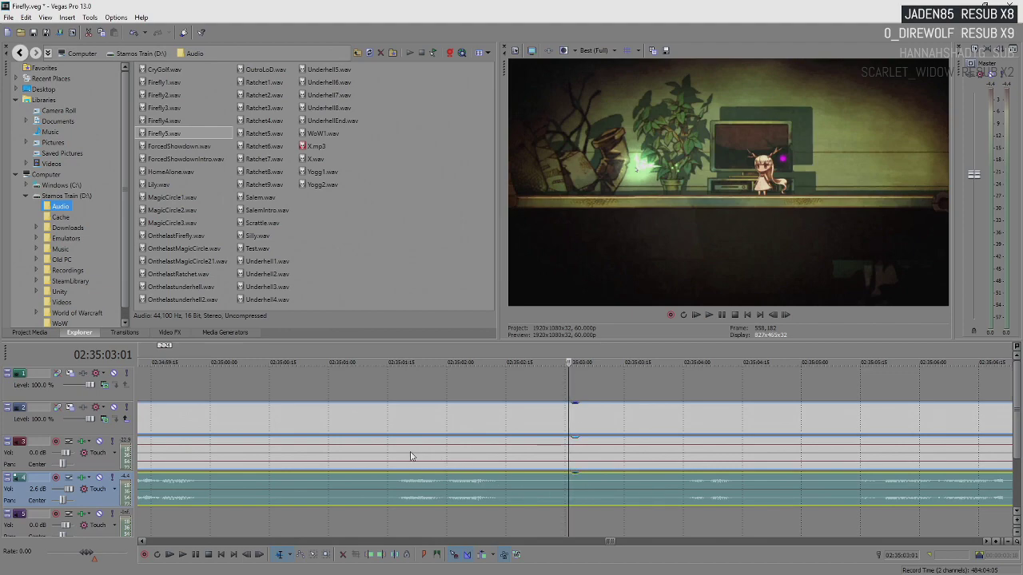
- Play the Firefly footage to the fade into the Saving screen and set the cursor at 02:35:10:21
key(space)
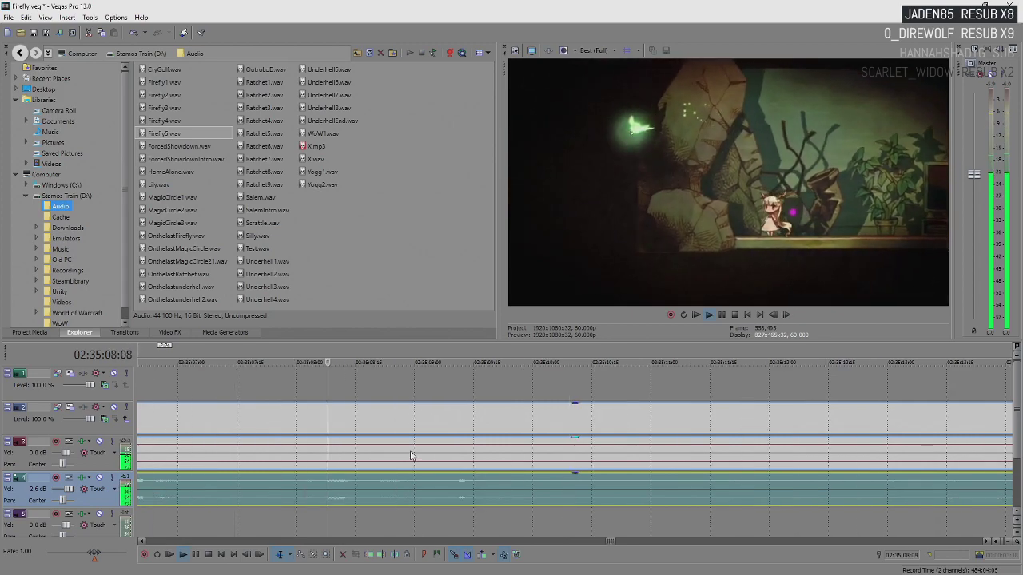
key(Return)
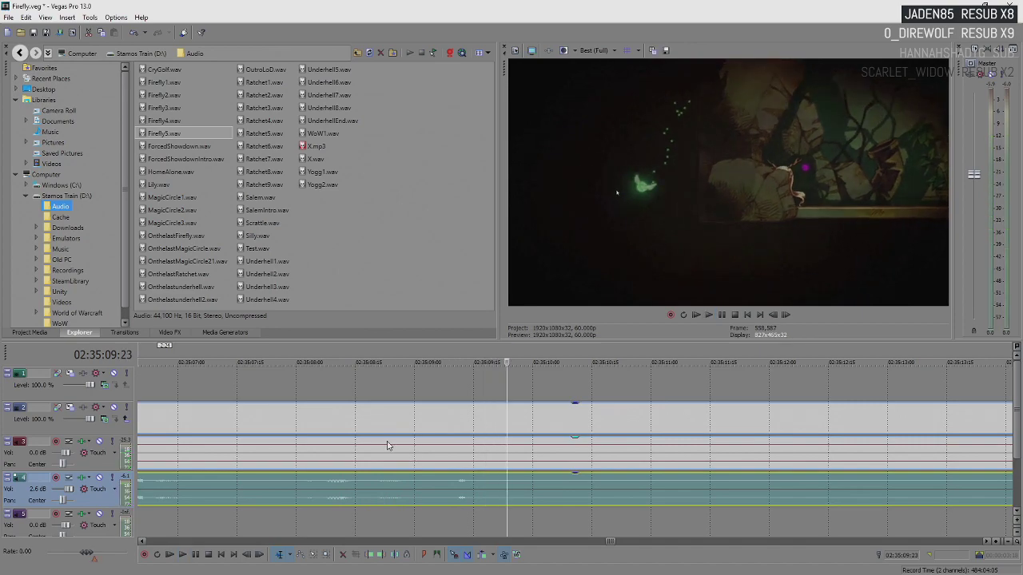
key(Return)
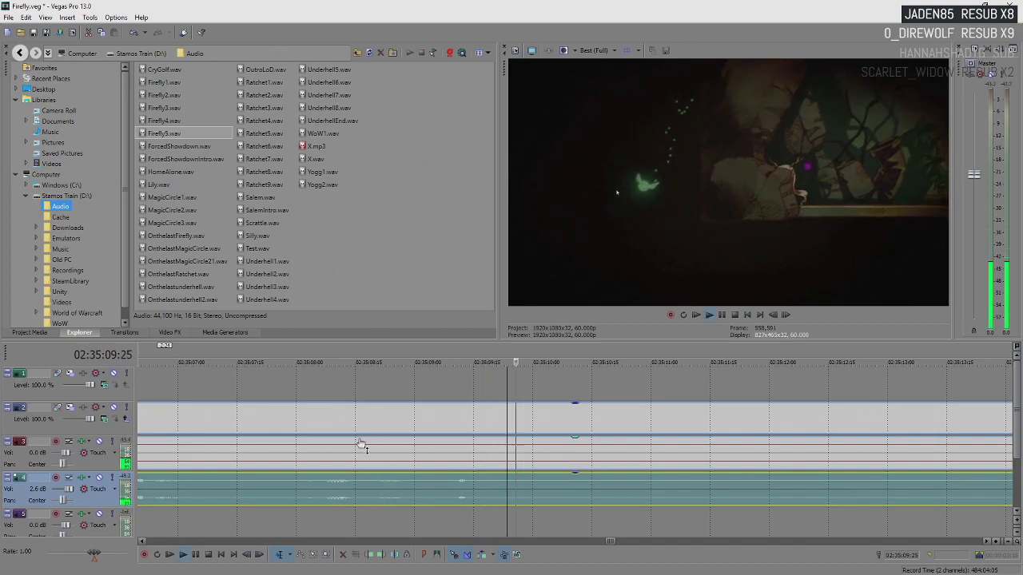
key(Return)
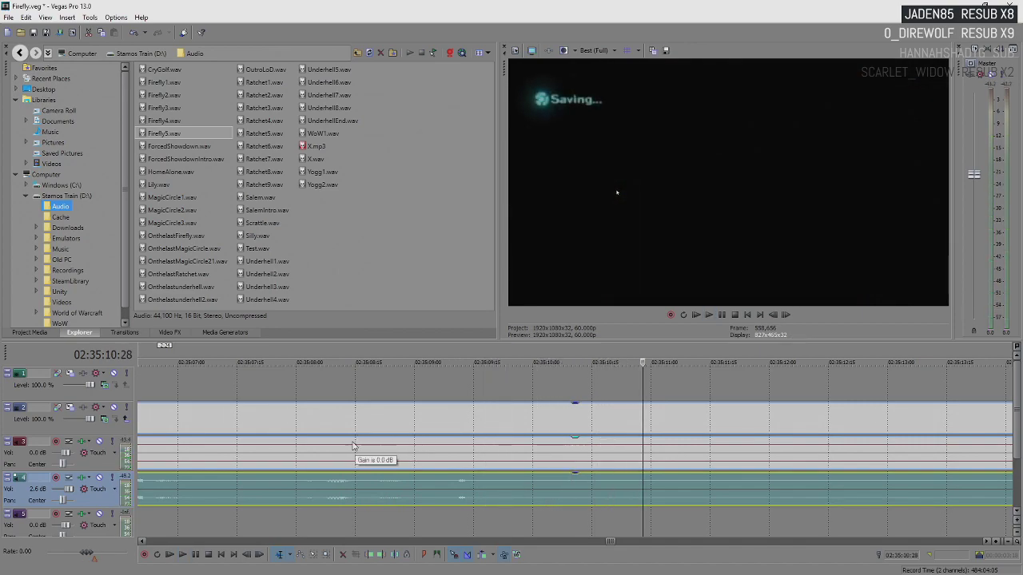
click(632, 434)
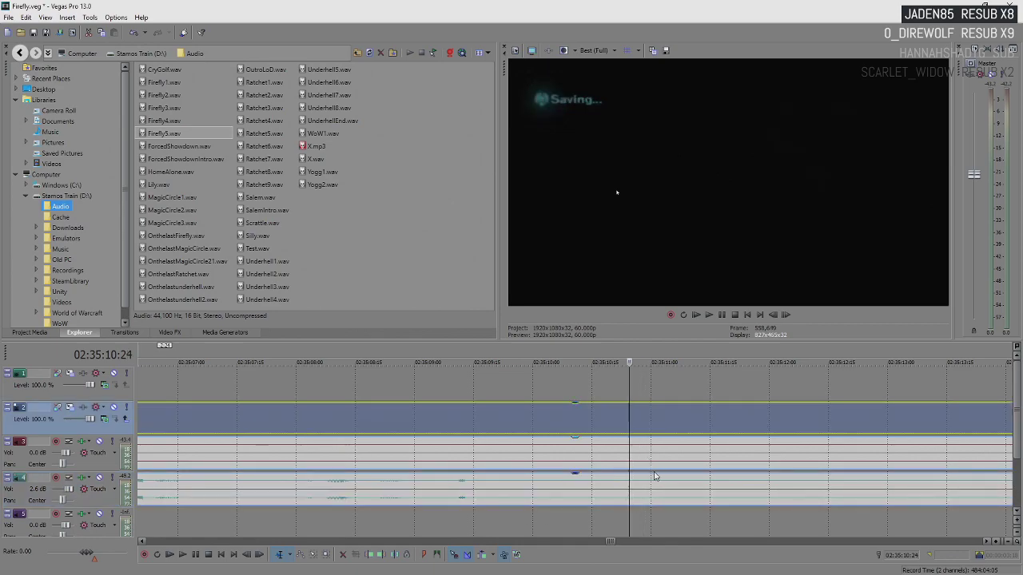
click(617, 417)
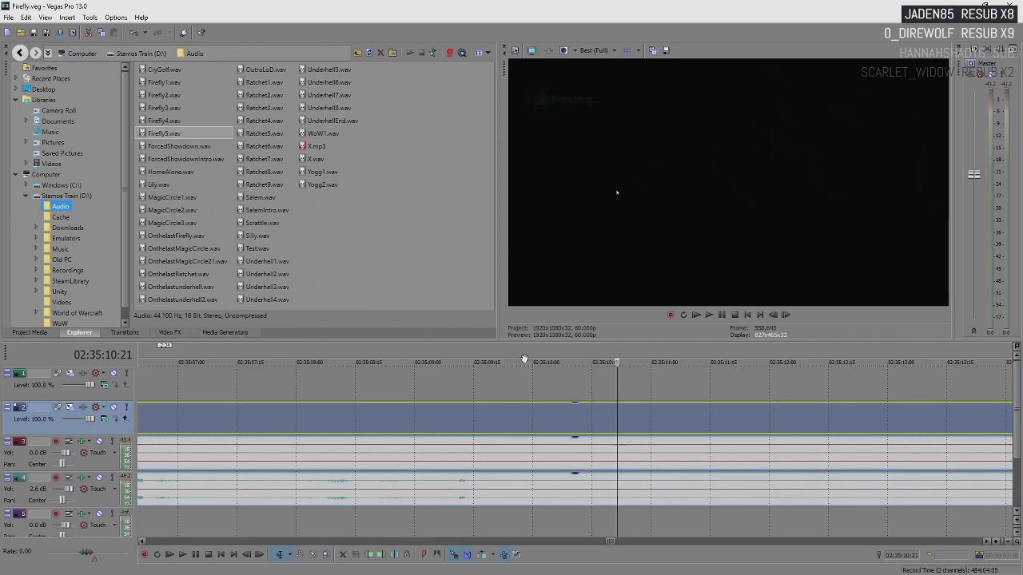
- Split the footage at the cut point and push the later piece away from the first clip
key(ctrl+v)
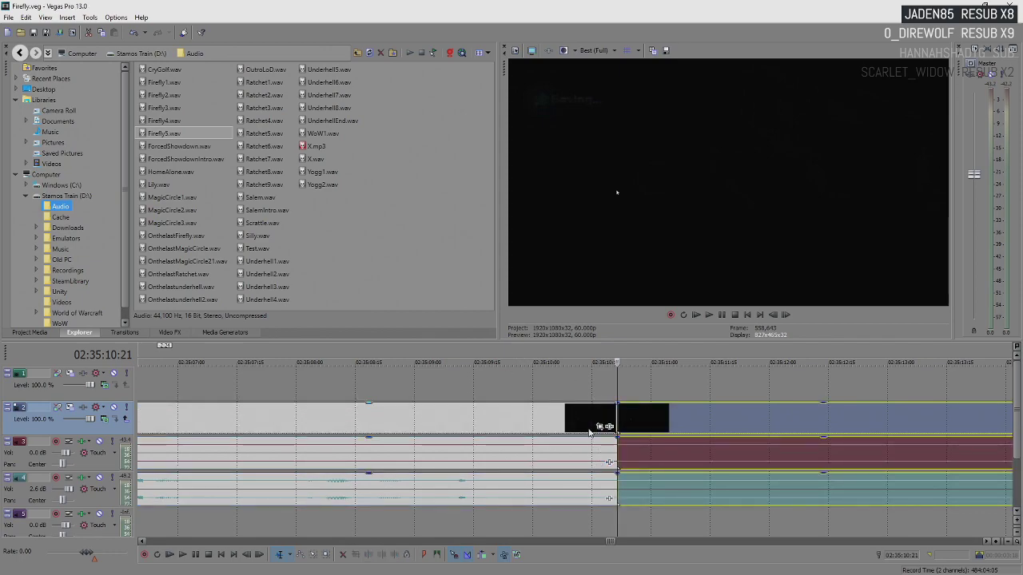
key(space)
key(Return)
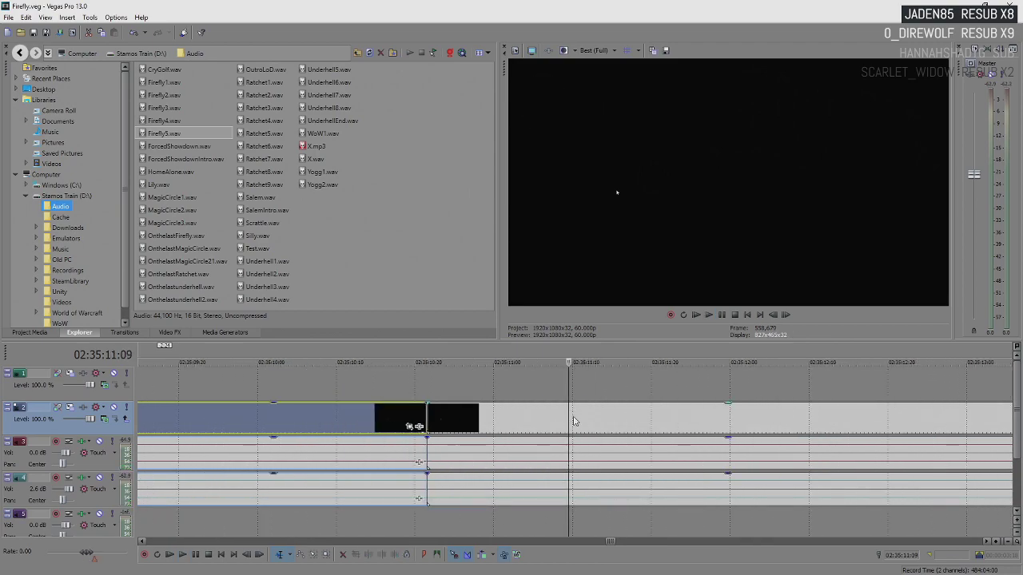
drag(429, 415, 561, 415)
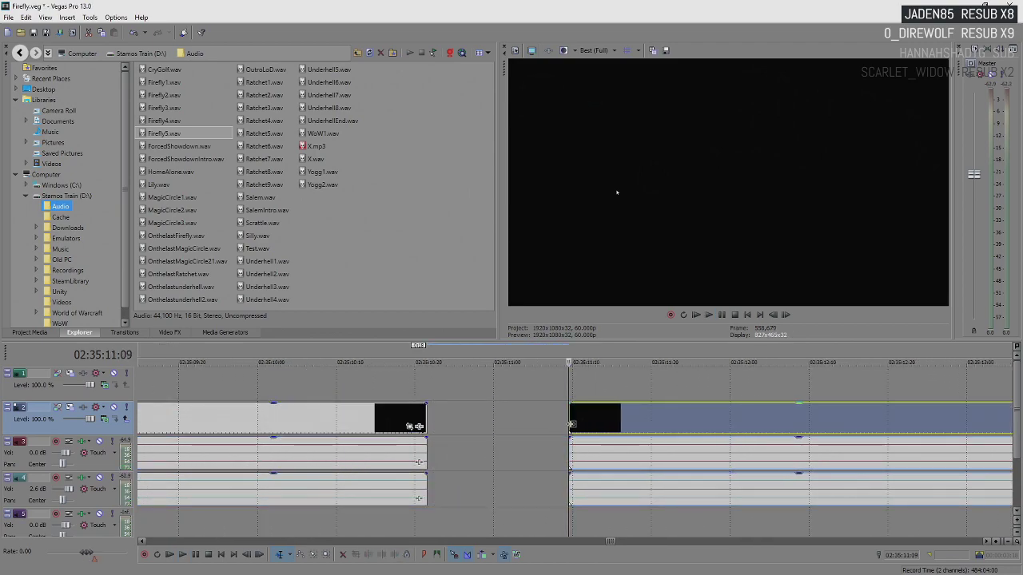
- Trim the later clip's start to the frame where gameplay resumes after loading
key(space)
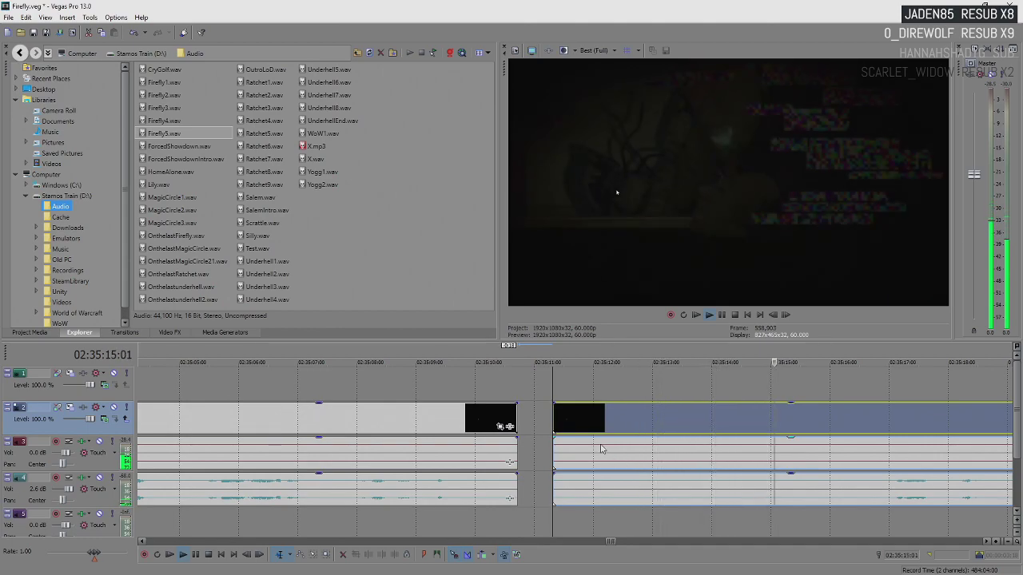
key(Return)
scroll(784, 413, up, 2)
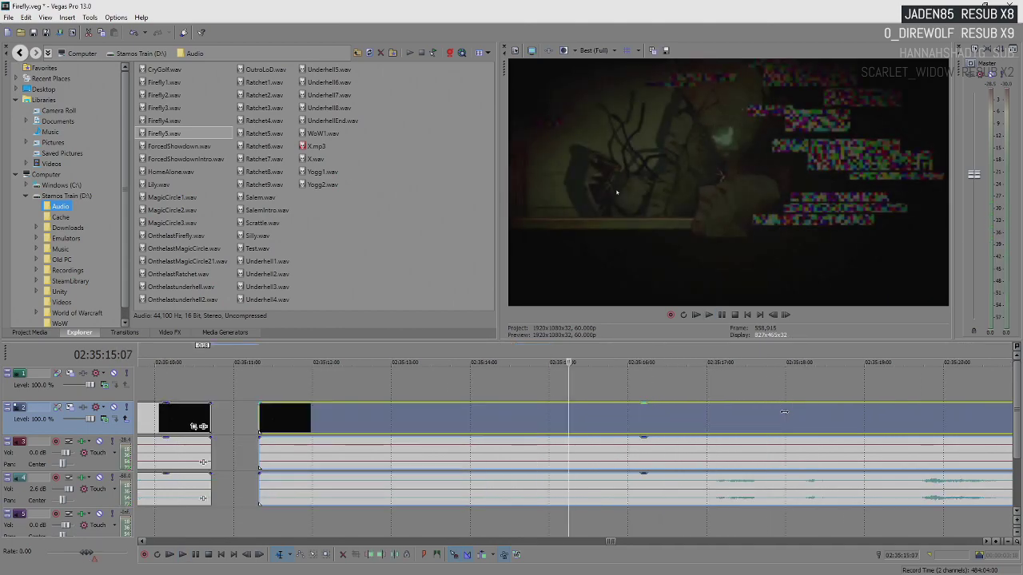
key(Left)
key(Left)
key(Left)
key(Left)
key(Left)
key(Left)
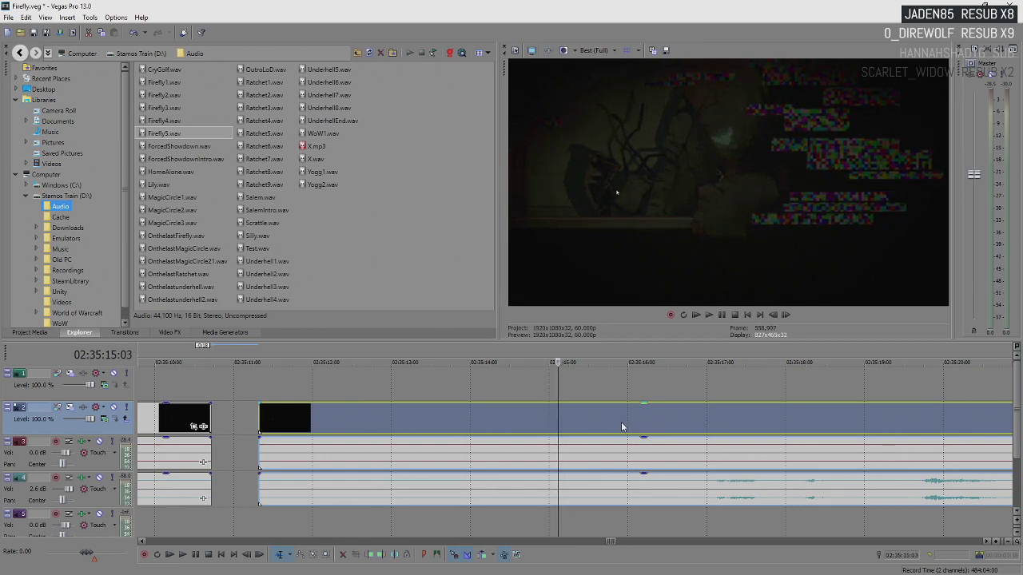
key(Left)
key(Left)
key(Left)
key(Left)
key(Left)
key(Right)
key(Right)
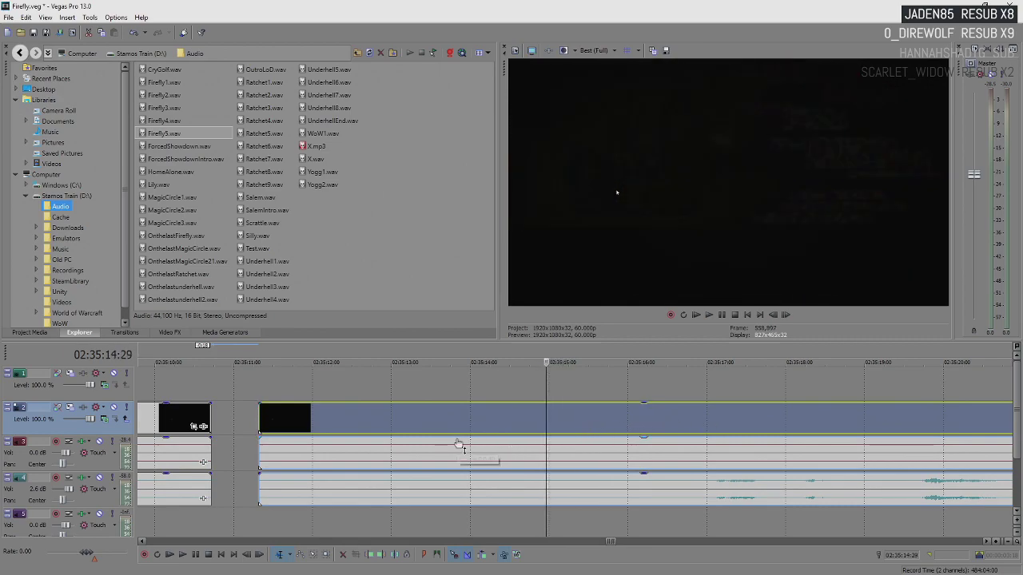
drag(259, 420, 543, 434)
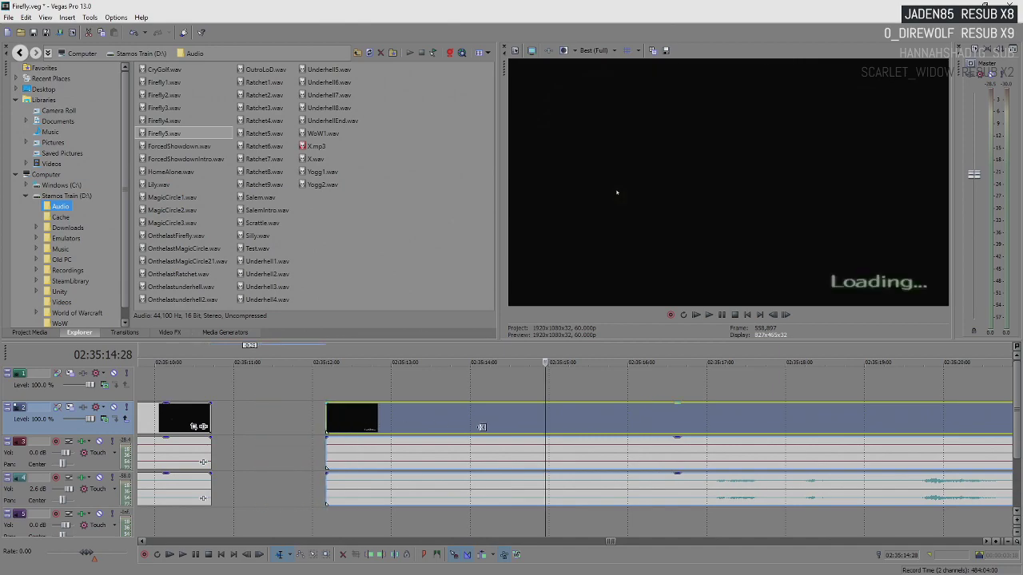
key(space)
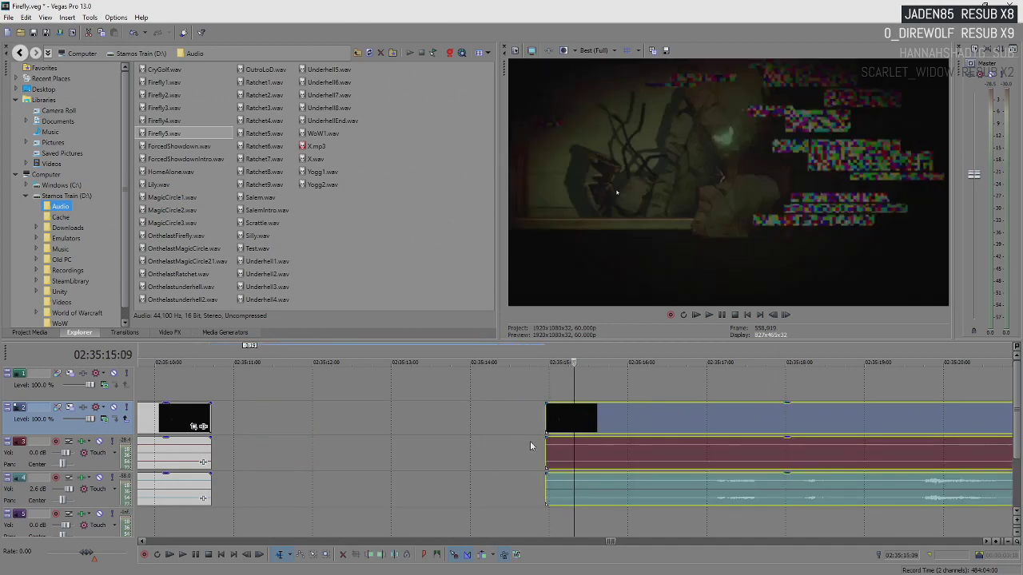
- Overlap the later clip onto the first clip to form a crossfade, then play it back
drag(564, 428, 156, 432)
key(ctrl+z)
key(ctrl+shift+z)
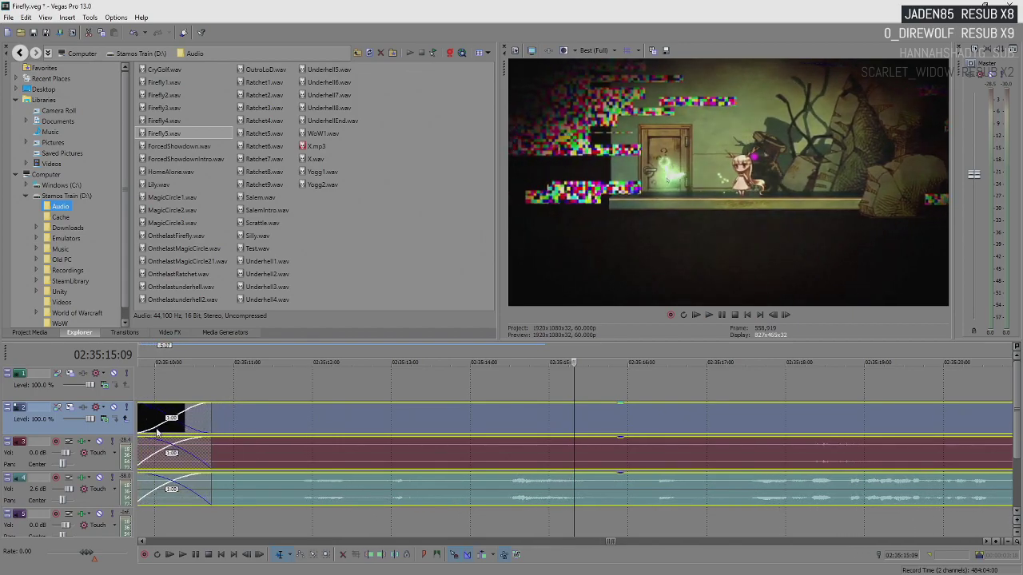
scroll(244, 426, down, 2)
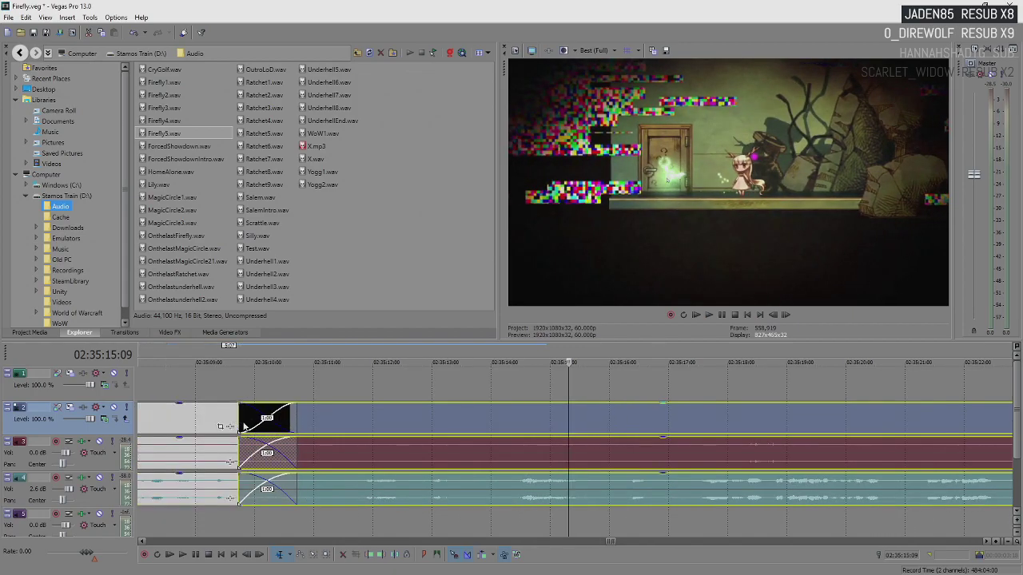
click(226, 417)
key(space)
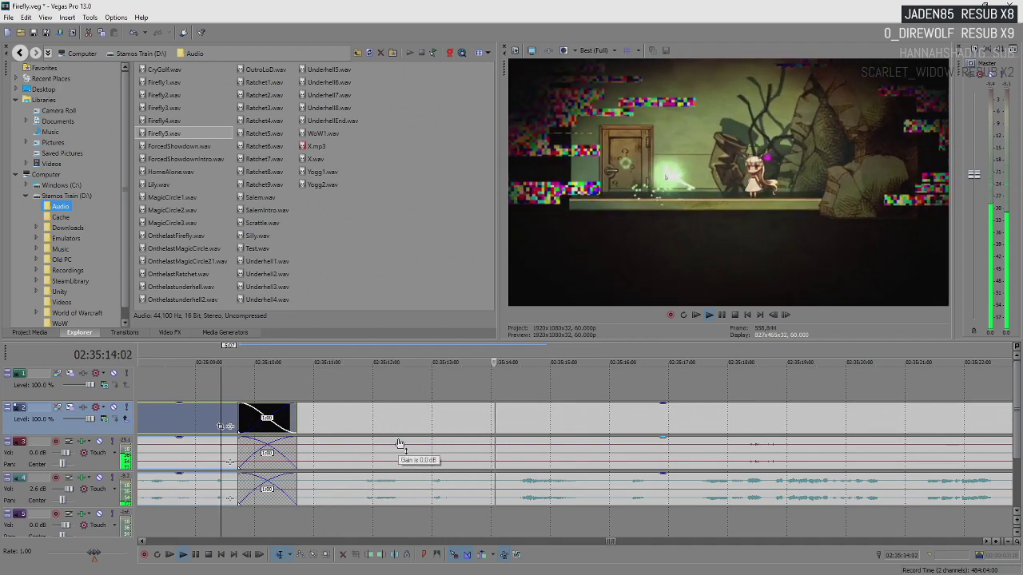
key(Return)
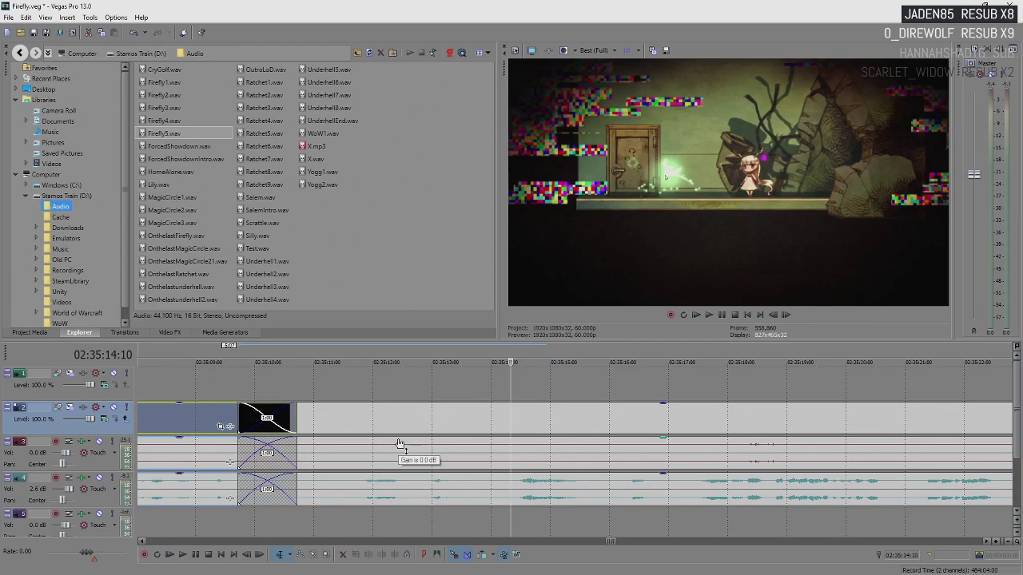
key(Return)
key(Return)
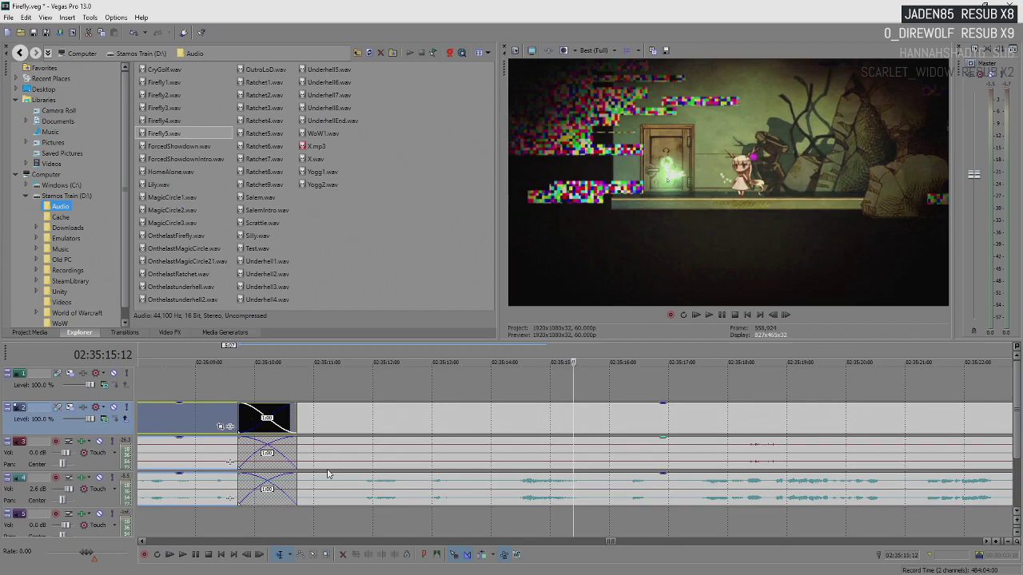
key(Return)
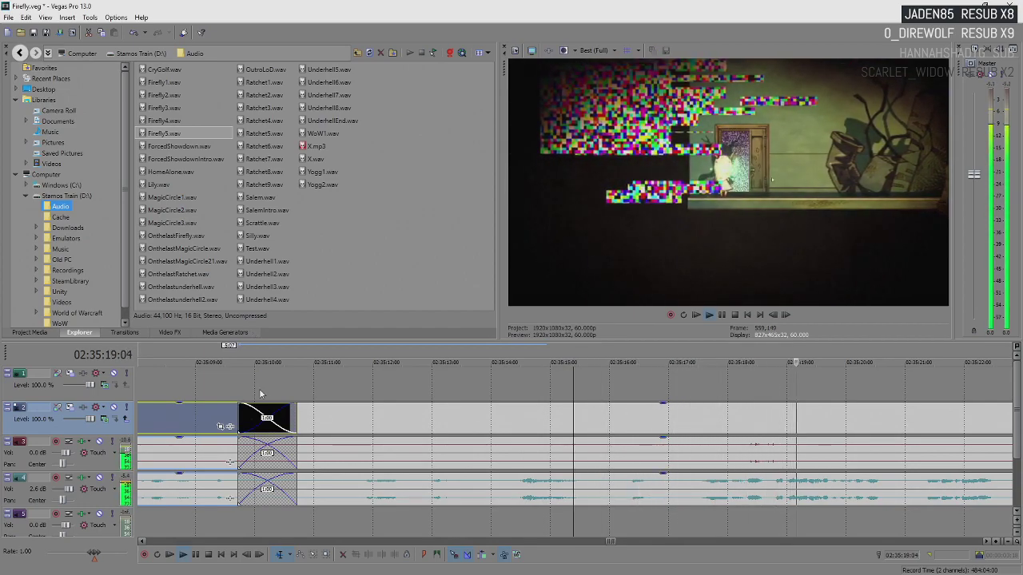
key(Return)
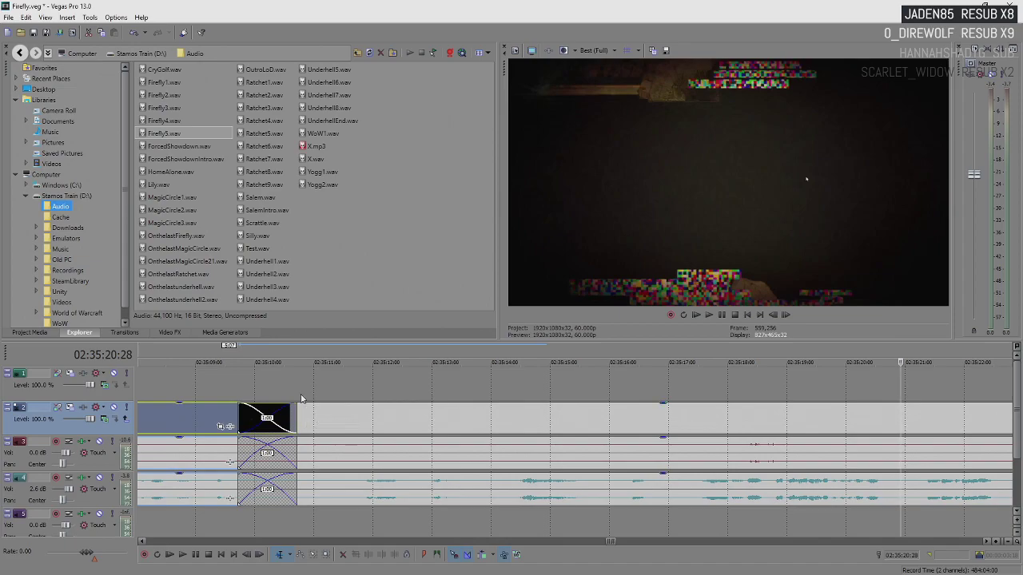
key(space)
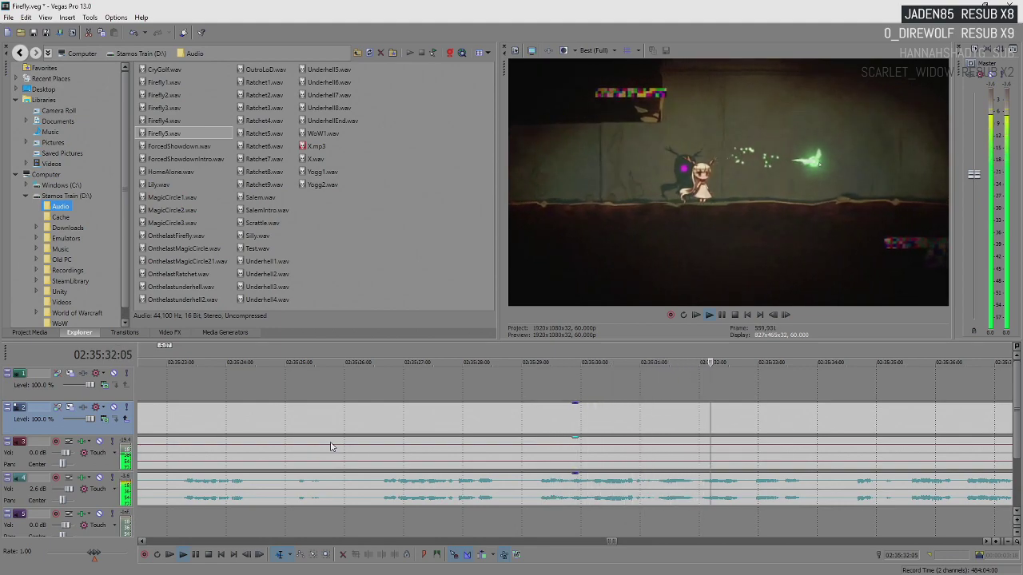
key(Return)
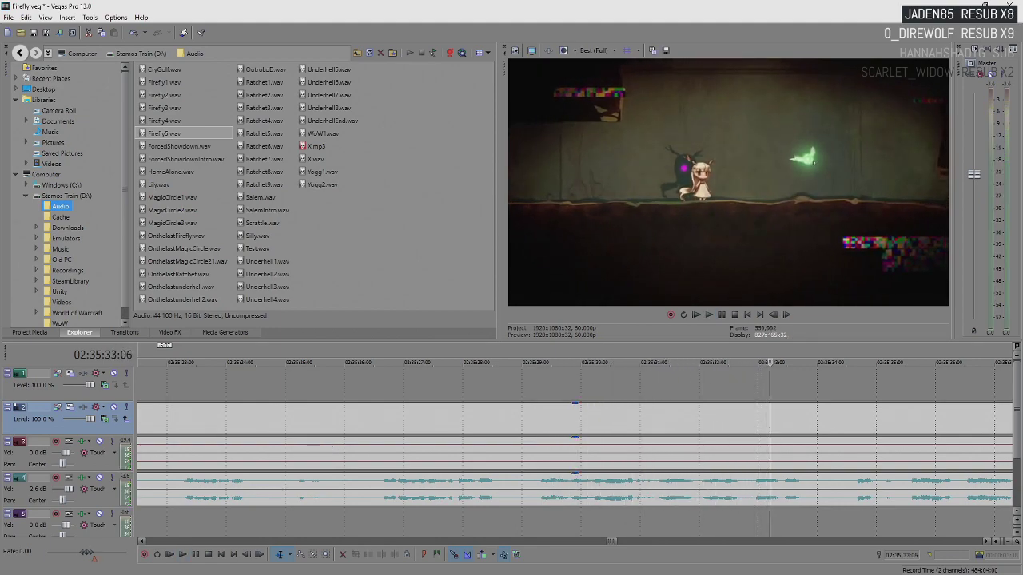
key(alt+Tab)
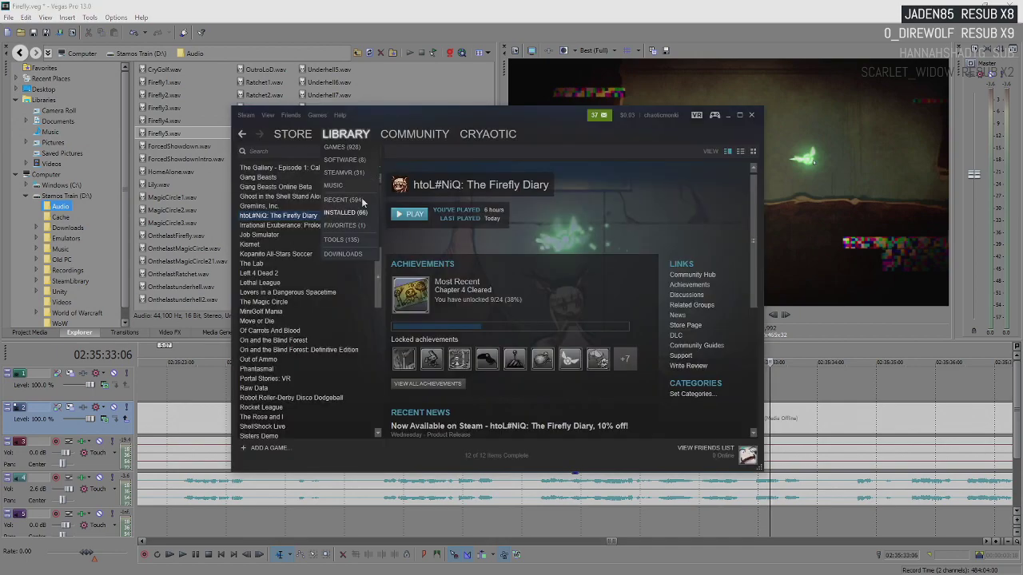
scroll(329, 335, down, 5)
scroll(319, 338, up, 1)
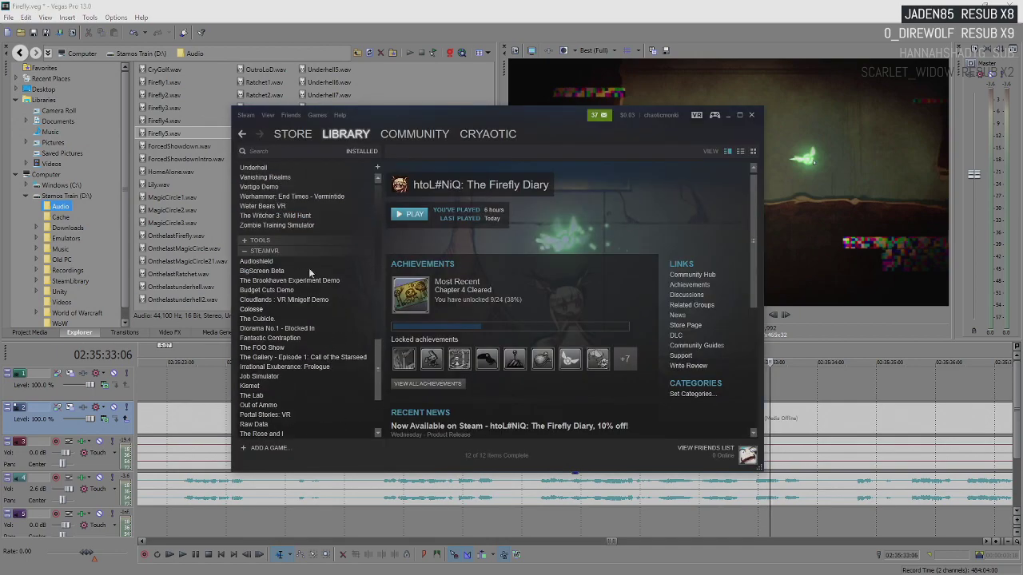
click(301, 218)
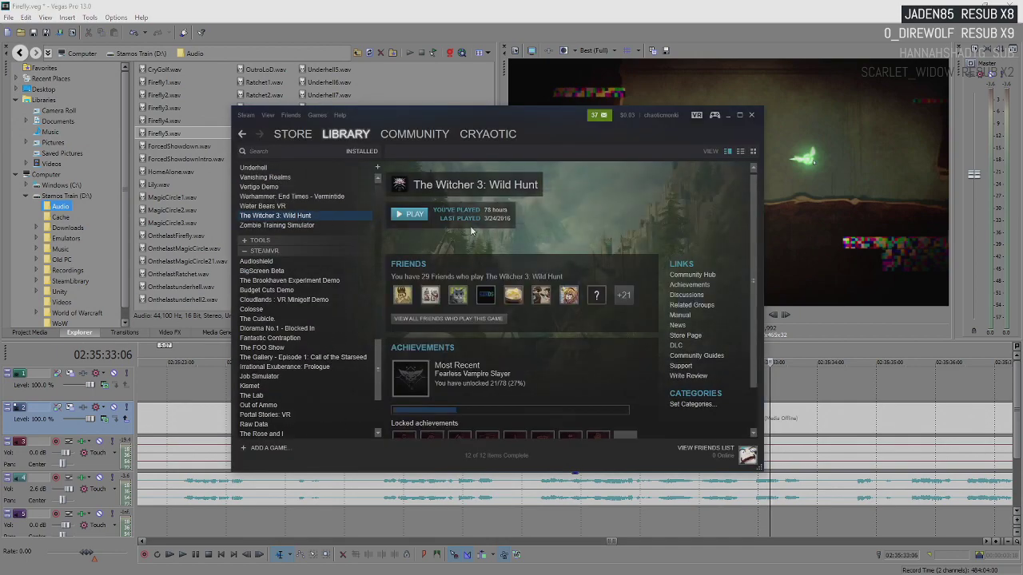
click(622, 5)
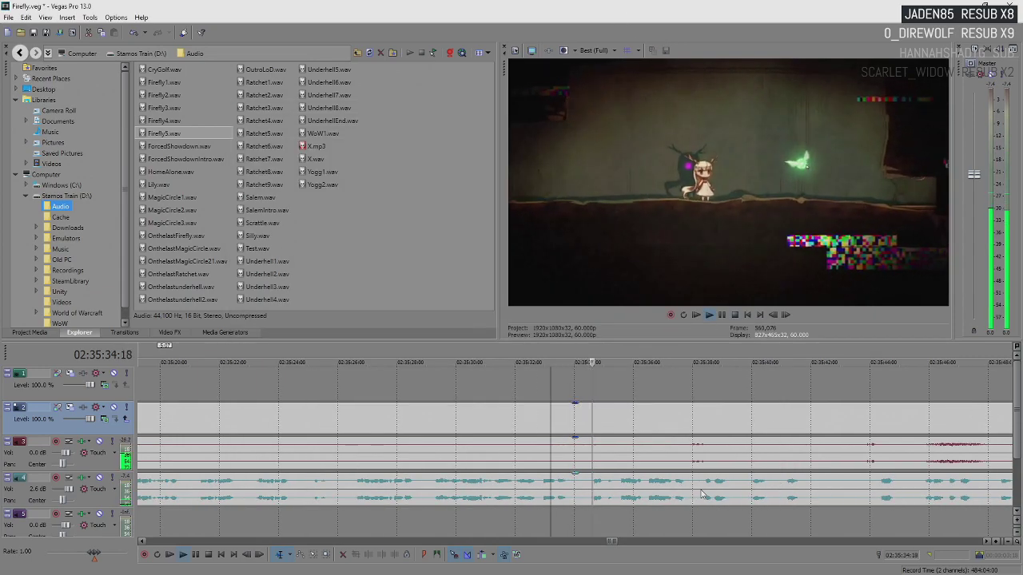
scroll(702, 494, down, 4)
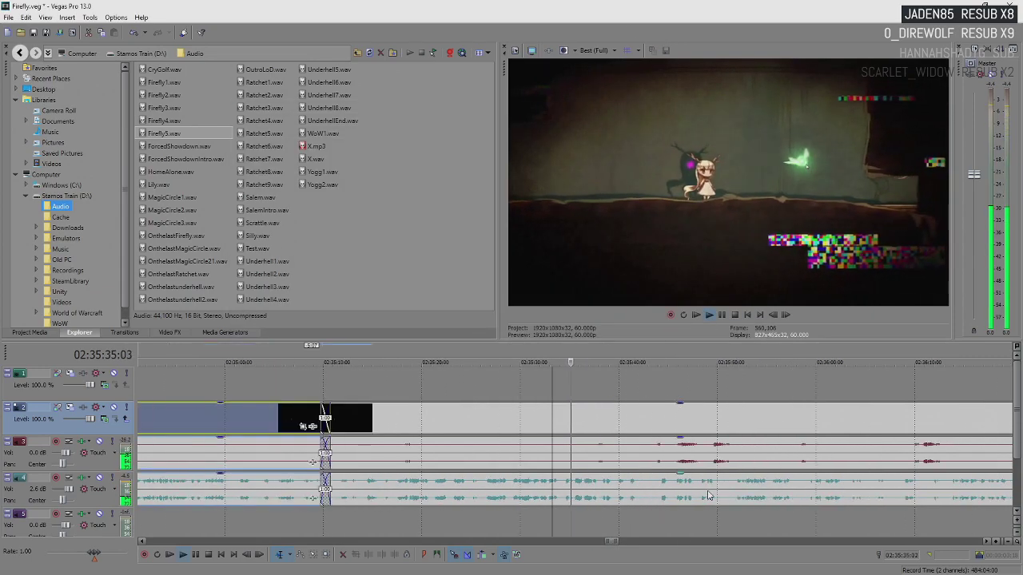
click(654, 497)
scroll(725, 490, up, 4)
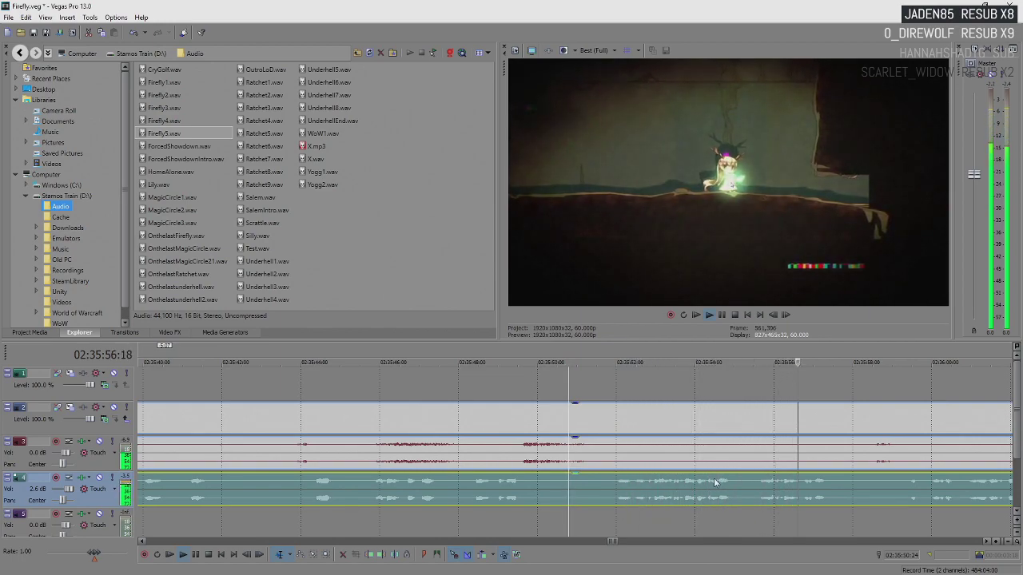
key(Return)
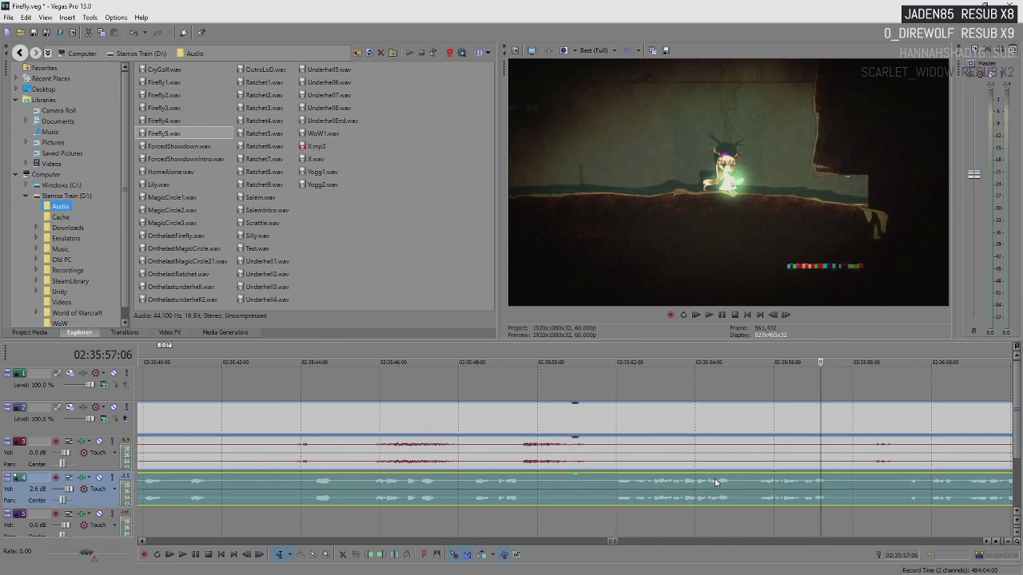
key(space)
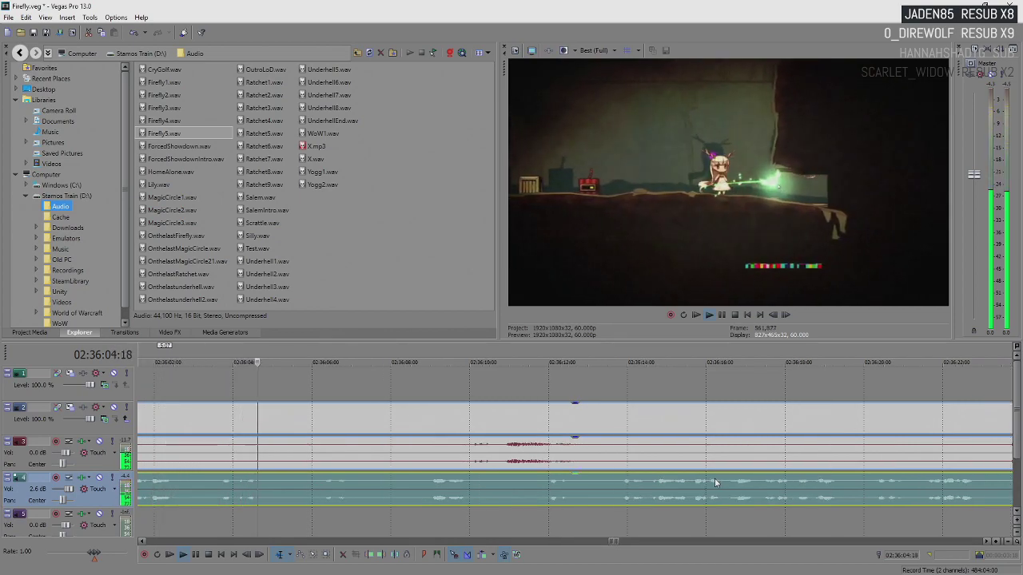
key(space)
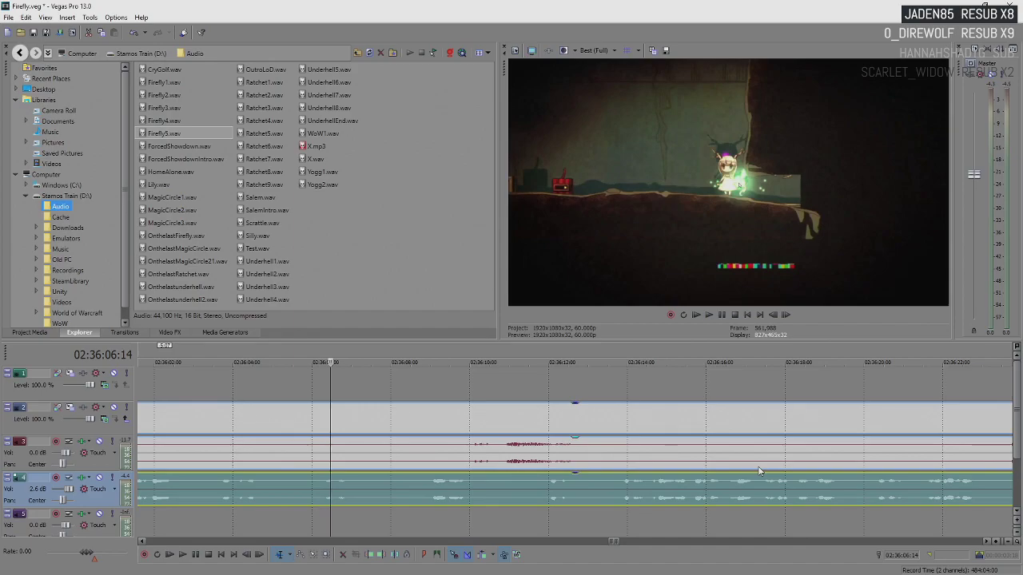
scroll(759, 471, down, 3)
scroll(759, 472, down, 3)
scroll(759, 471, down, 3)
scroll(759, 471, down, 3)
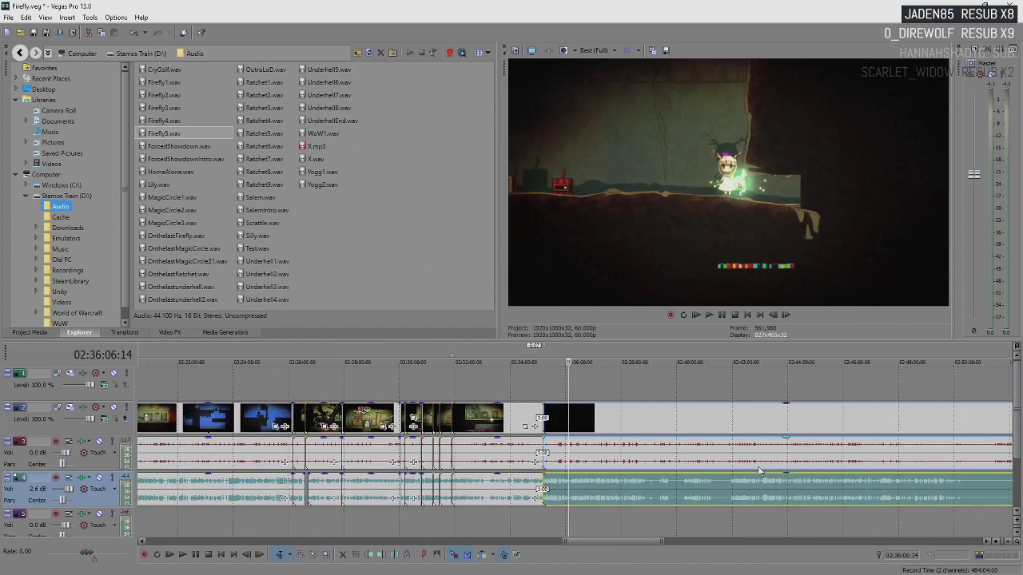
scroll(759, 472, down, 2)
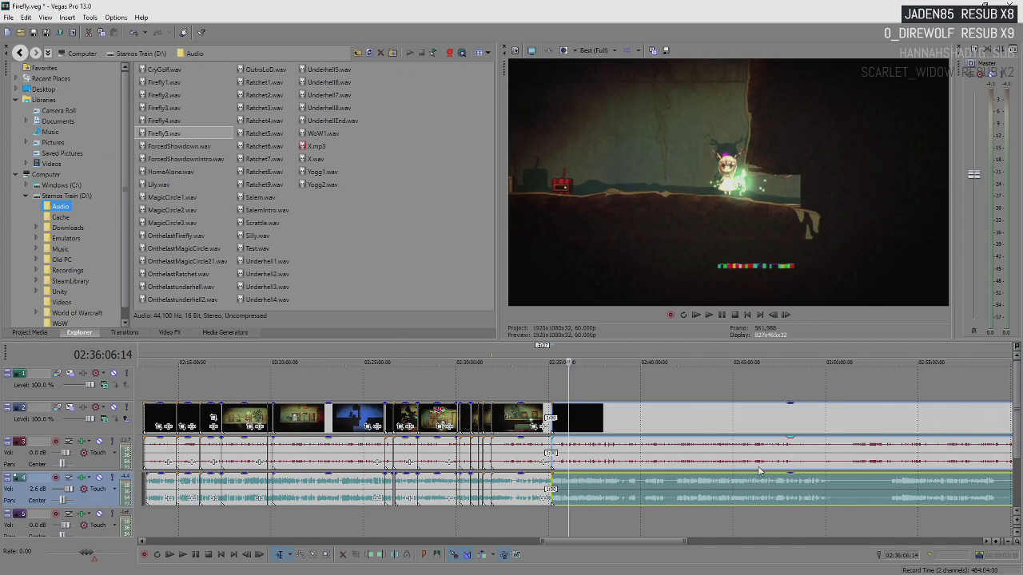
scroll(759, 471, down, 2)
scroll(759, 472, down, 2)
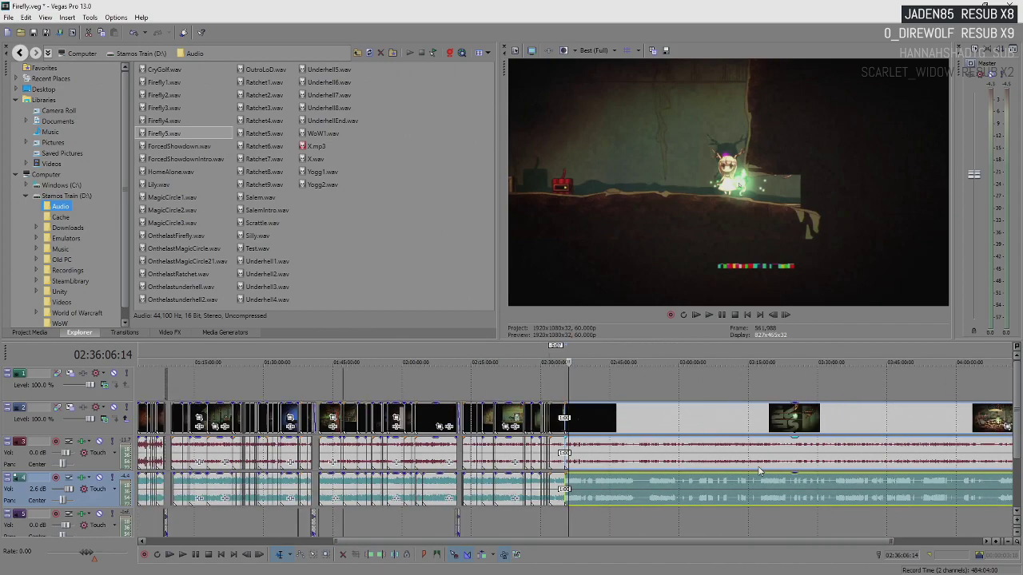
scroll(759, 471, down, 1)
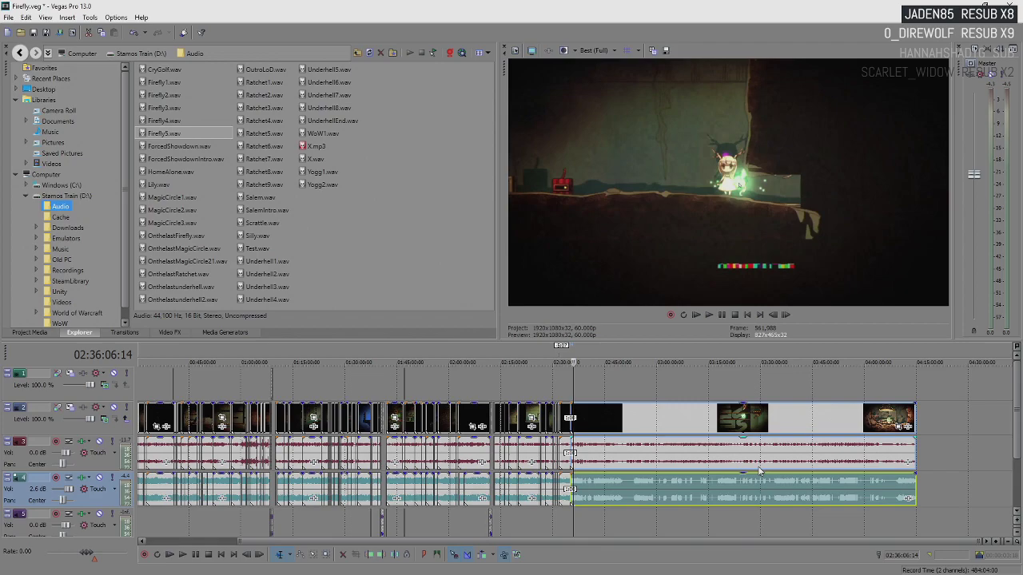
scroll(759, 471, up, 3)
scroll(759, 471, up, 4)
key(space)
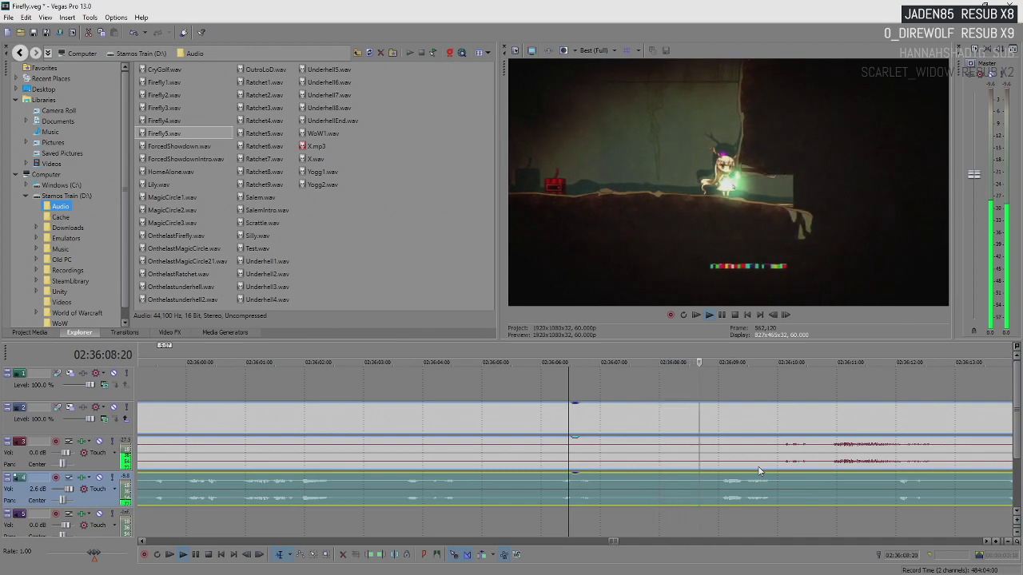
key(Return)
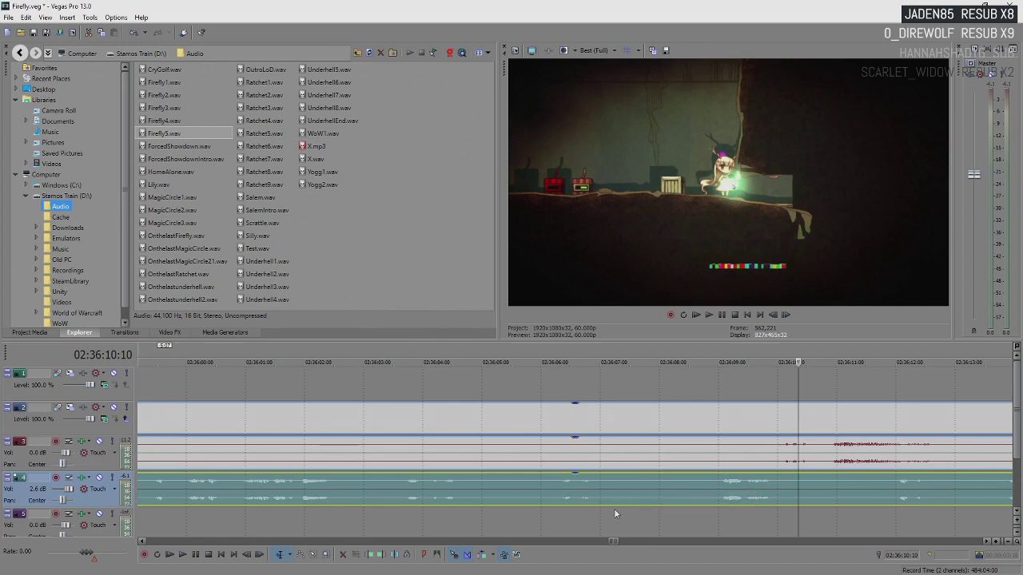
scroll(615, 513, down, 3)
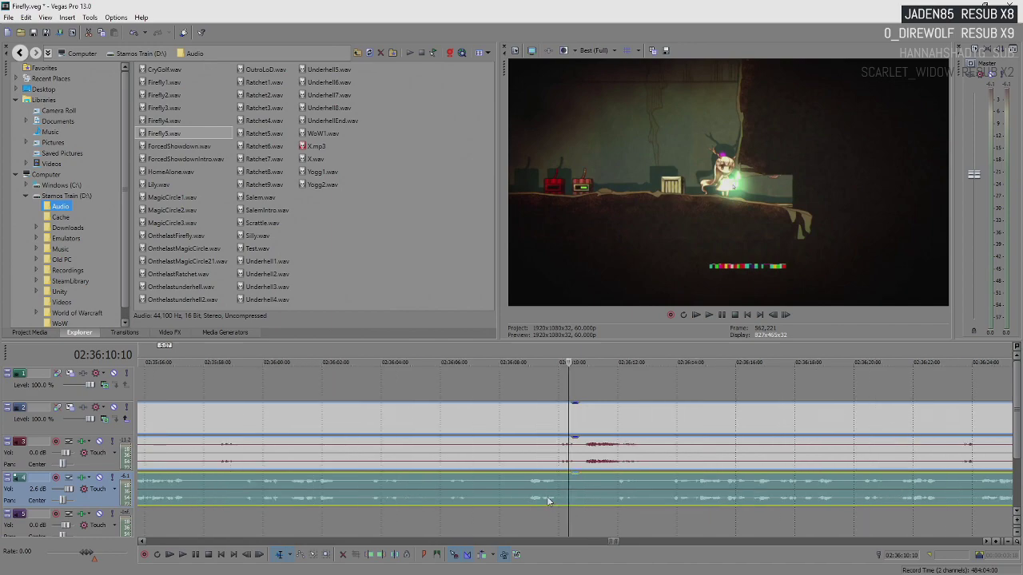
key(space)
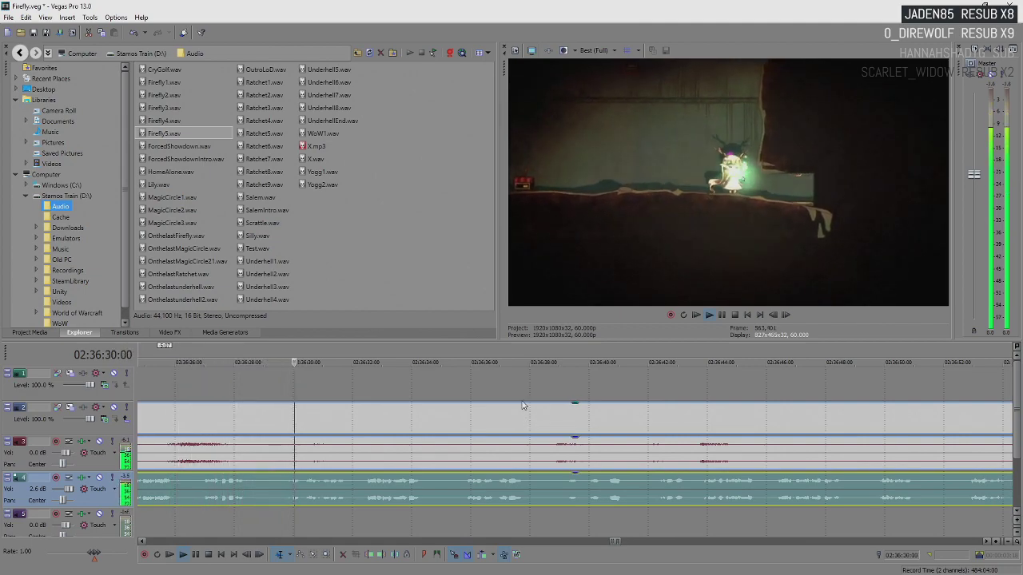
key(Return)
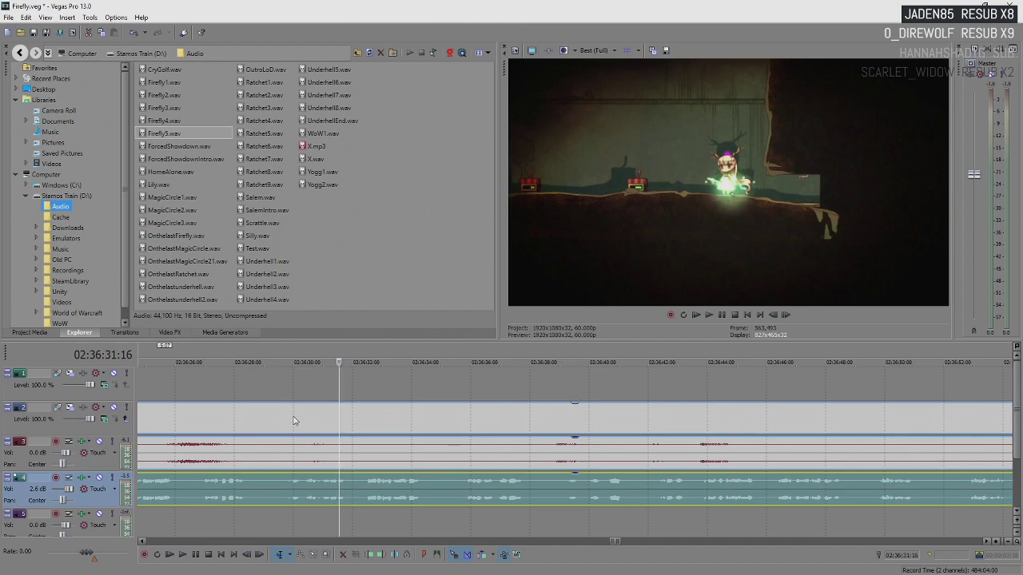
click(280, 486)
key(space)
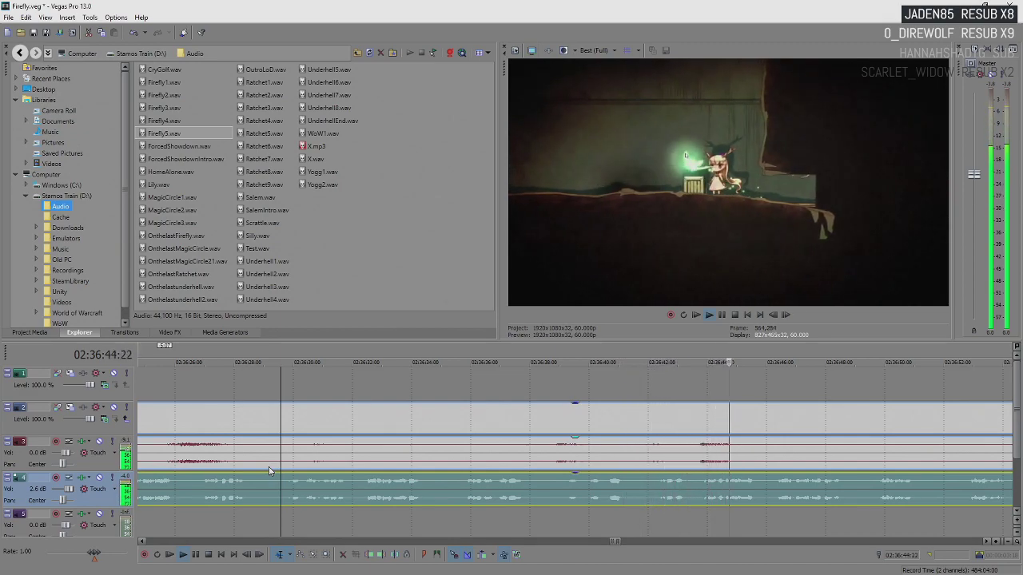
key(Return)
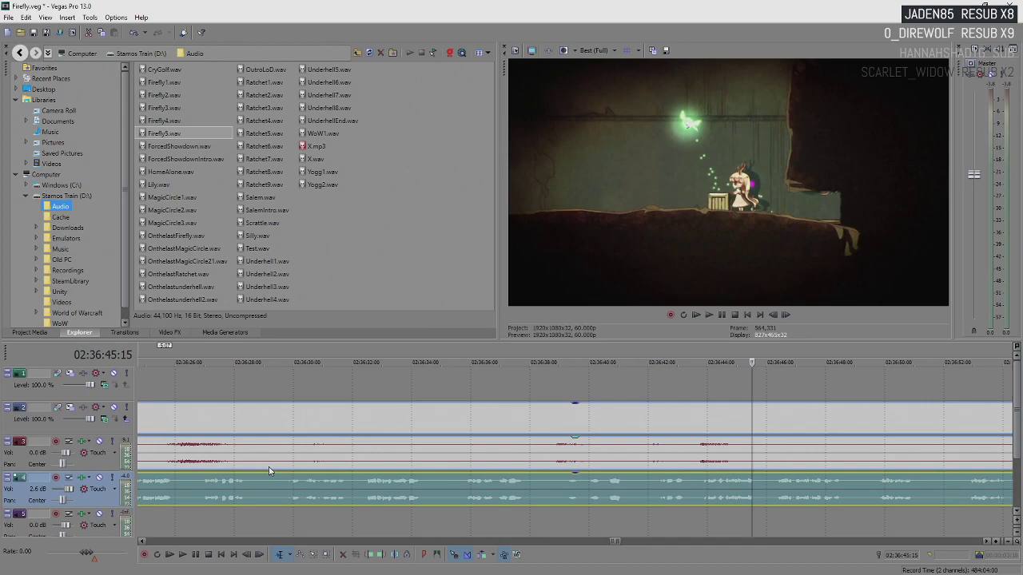
key(space)
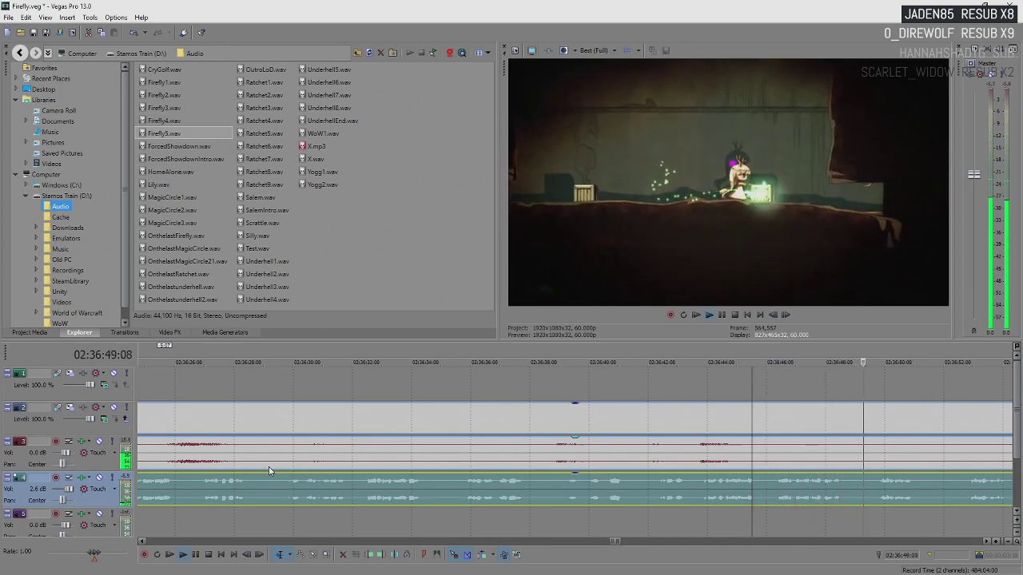
key(Return)
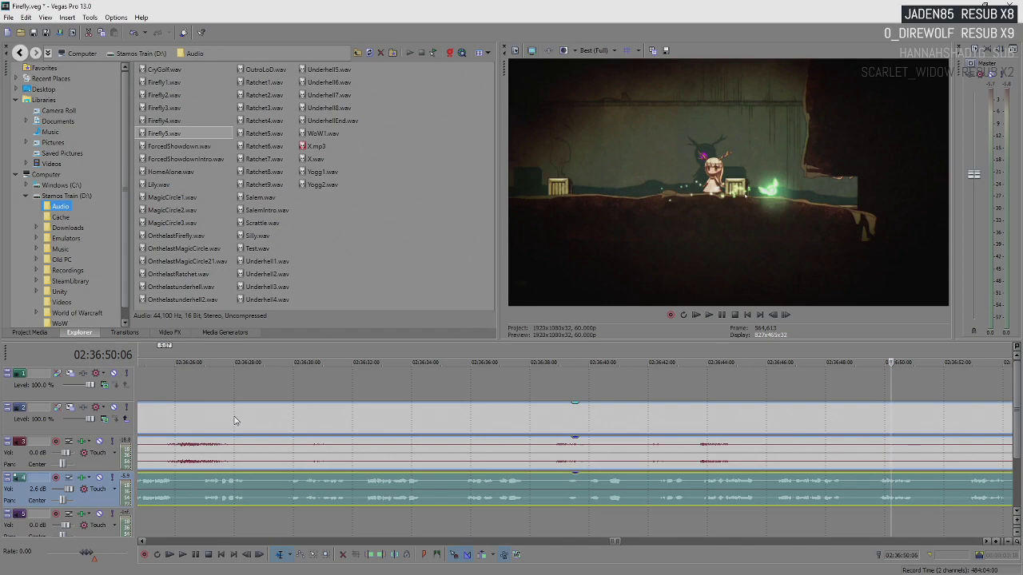
scroll(887, 503, up, 1)
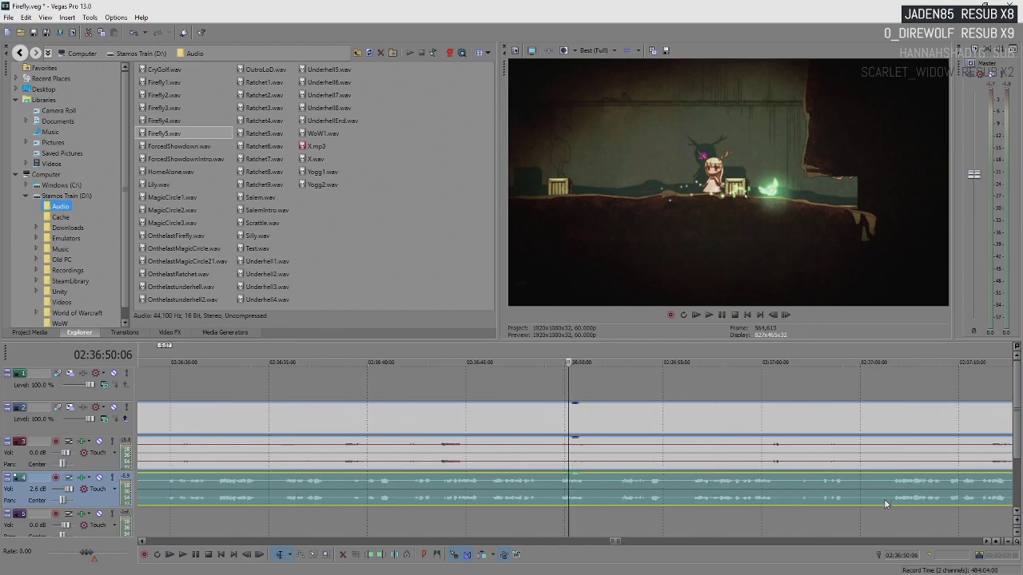
scroll(860, 468, up, 1)
scroll(859, 466, up, 2)
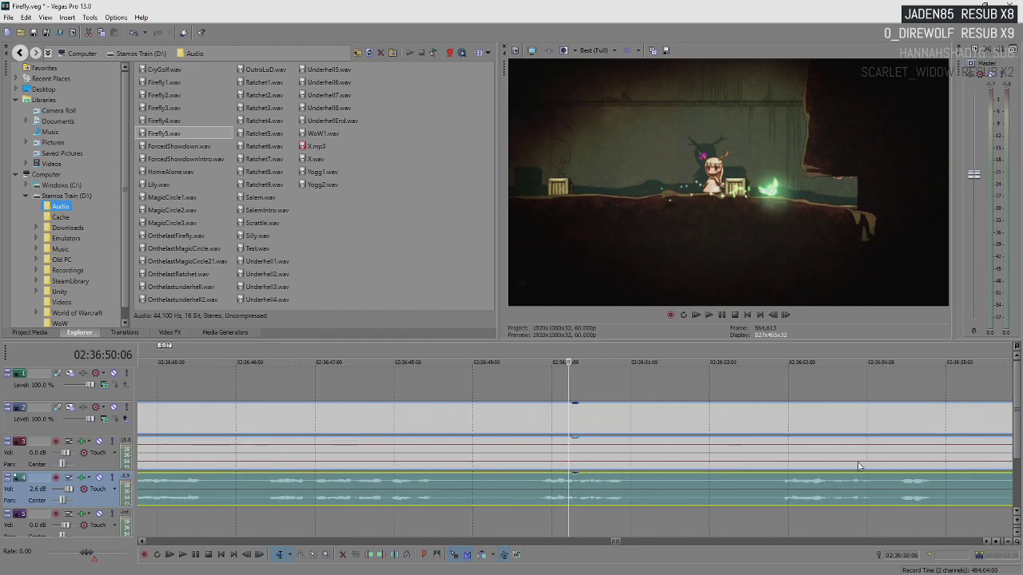
click(532, 491)
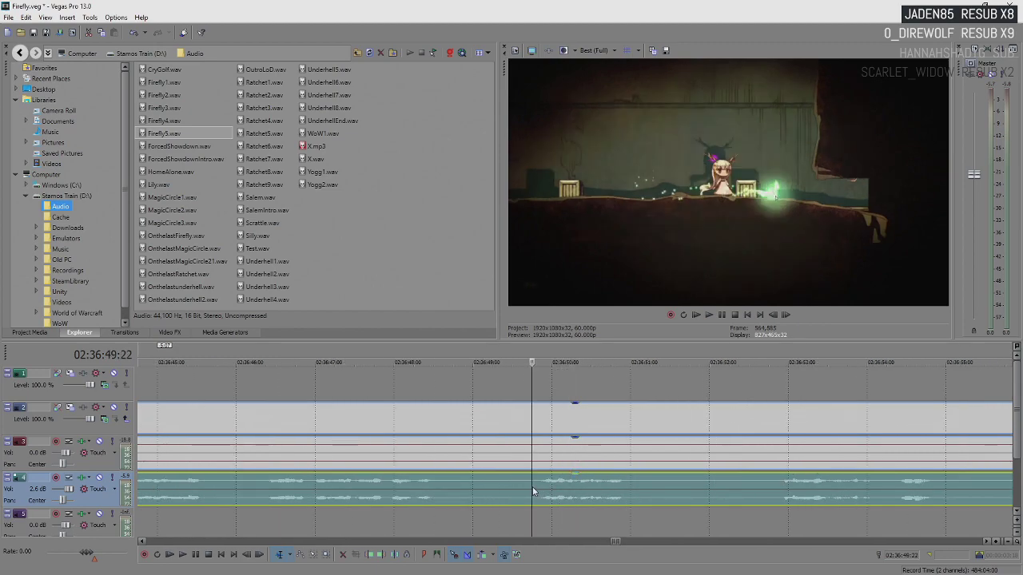
key(space)
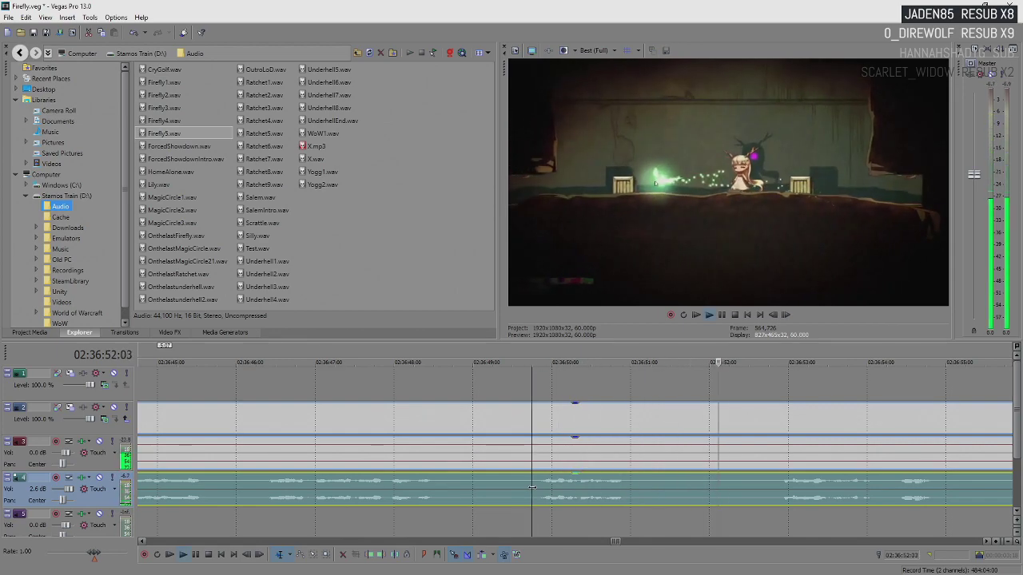
scroll(663, 509, down, 5)
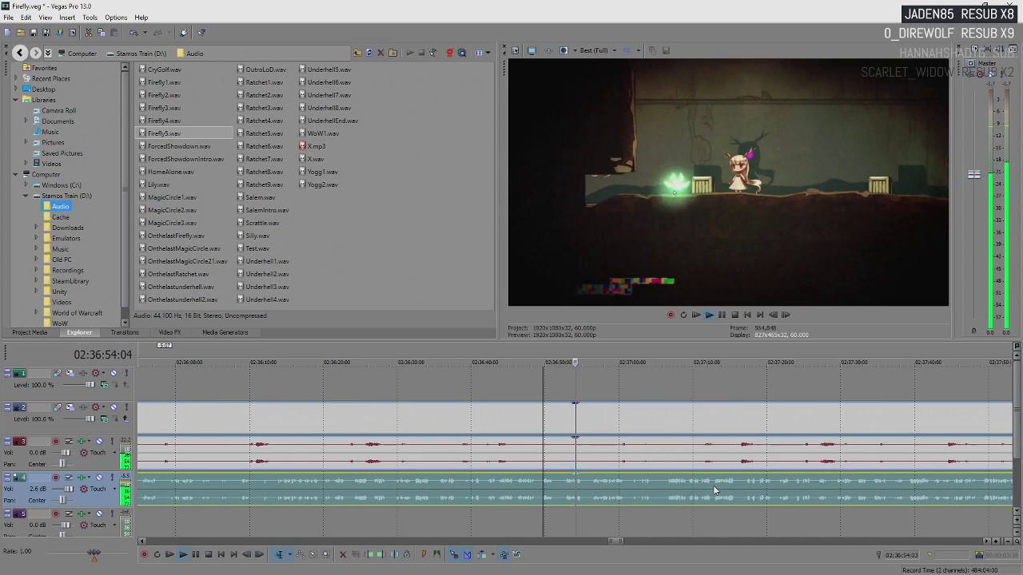
scroll(713, 485, up, 2)
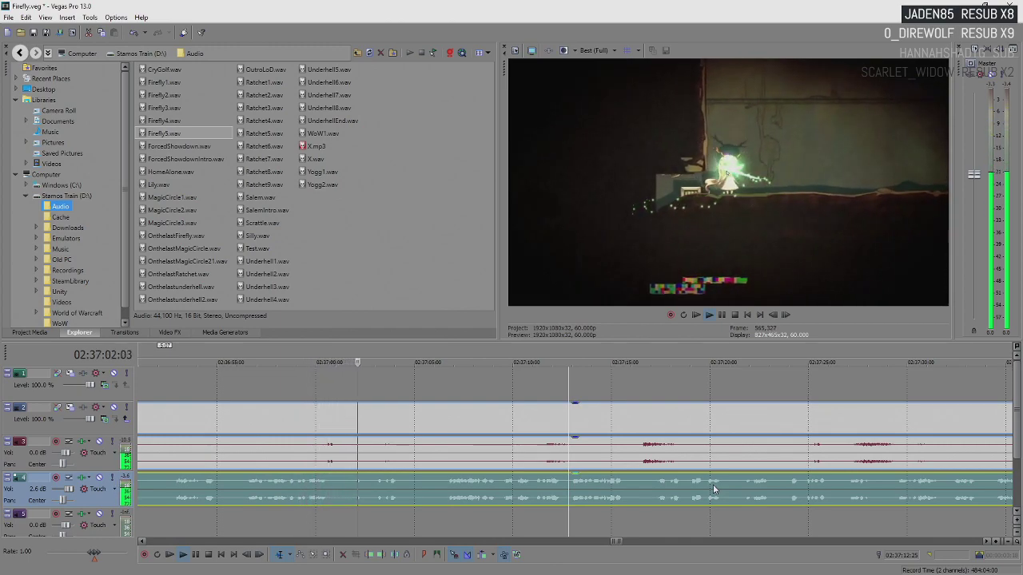
key(Return)
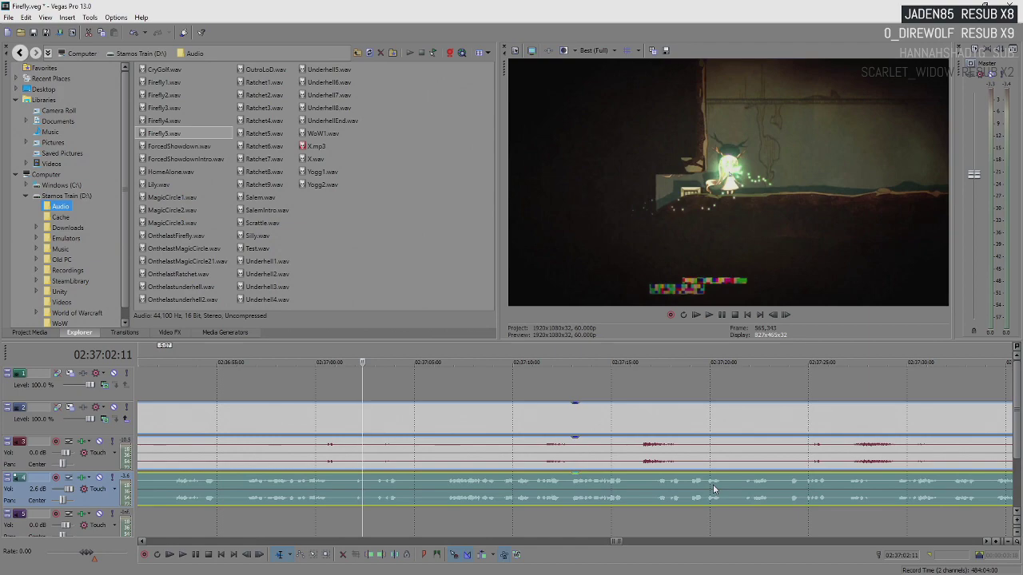
key(space)
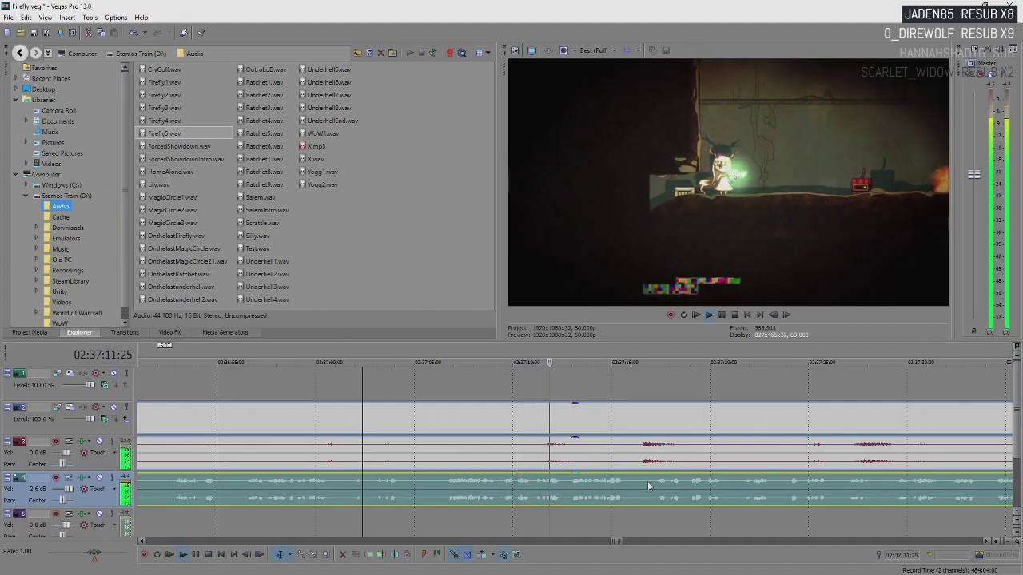
key(Return)
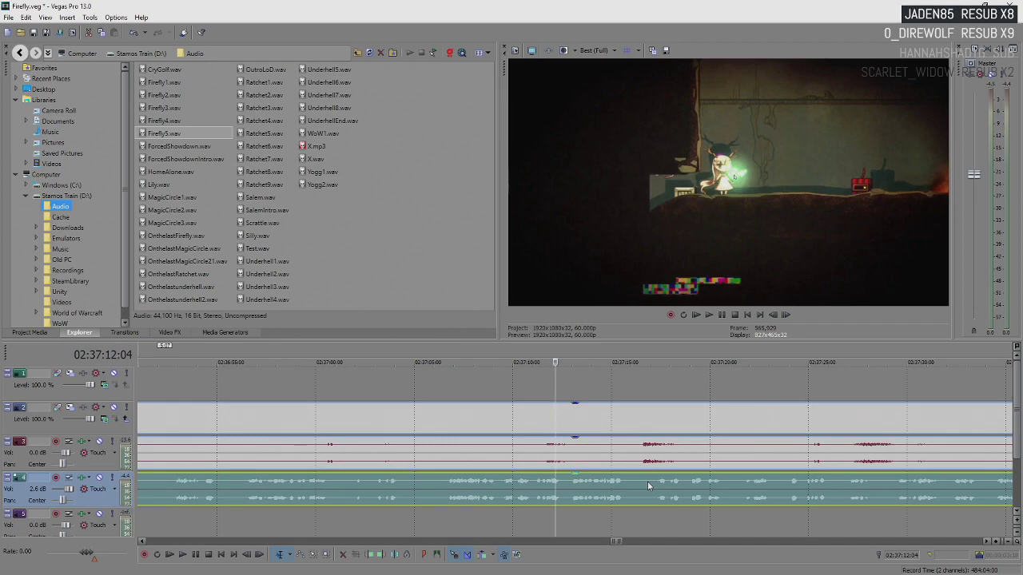
key(space)
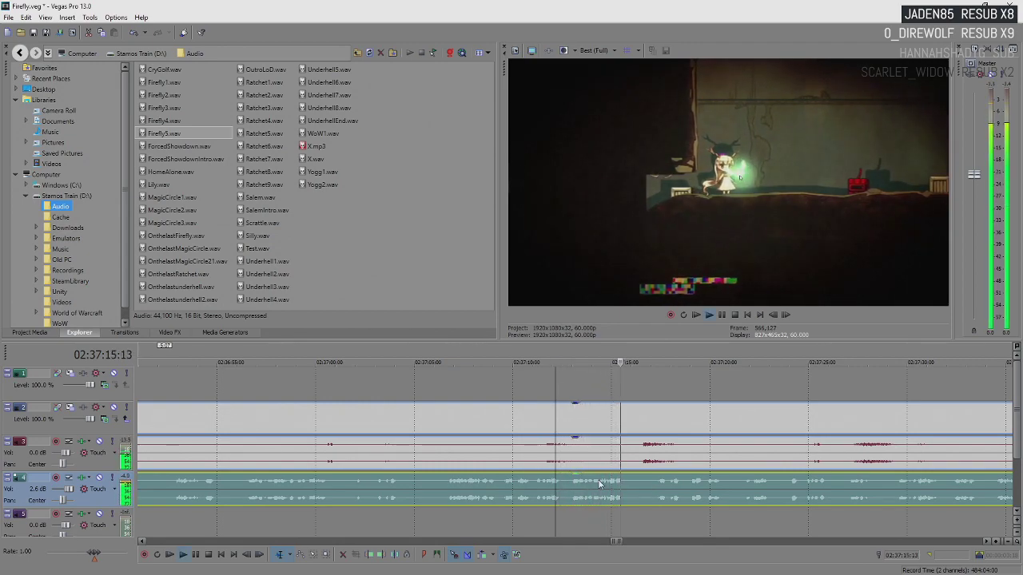
key(Return)
key(space)
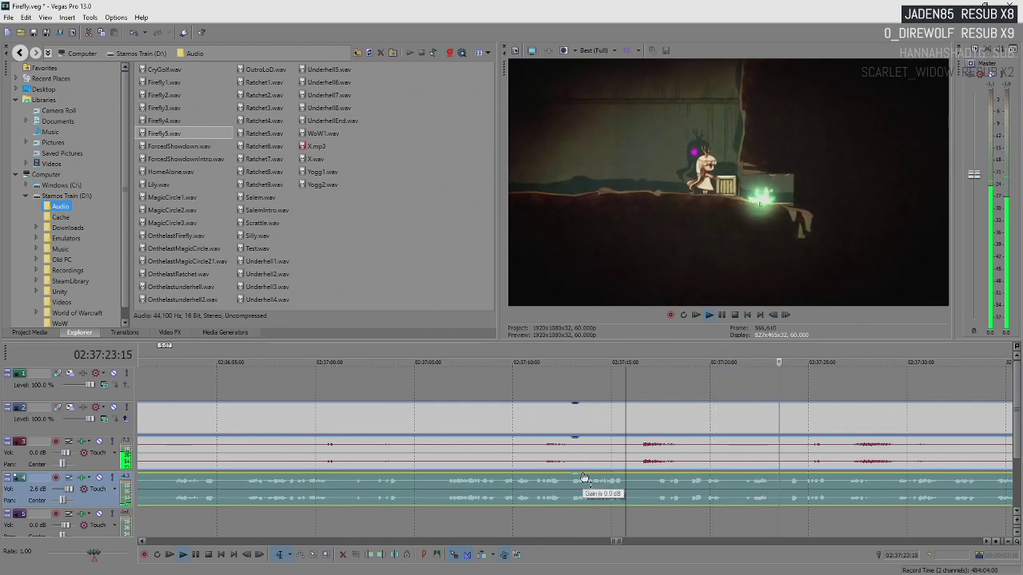
key(Return)
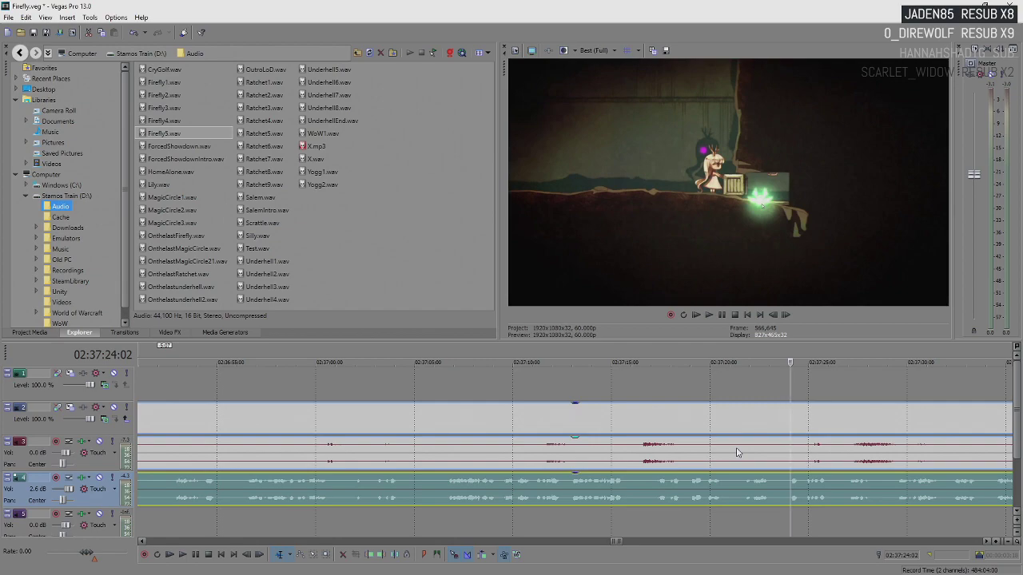
key(space)
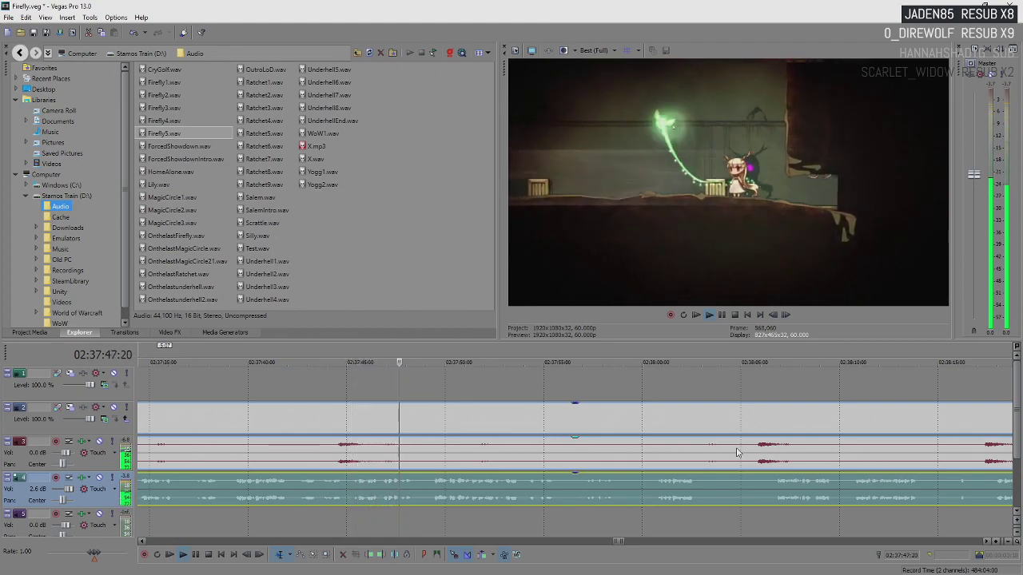
key(Return)
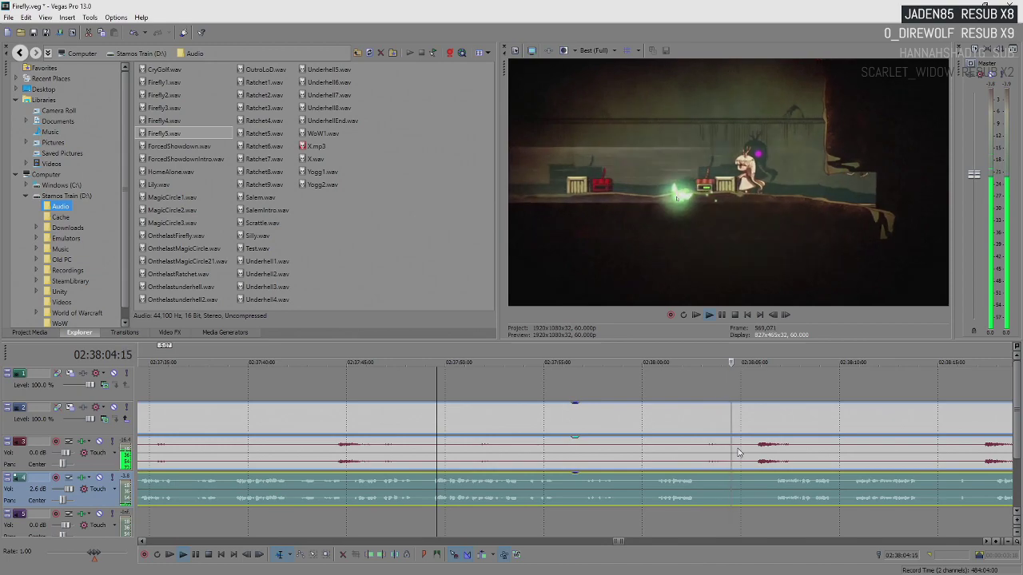
key(Return)
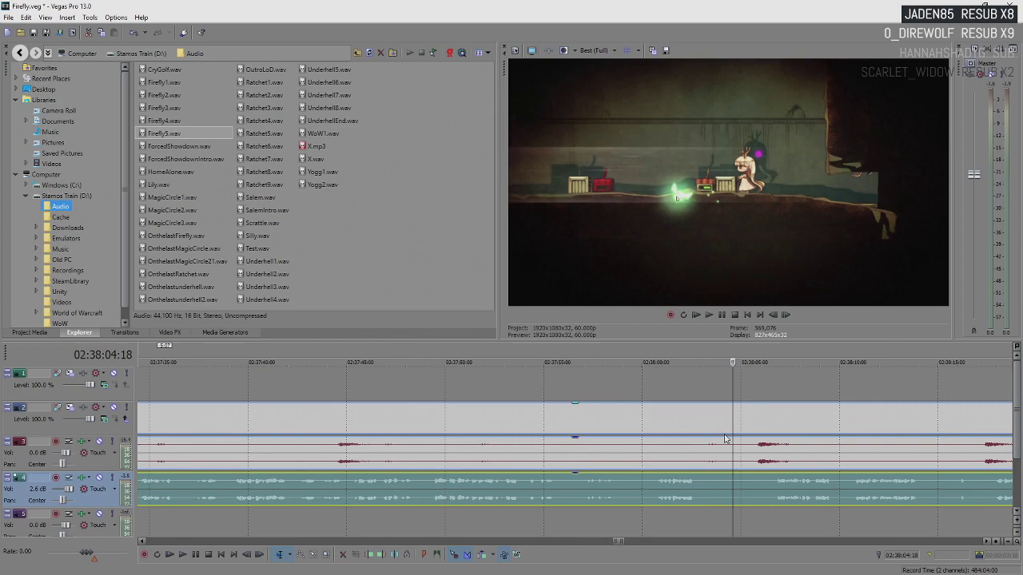
key(space)
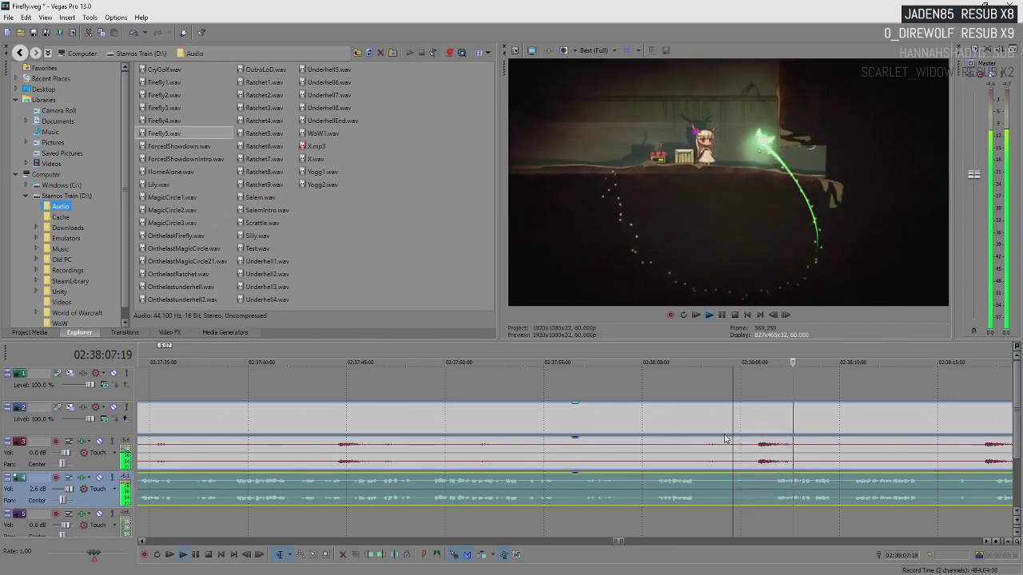
key(Return)
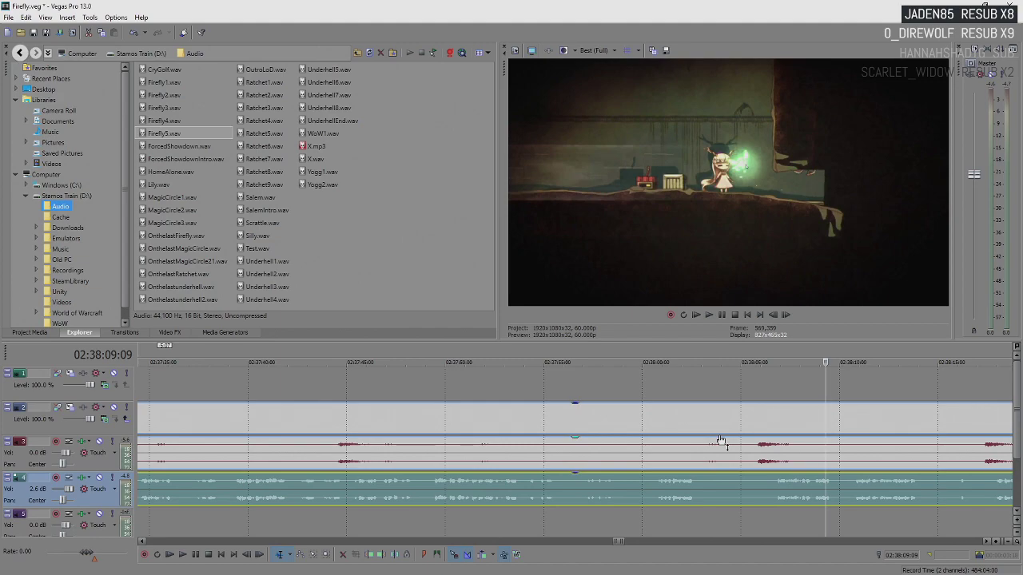
key(space)
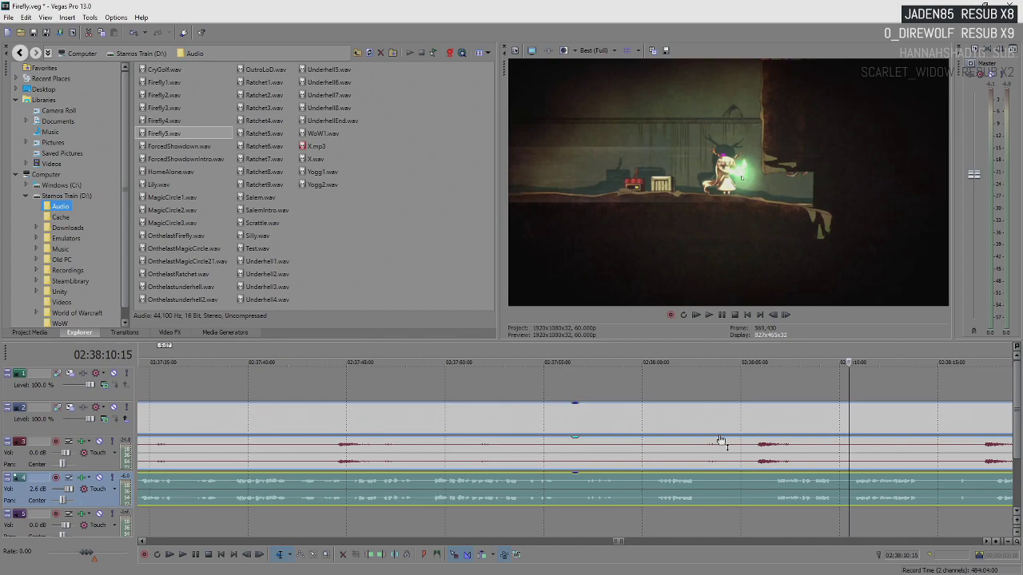
key(space)
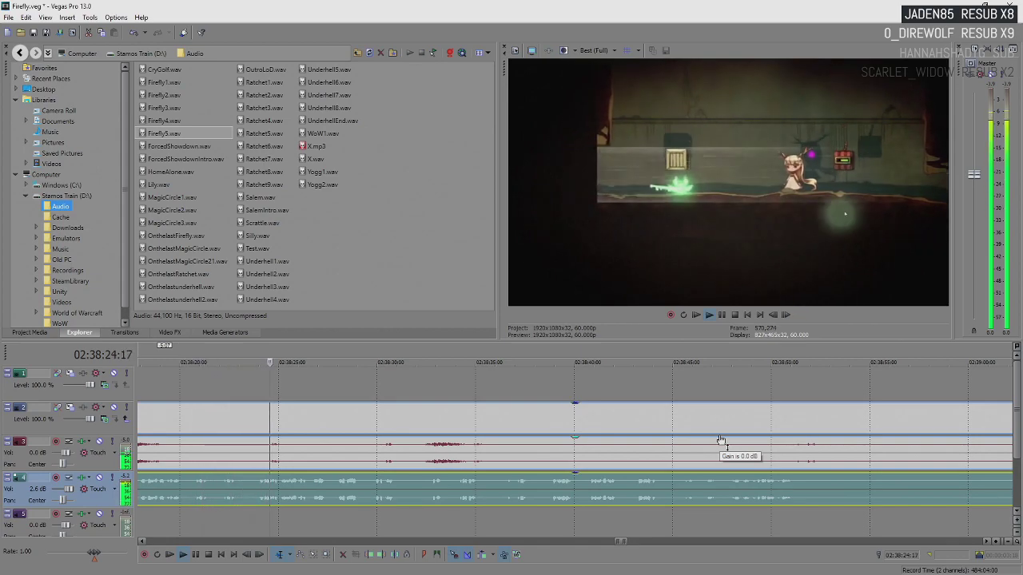
key(Return)
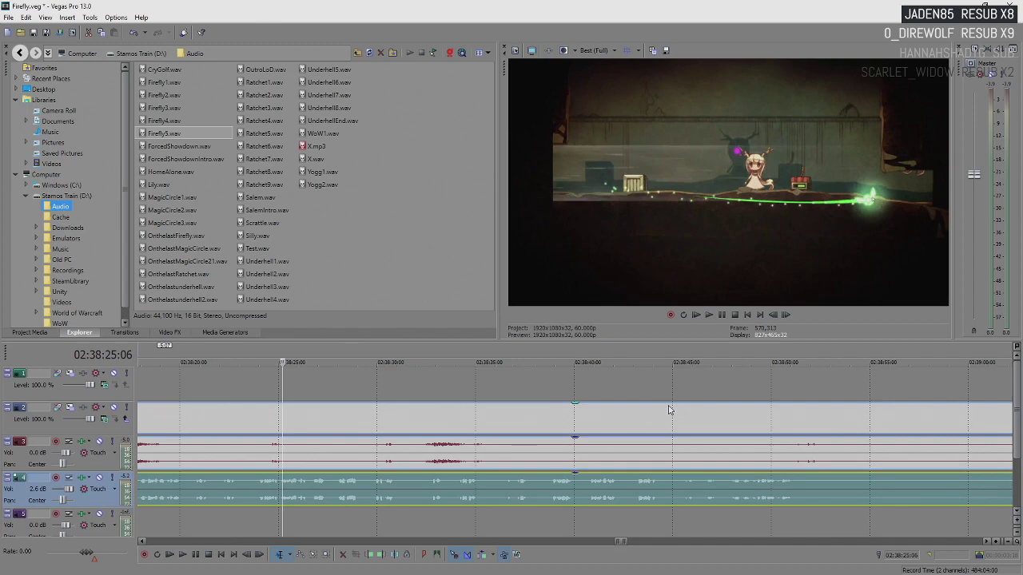
key(space)
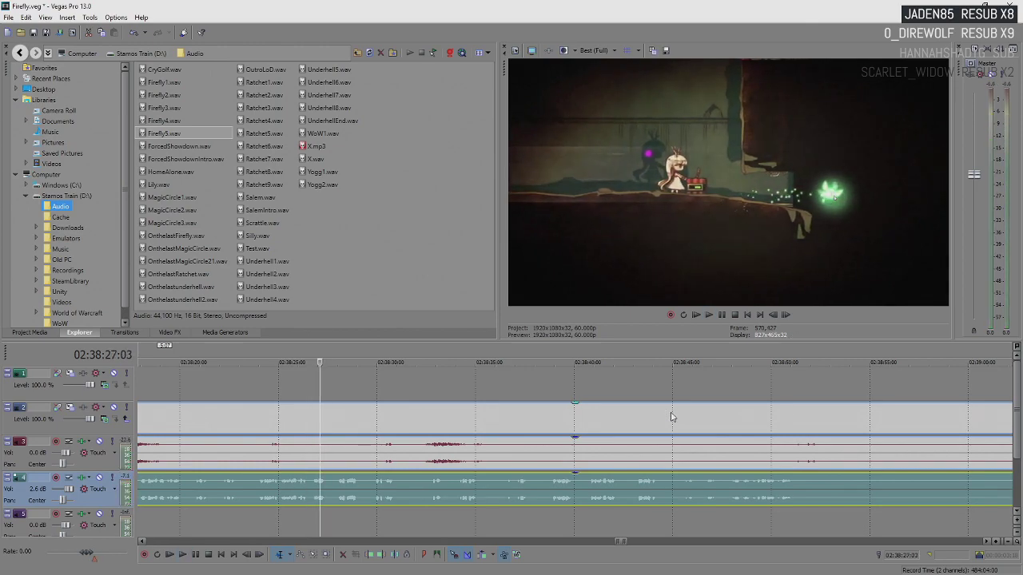
key(Return)
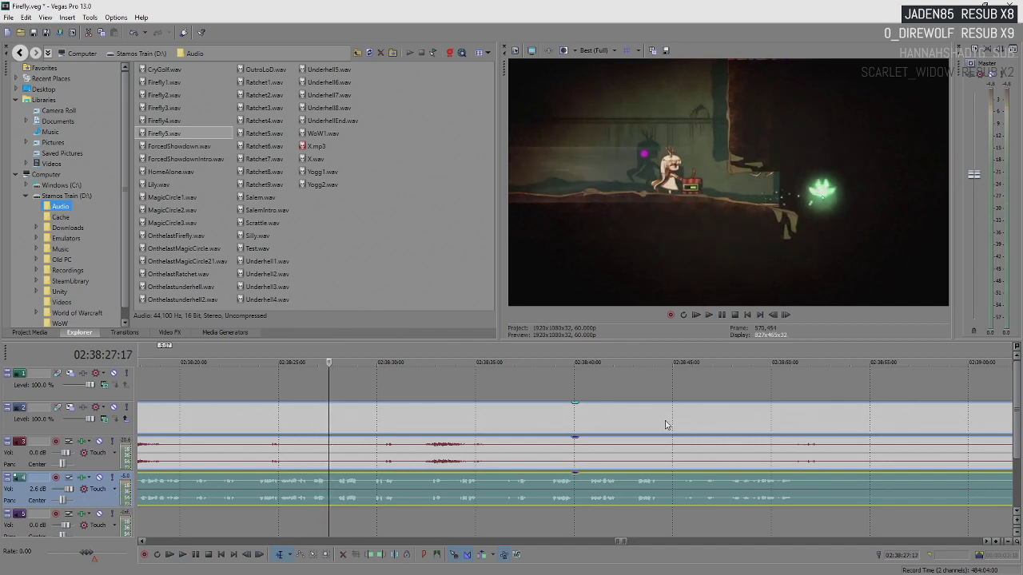
key(space)
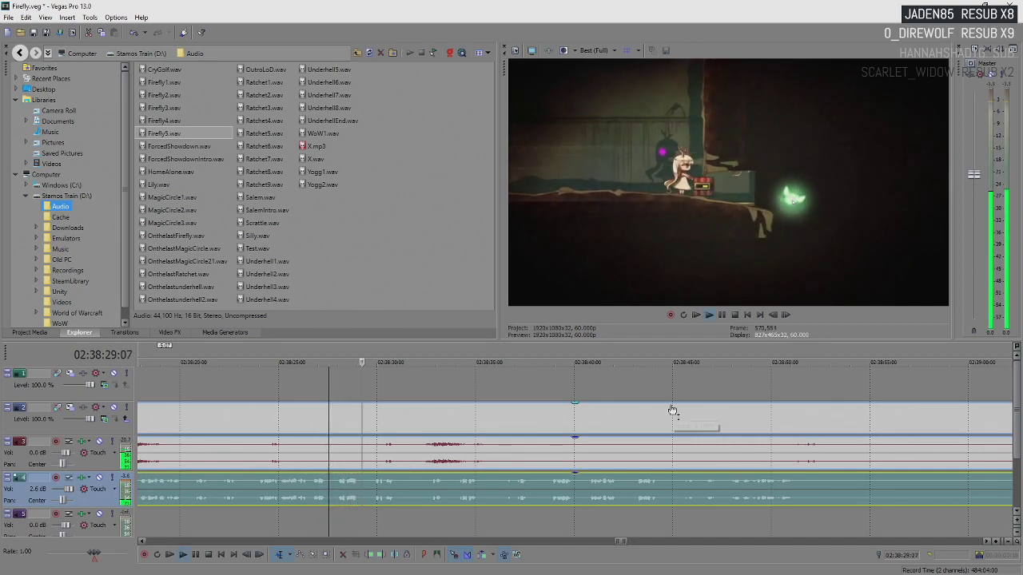
key(Return)
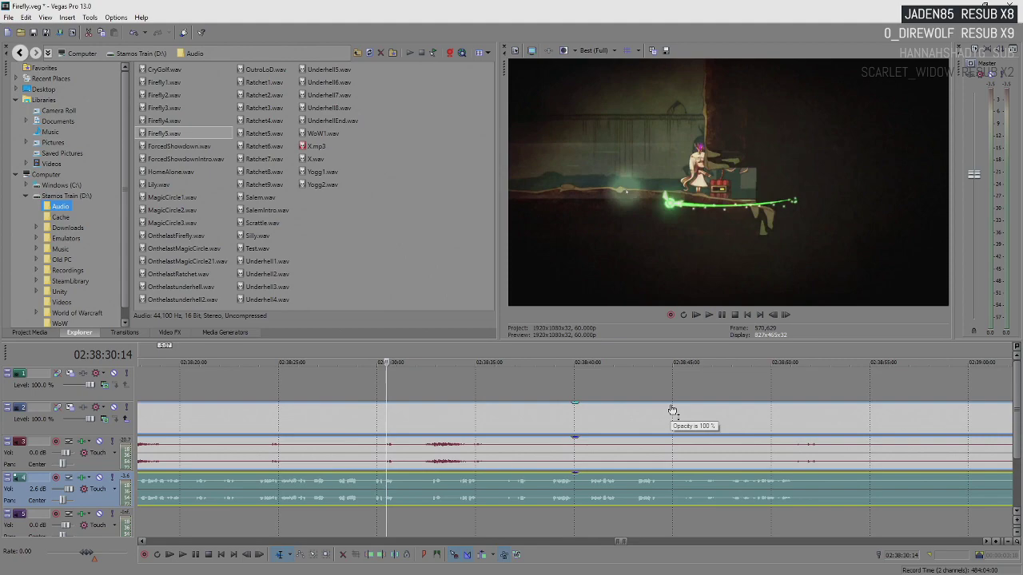
key(space)
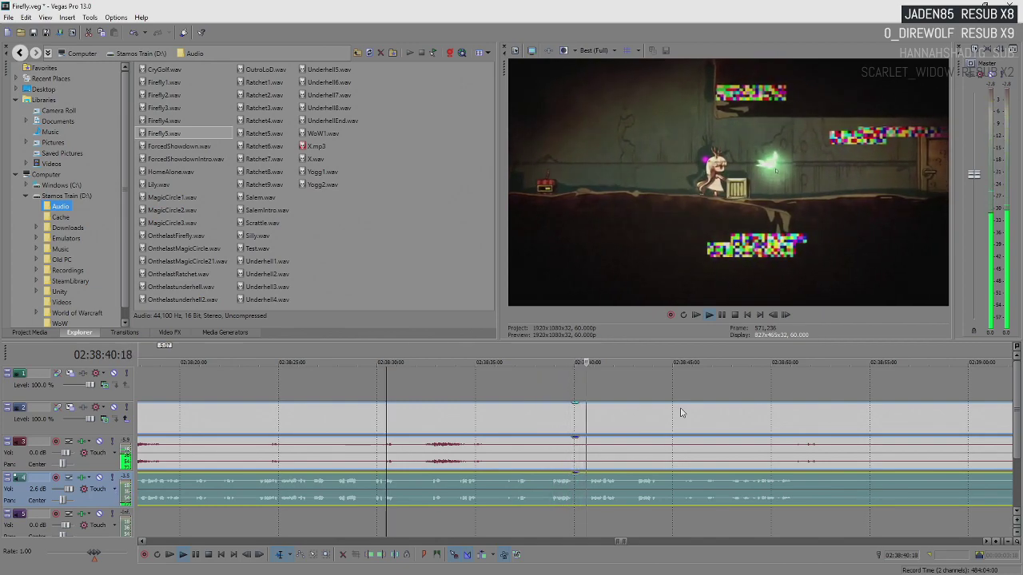
key(Return)
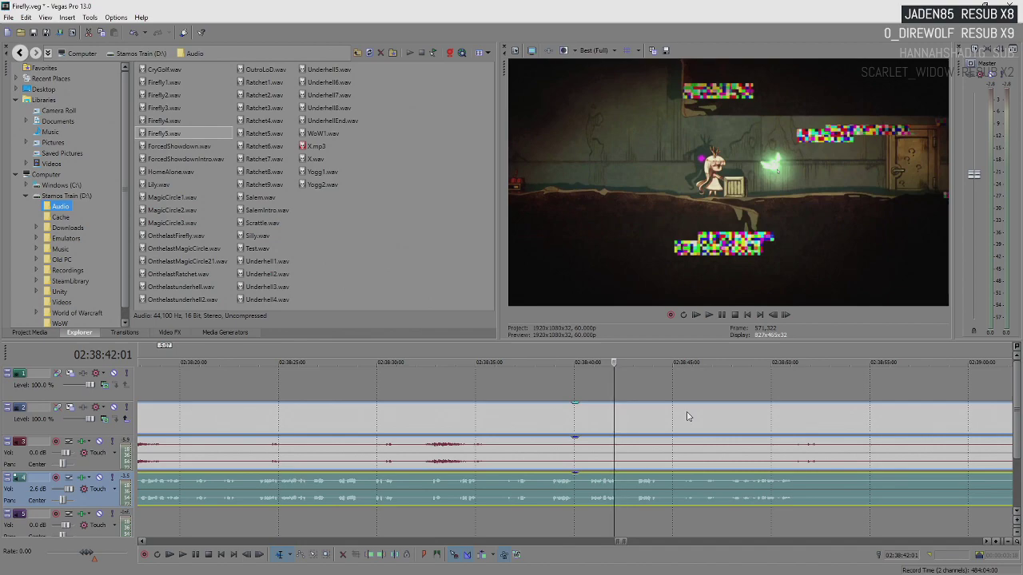
key(space)
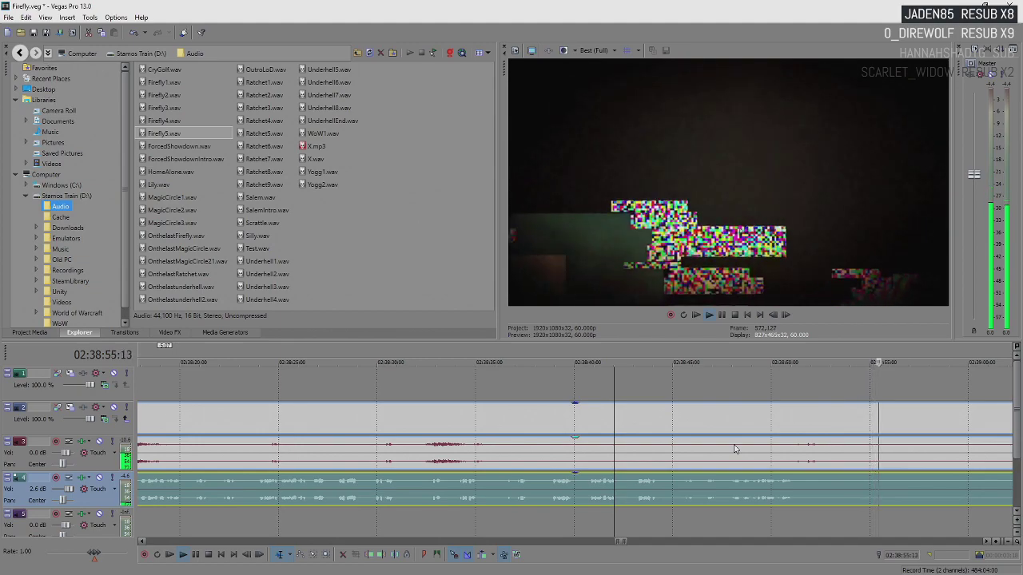
key(Return)
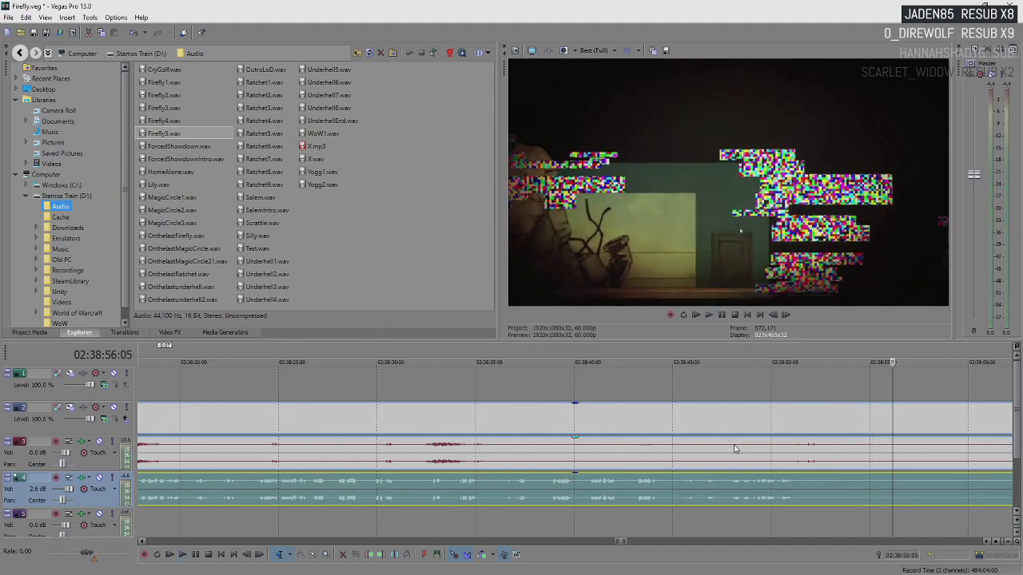
key(space)
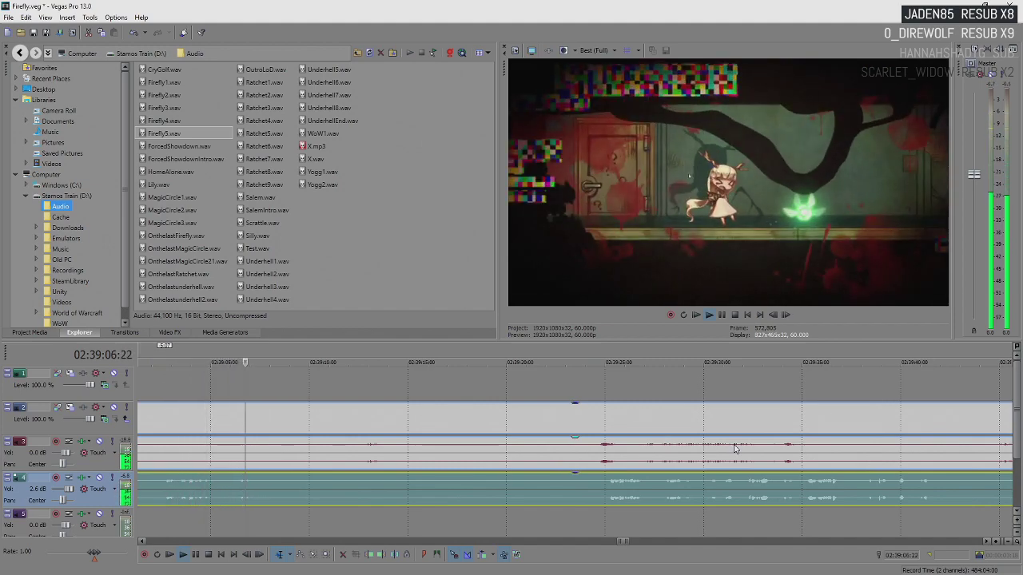
- Split the clip near 02:39:00 and push the later pieces right, opening a gap
key(Return)
click(271, 446)
key(s)
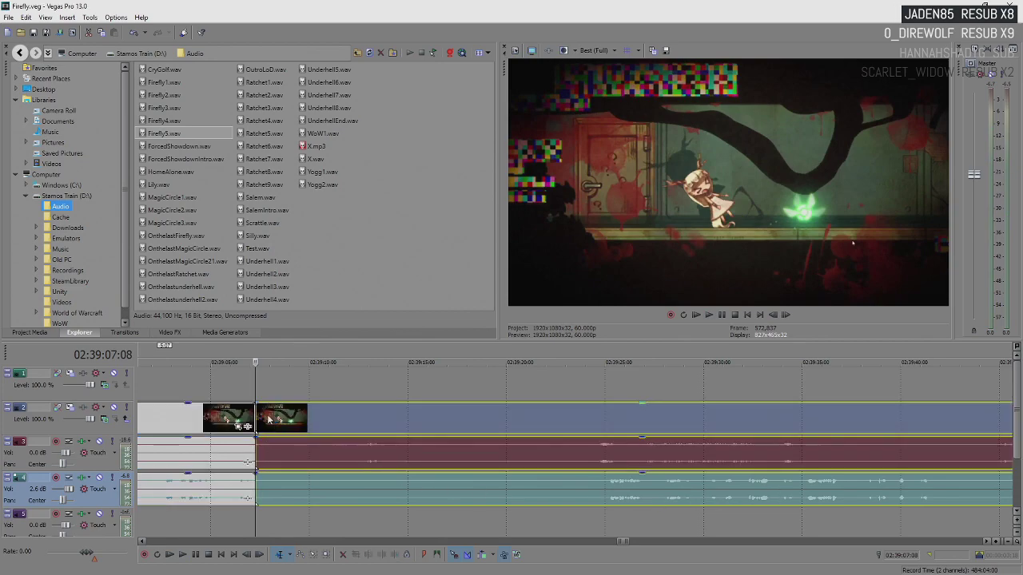
key(Down)
key(Down)
key(Down)
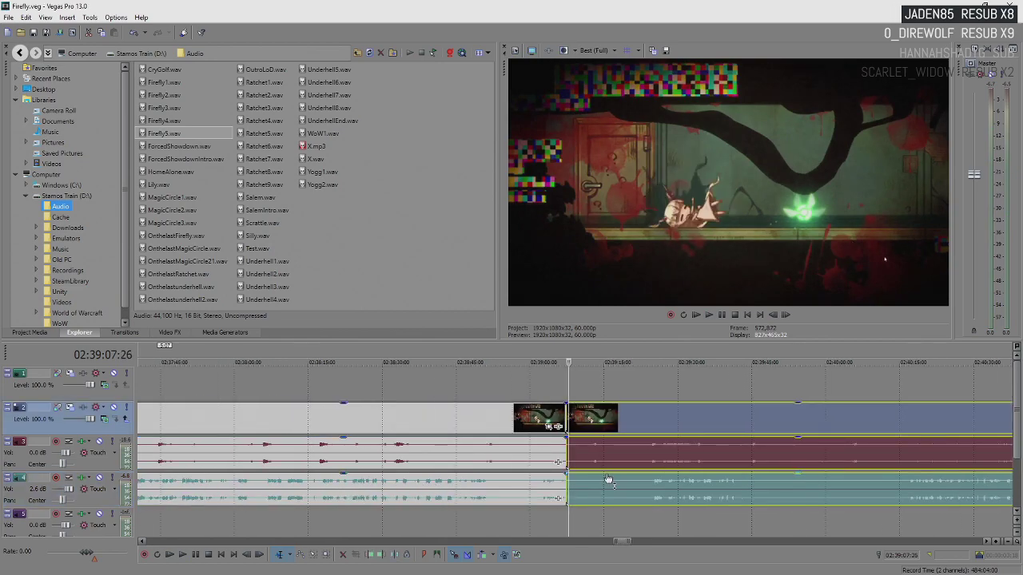
drag(566, 418, 652, 430)
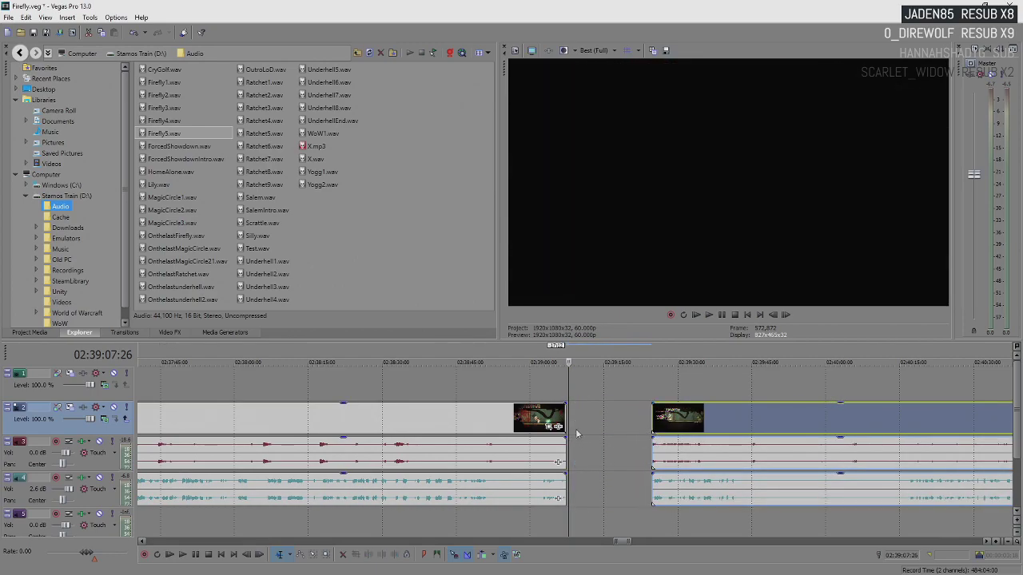
- Preview the later piece, shift it further right, and select its video and audio
click(650, 425)
scroll(651, 424, up, 5)
key(space)
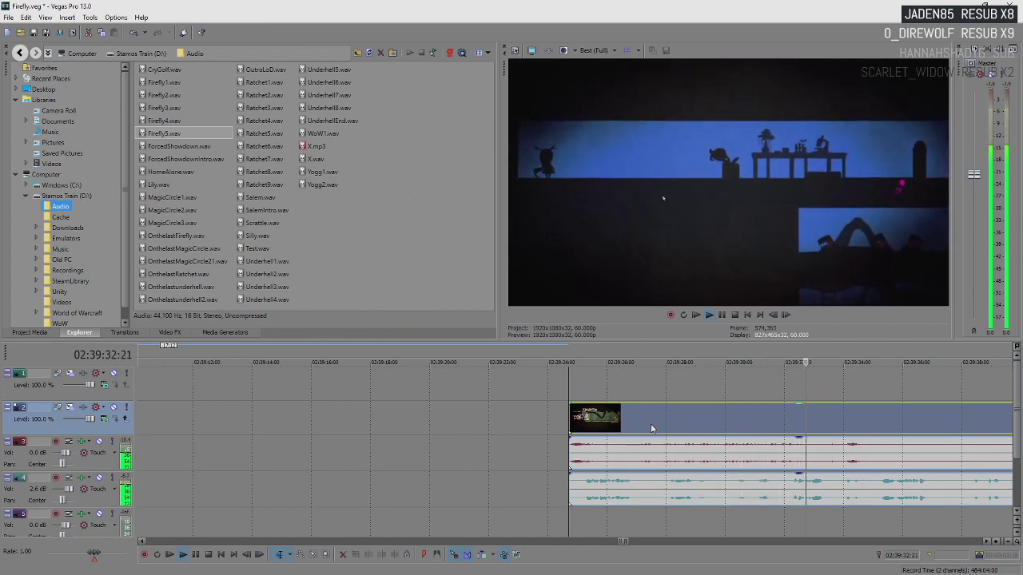
scroll(651, 426, down, 4)
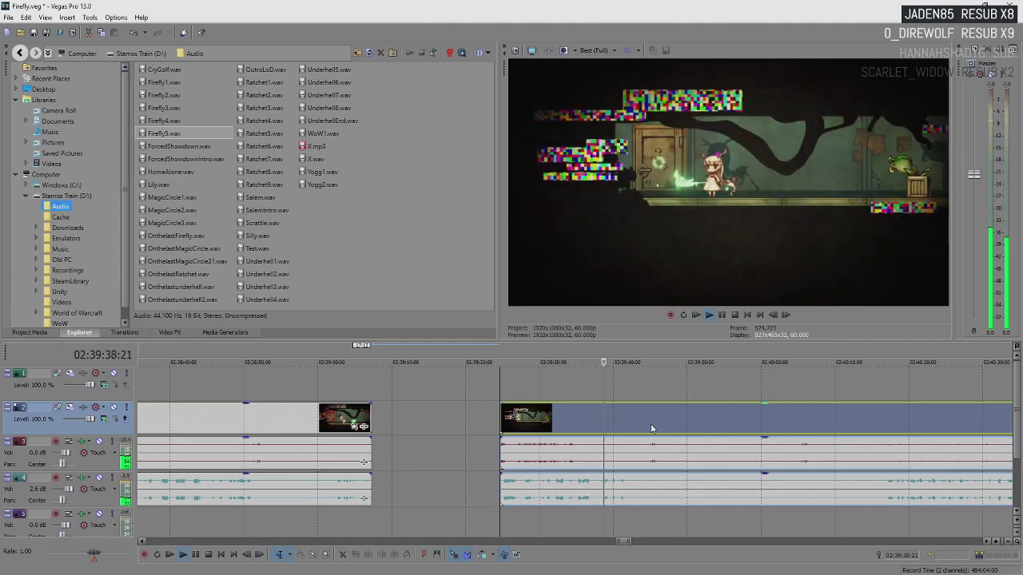
scroll(650, 423, down, 1)
key(space)
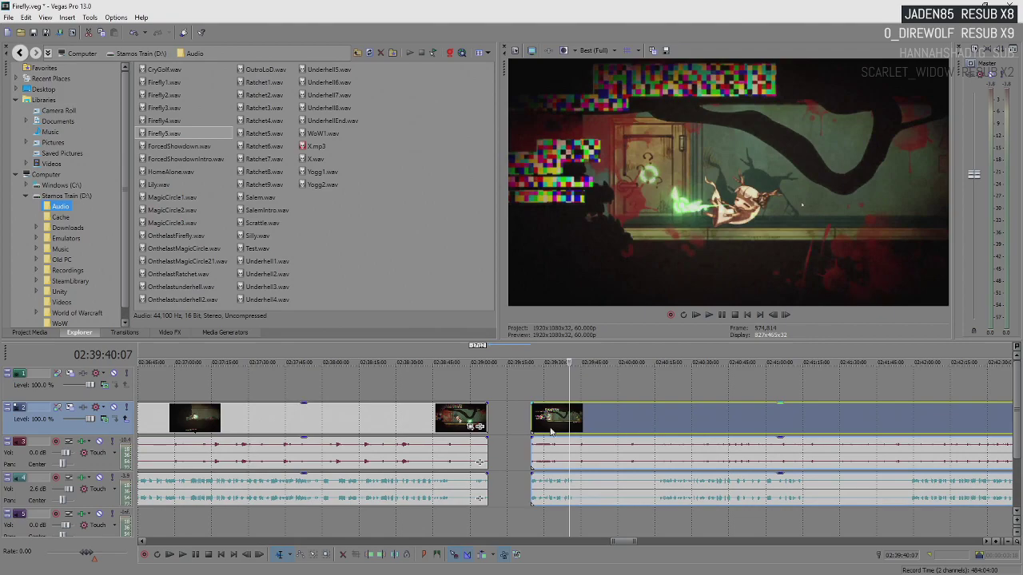
drag(533, 421, 631, 433)
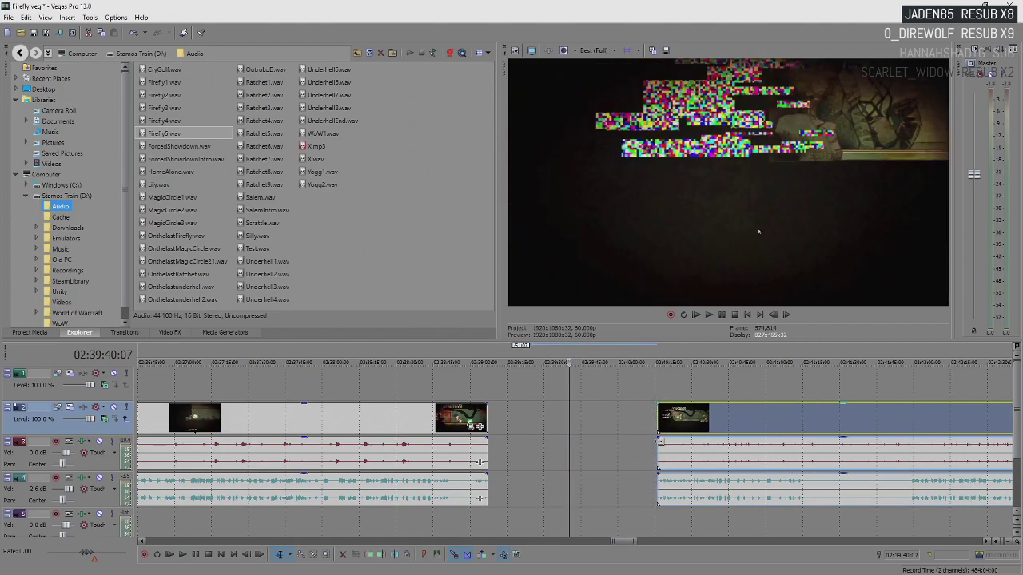
click(663, 445)
scroll(654, 440, up, 3)
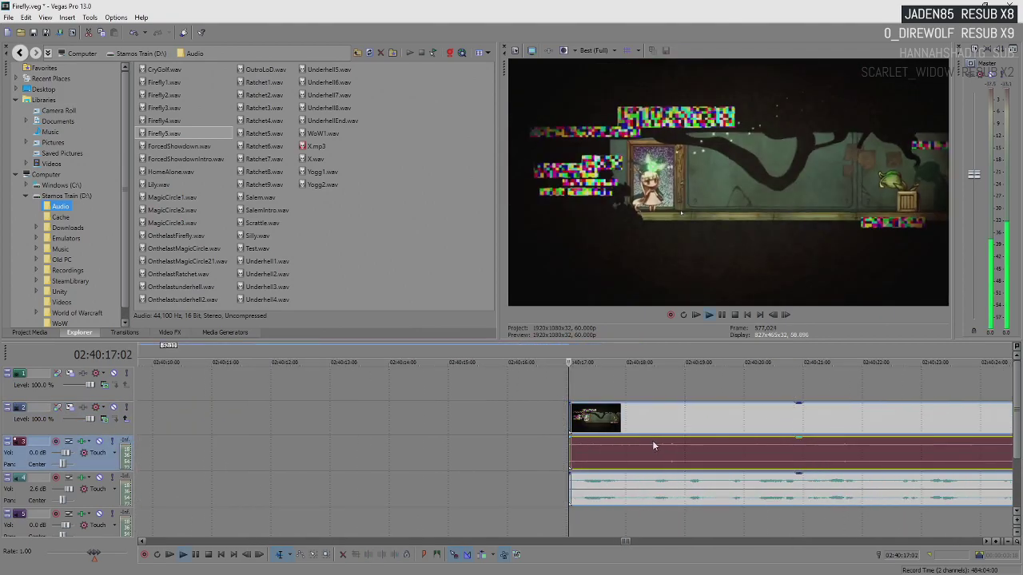
scroll(652, 445, down, 2)
scroll(652, 445, down, 2)
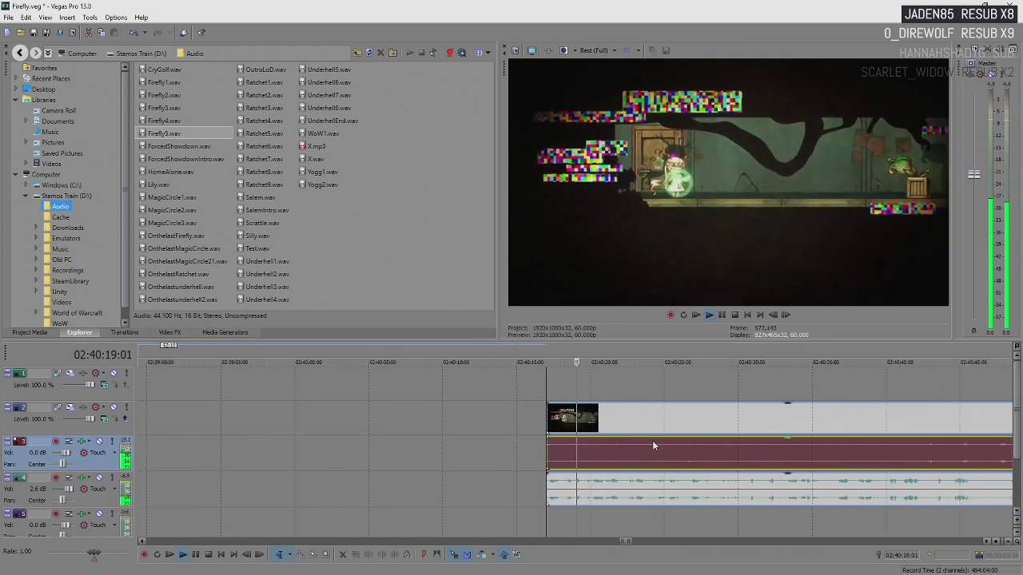
key(Return)
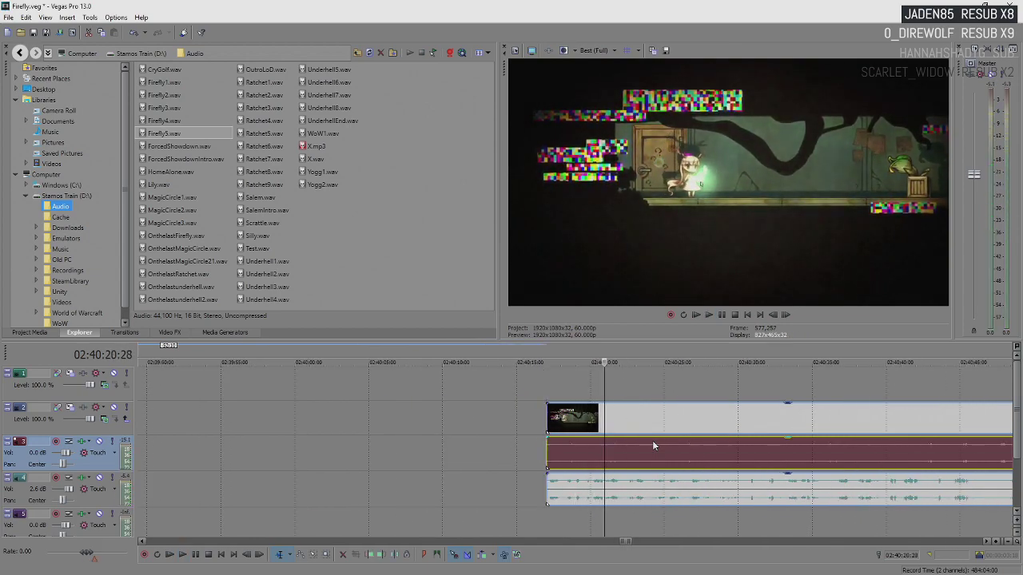
click(557, 419)
scroll(547, 424, down, 3)
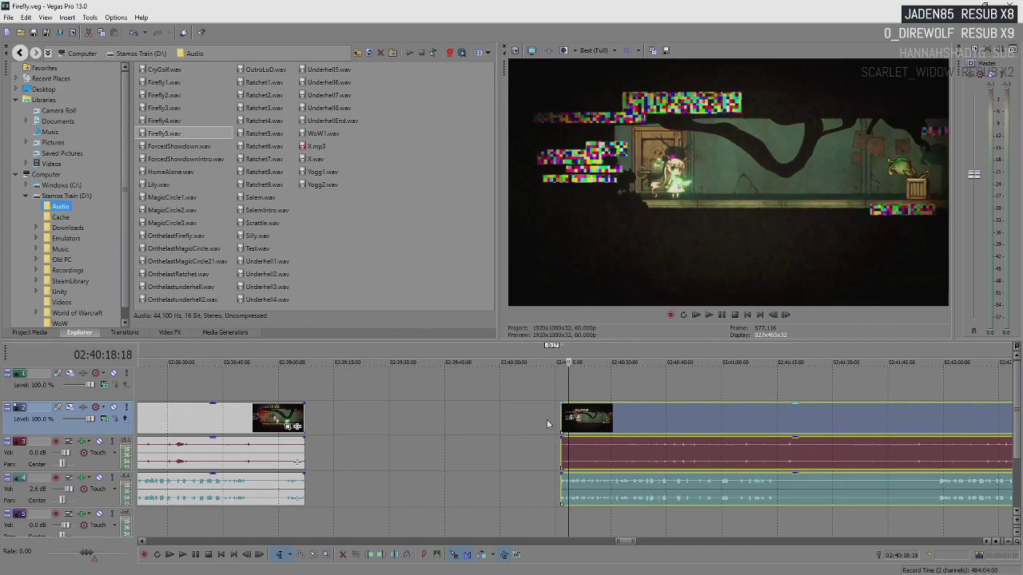
drag(564, 421, 309, 419)
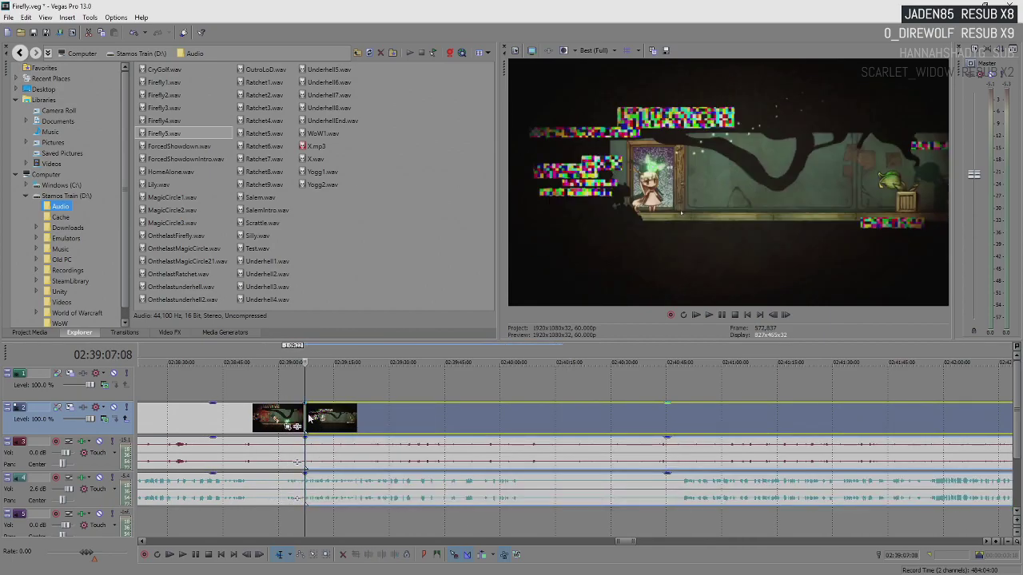
scroll(569, 424, up, 5)
click(595, 444)
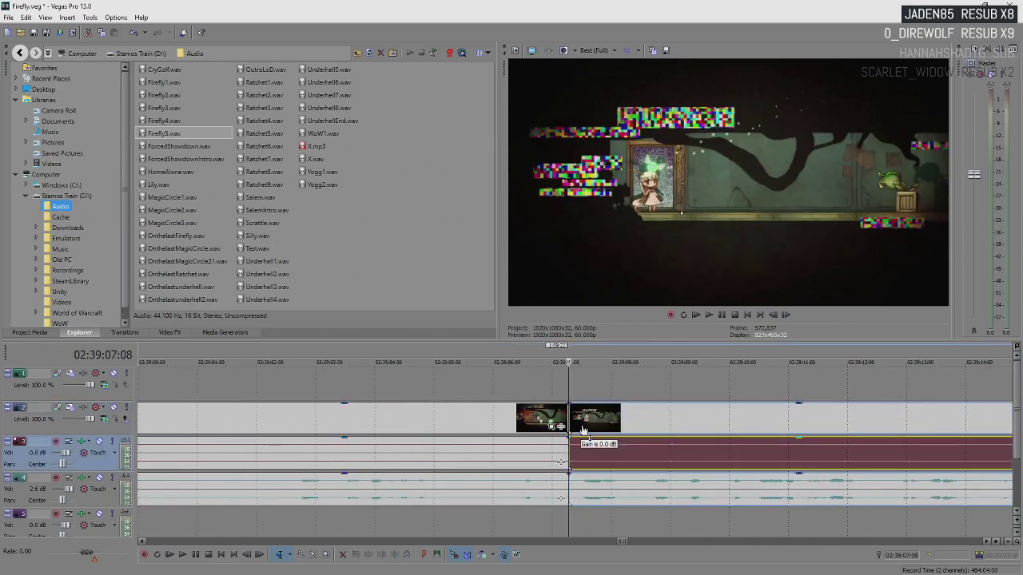
mouse_move(582, 431)
mouse_down()
mouse_move(573, 430)
mouse_move(601, 426)
mouse_up()
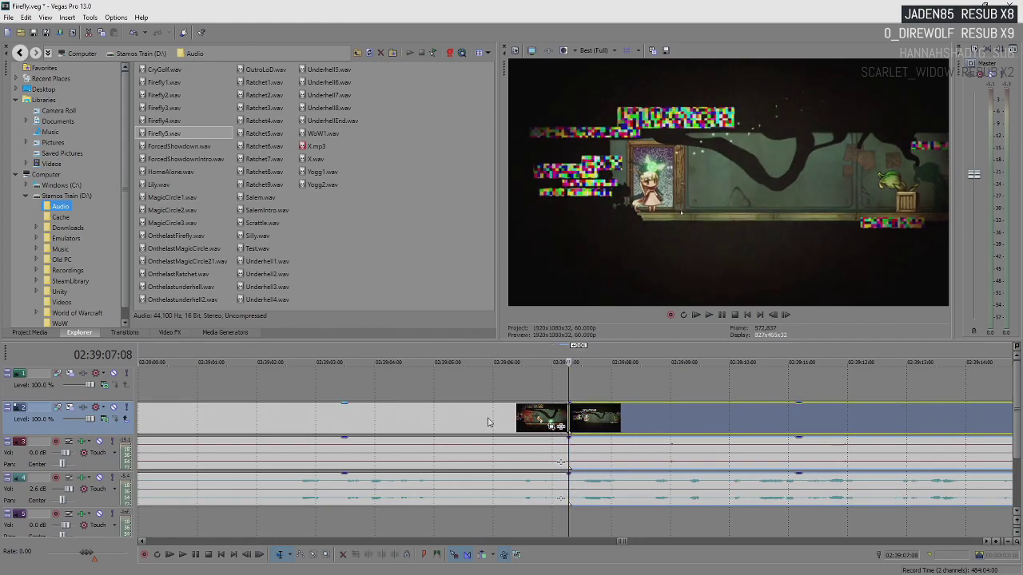
click(489, 422)
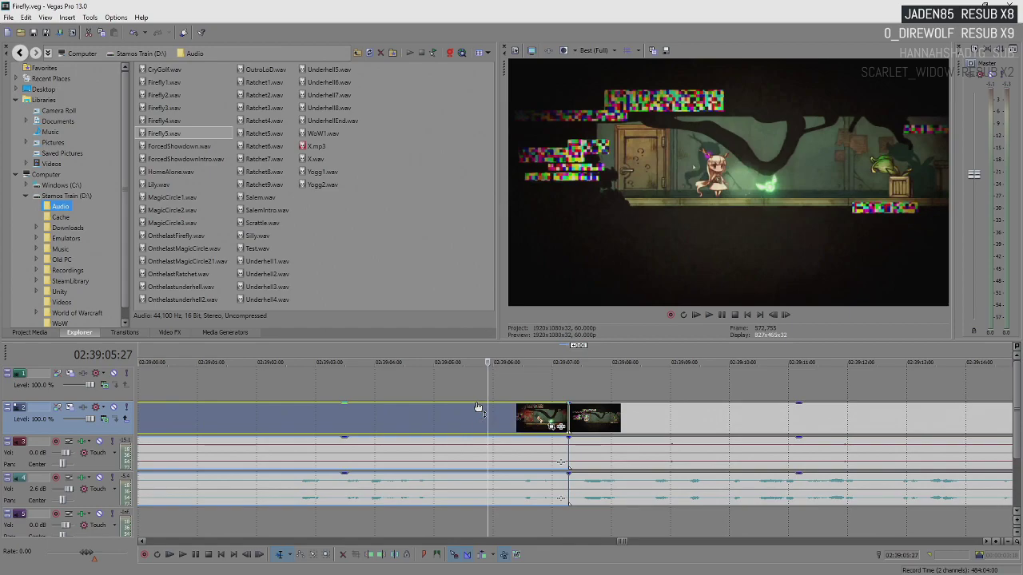
click(499, 426)
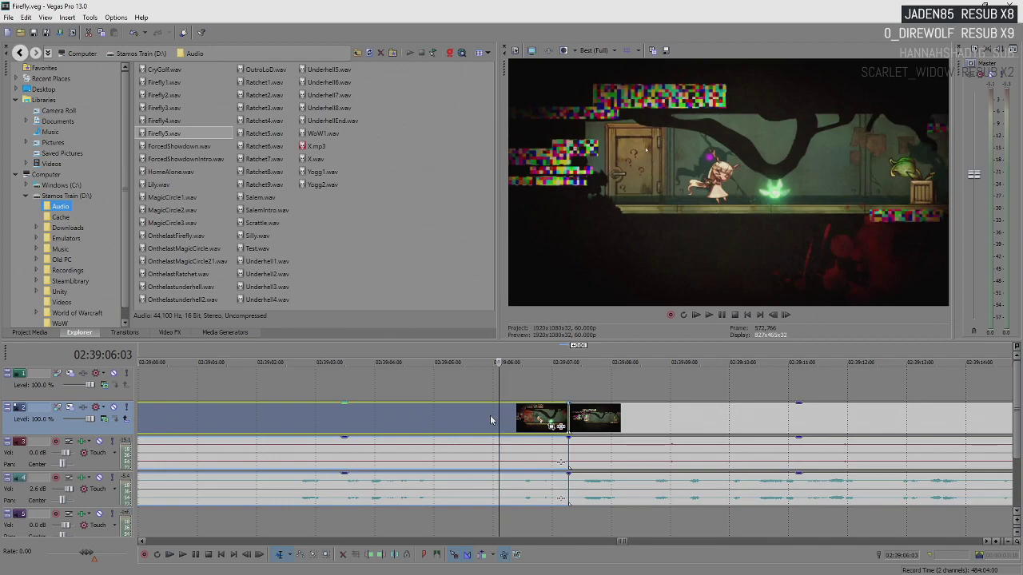
key(space)
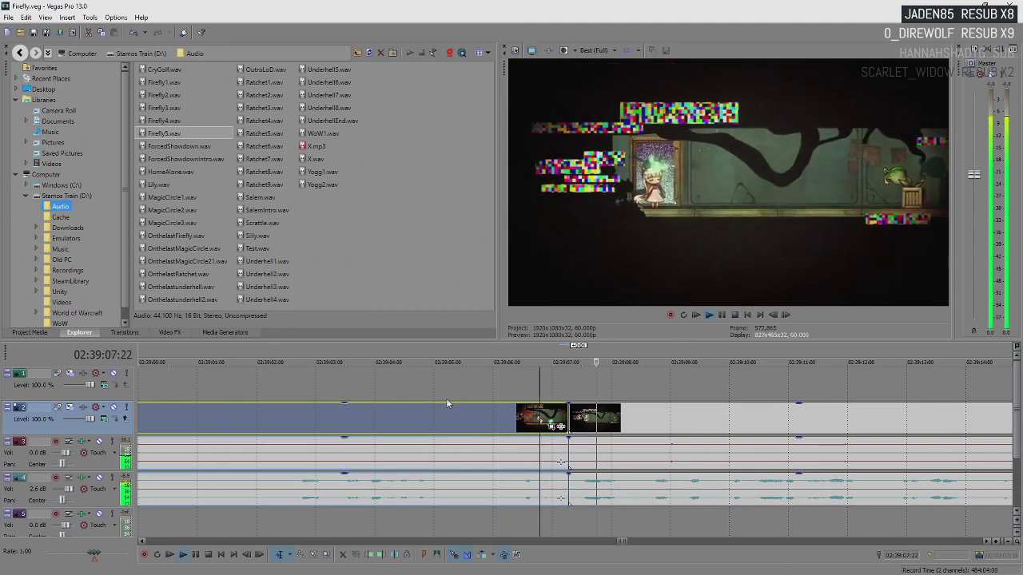
key(Return)
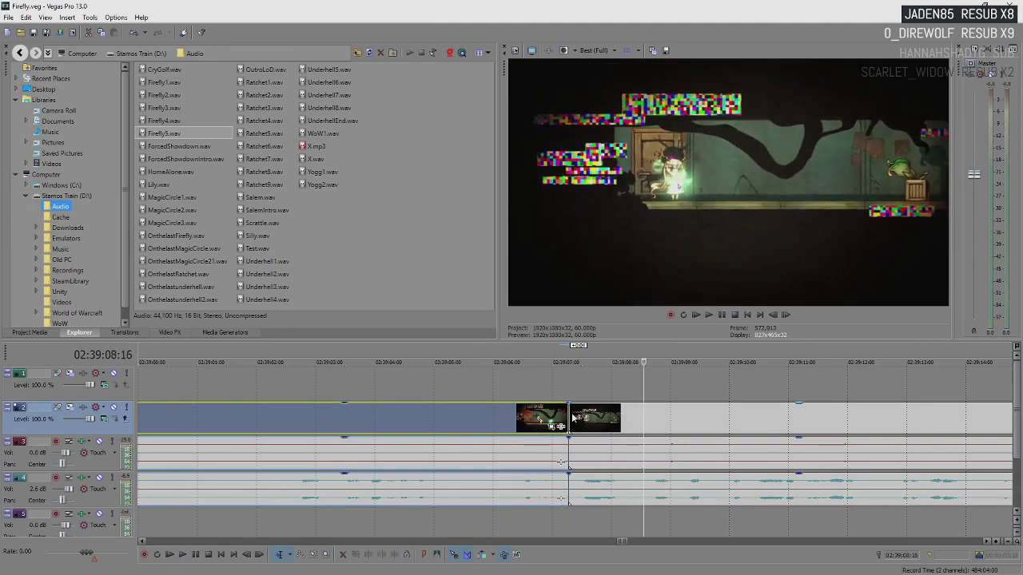
- Extend the earlier track-3 audio past the 02:39:07 cut into a crossfade and preview it
drag(586, 422, 597, 421)
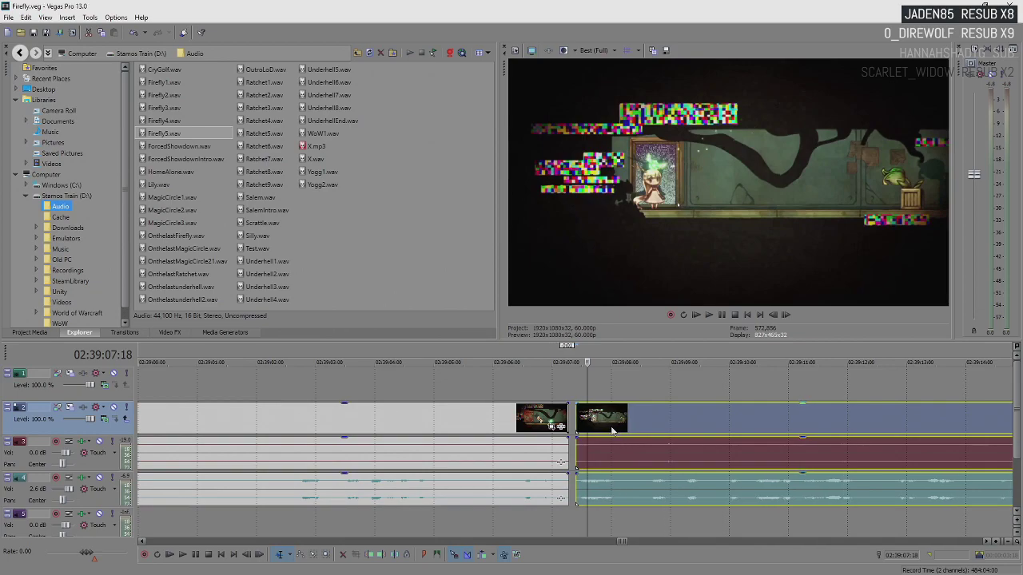
drag(617, 487, 607, 488)
click(564, 457)
drag(568, 457, 601, 457)
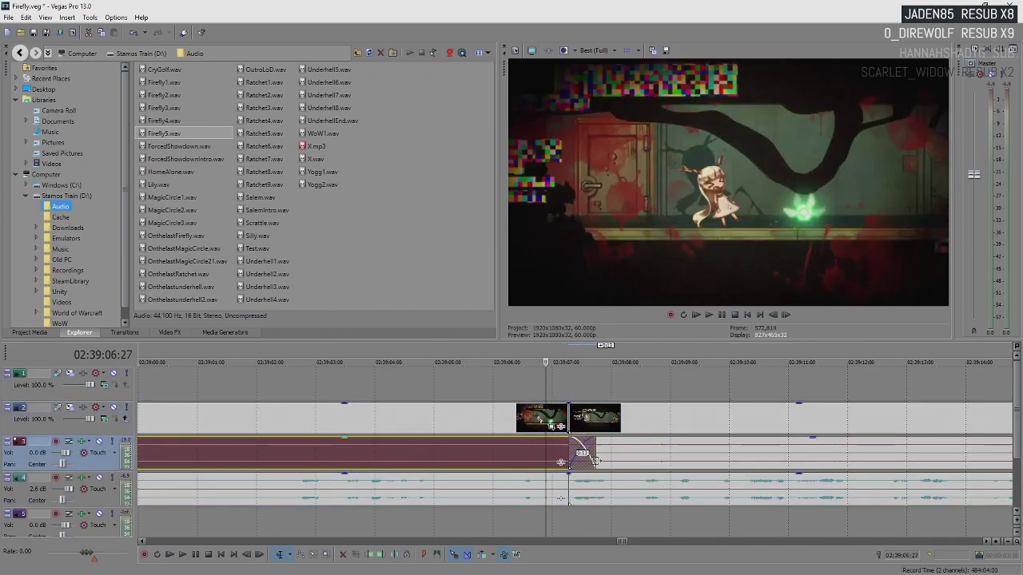
click(520, 456)
key(space)
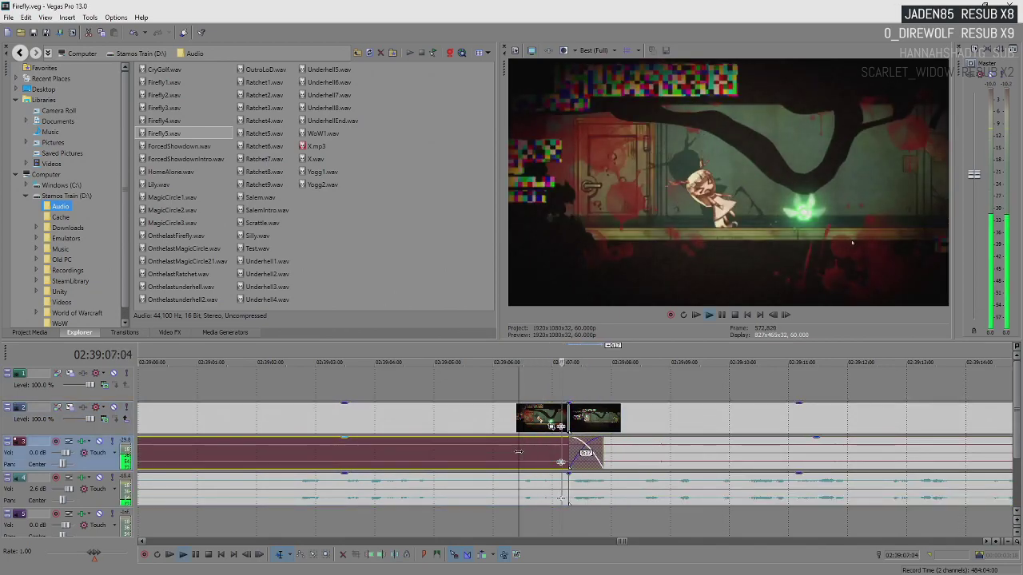
scroll(627, 466, down, 5)
key(space)
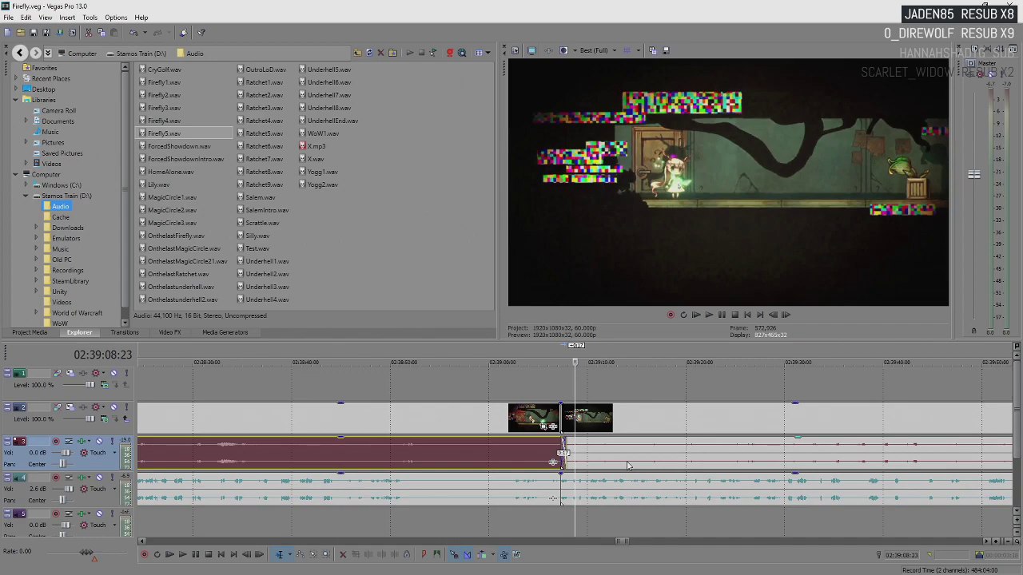
key(space)
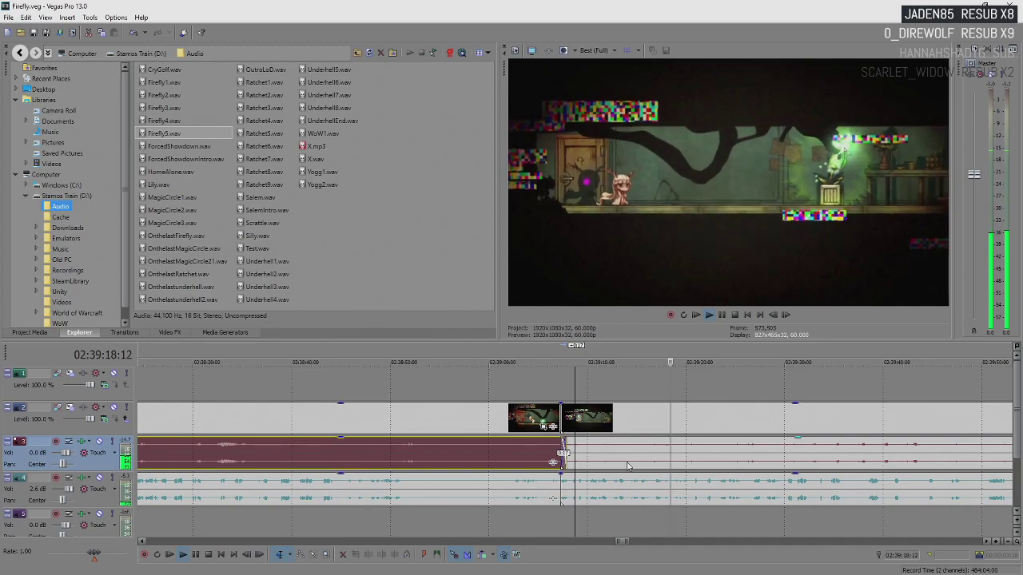
scroll(639, 479, down, 3)
click(670, 496)
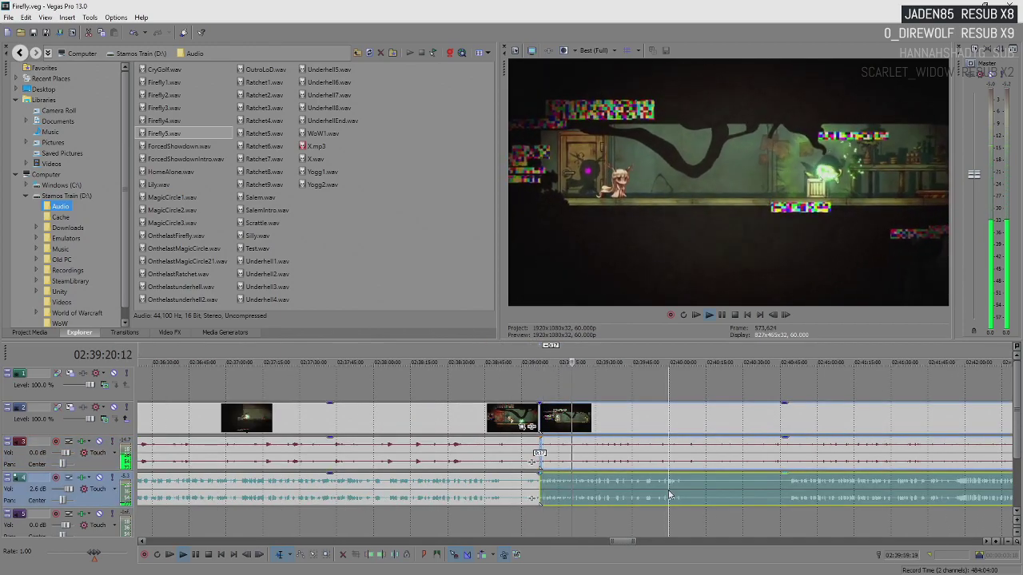
scroll(631, 489, up, 5)
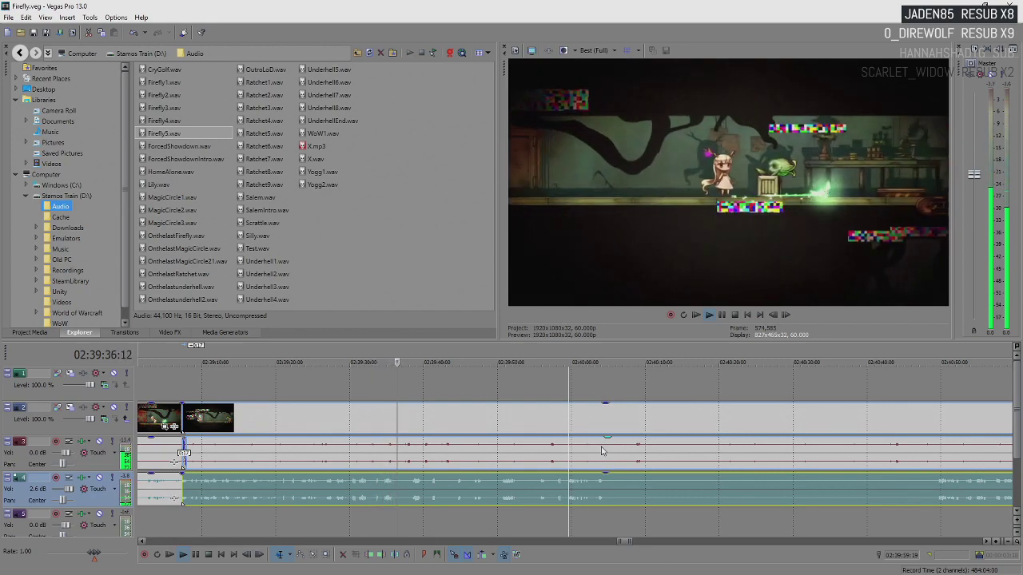
key(space)
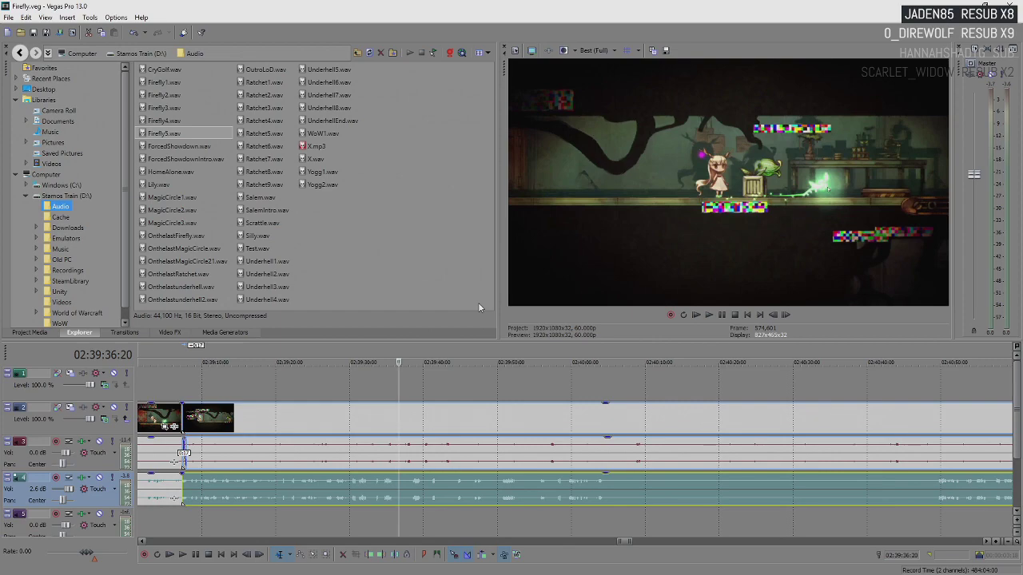
key(space)
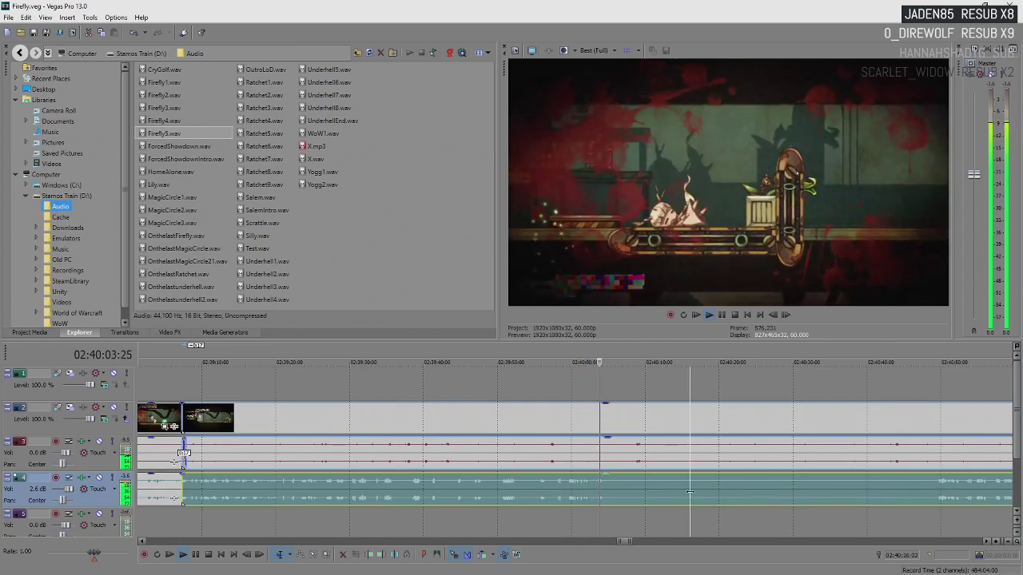
- Split at about 02:40:04, preview the later footage, then slide it back against the earlier clips
key(space)
key(s)
scroll(575, 421, down, 3)
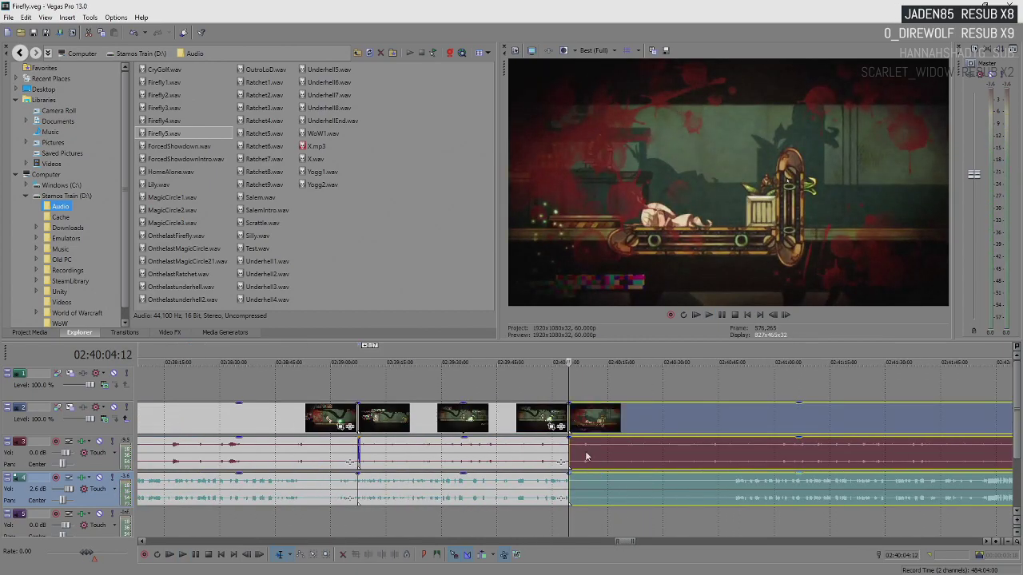
drag(575, 421, 736, 449)
click(746, 430)
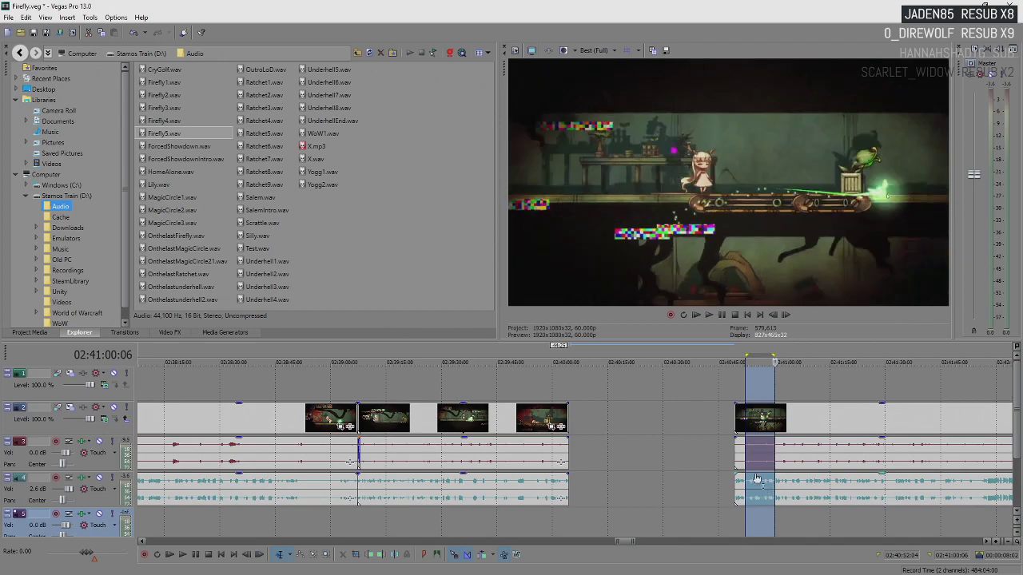
scroll(774, 482, down, 2)
scroll(774, 482, down, 3)
scroll(782, 493, down, 1)
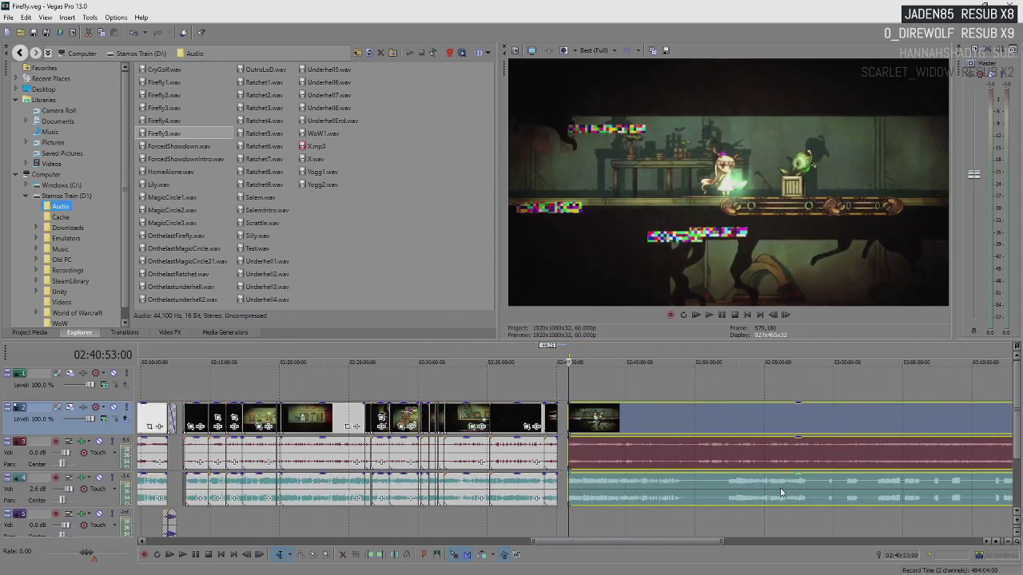
scroll(894, 497, up, 2)
scroll(720, 483, up, 1)
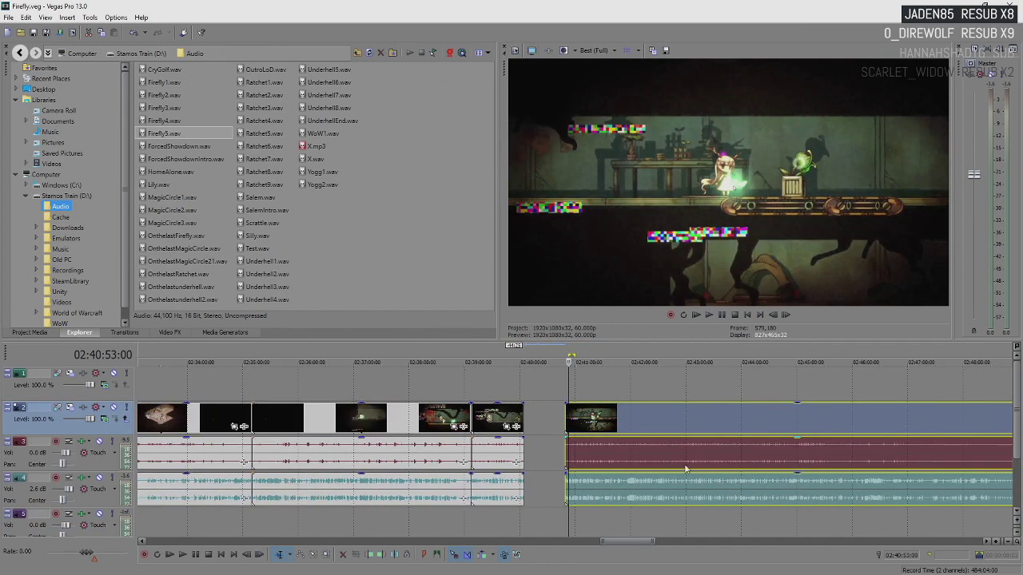
scroll(573, 472, up, 2)
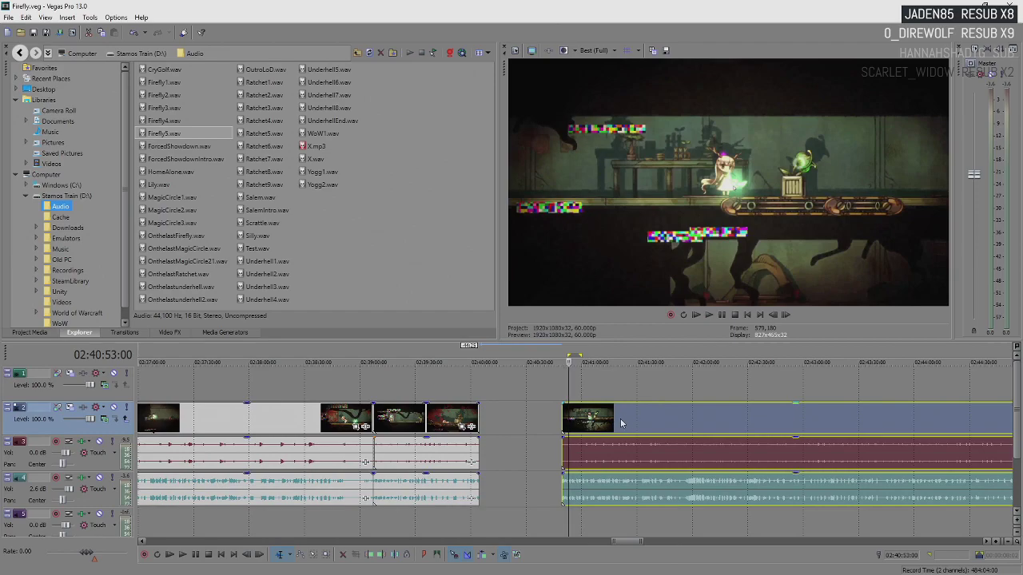
drag(621, 424, 538, 425)
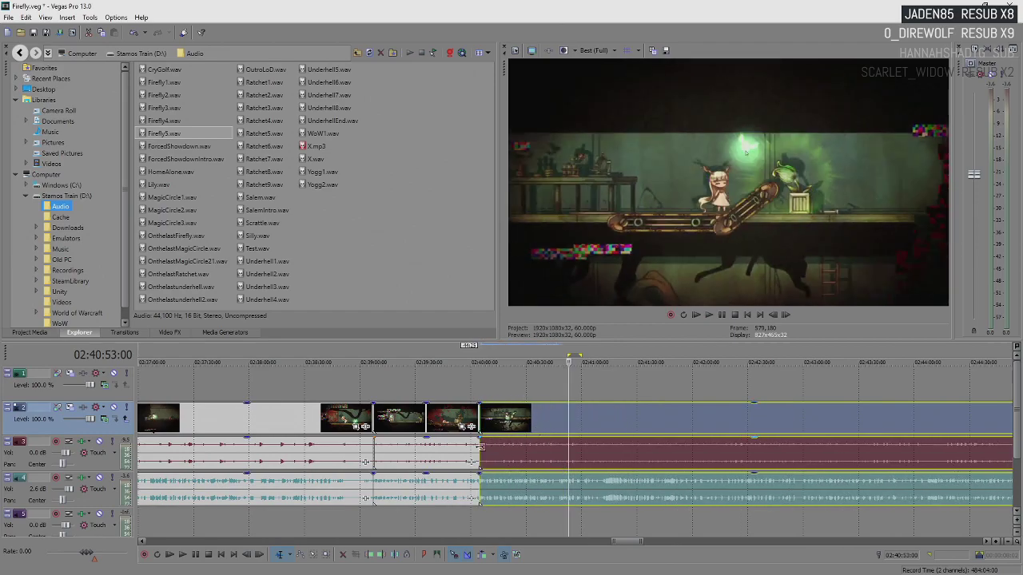
scroll(495, 457, up, 2)
scroll(523, 452, up, 1)
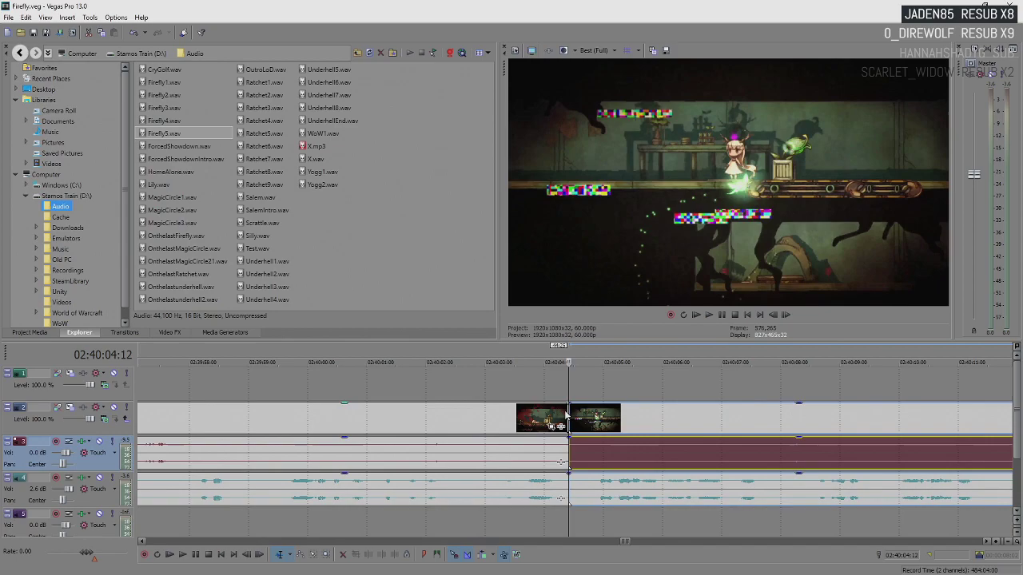
- Reposition the later footage at the 02:40:04 cut, leaving a small gap
mouse_move(572, 419)
mouse_down()
mouse_move(629, 465)
mouse_move(578, 429)
mouse_move(583, 455)
mouse_up()
ctrl+click(604, 489)
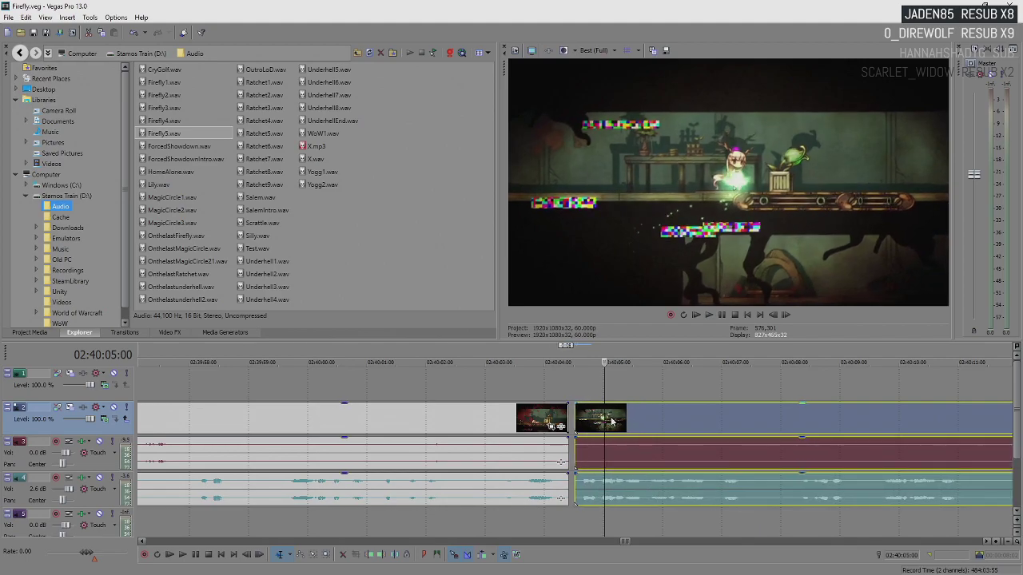
click(557, 460)
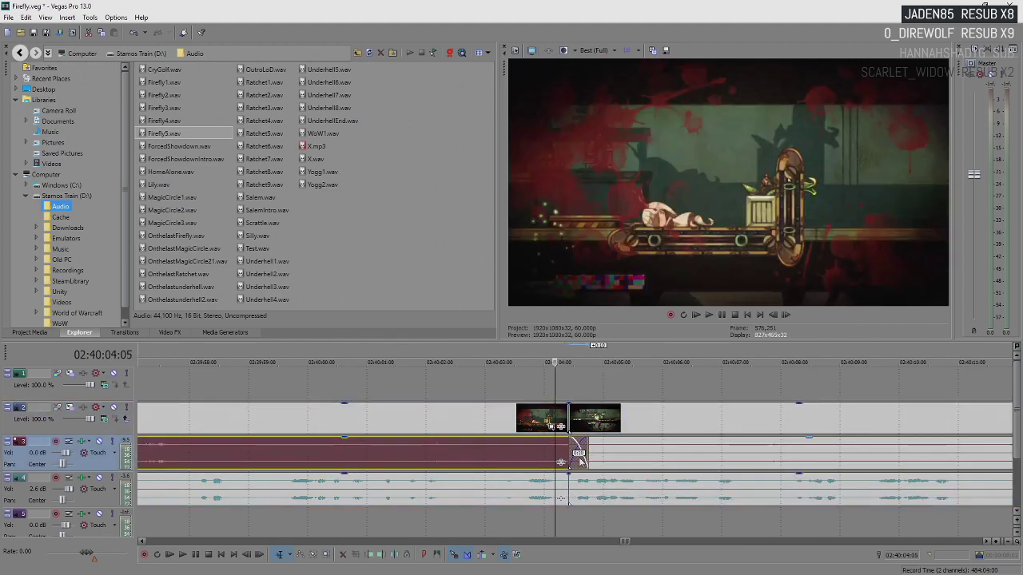
click(603, 427)
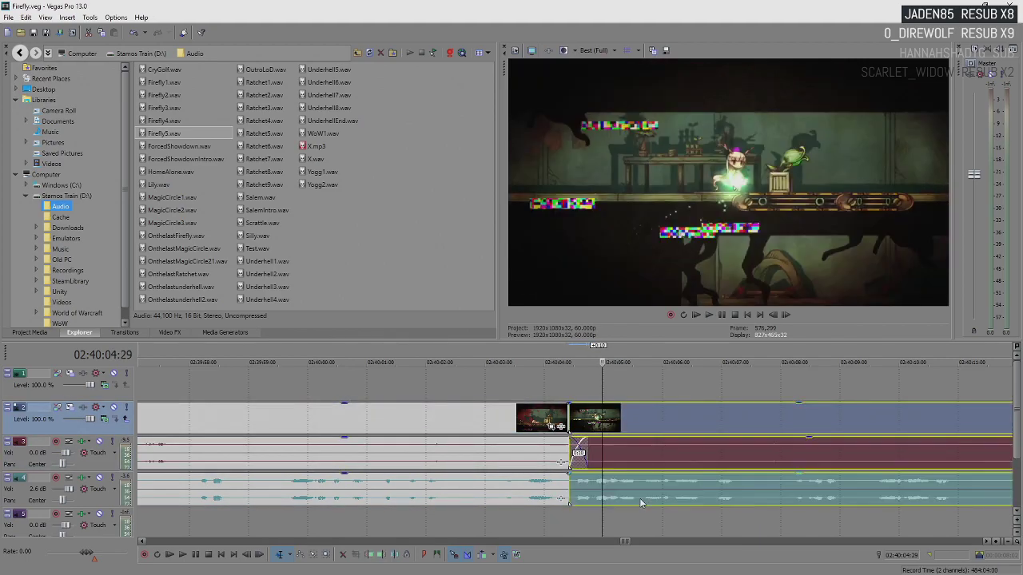
mouse_move(573, 413)
mouse_down()
mouse_move(674, 428)
mouse_move(603, 423)
mouse_up()
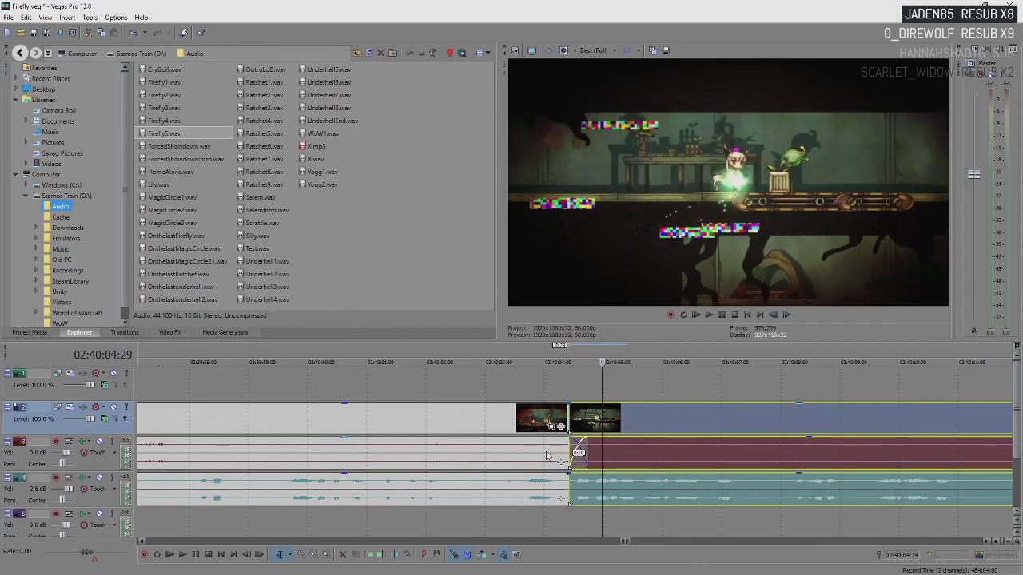
- Stretch the earlier track-3 audio over the cut into a crossfade and play it back
click(547, 456)
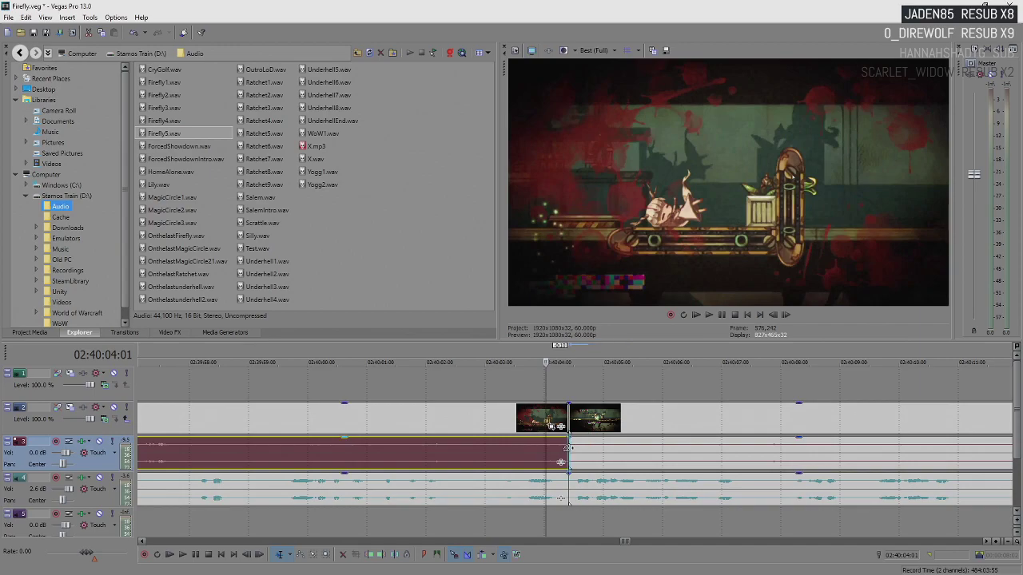
drag(580, 452, 584, 453)
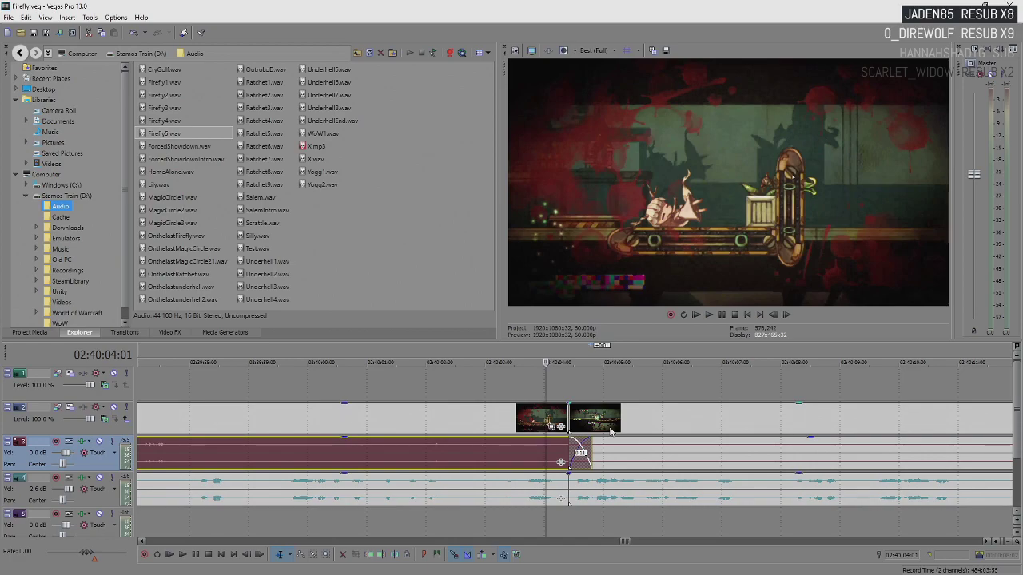
click(533, 461)
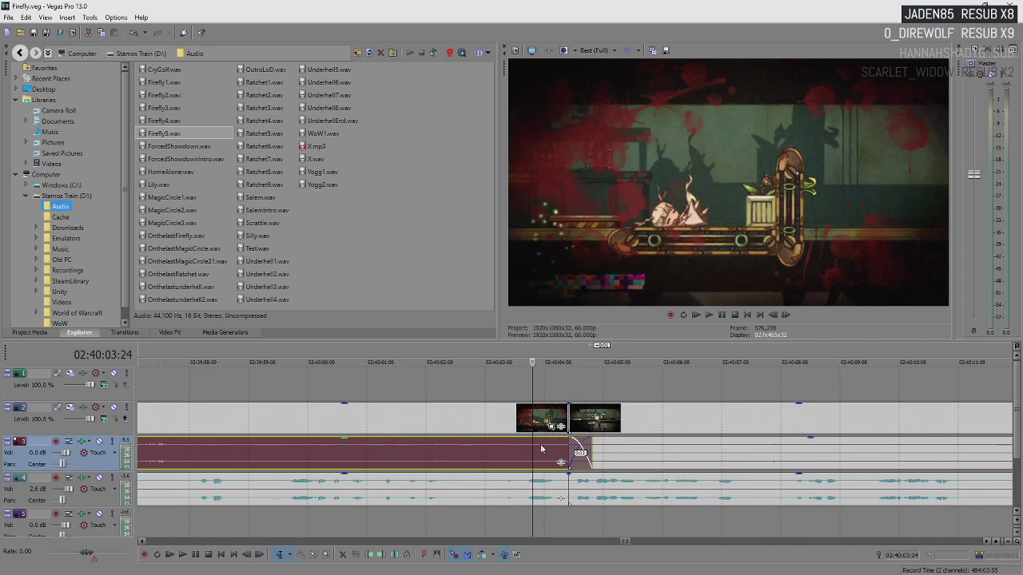
key(space)
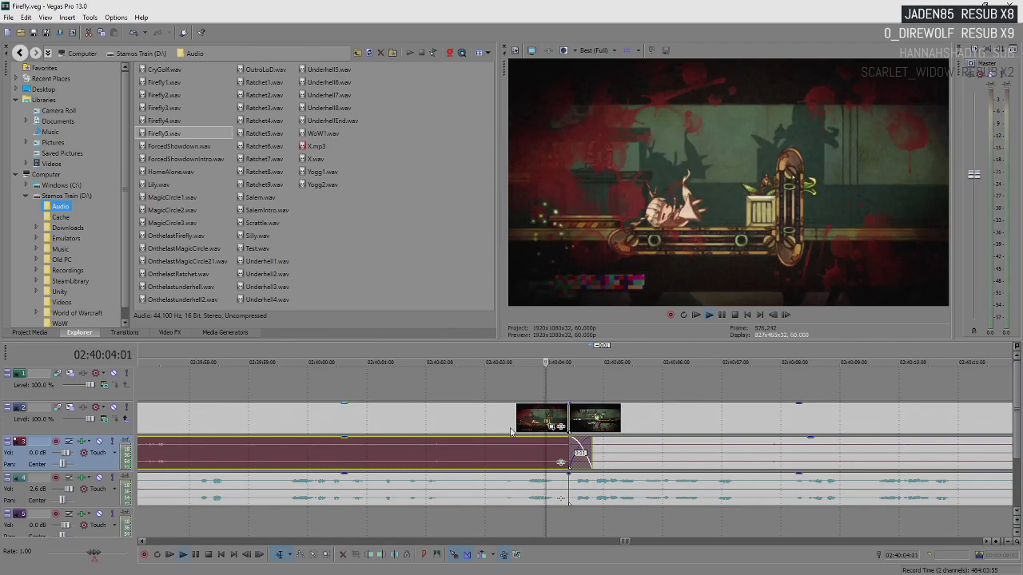
click(575, 431)
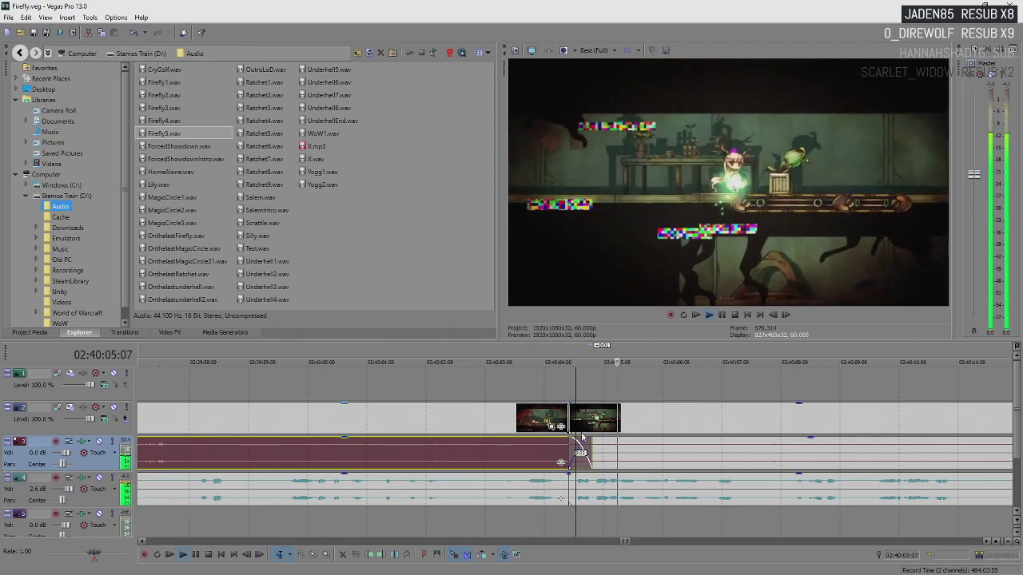
scroll(580, 439, down, 5)
click(677, 456)
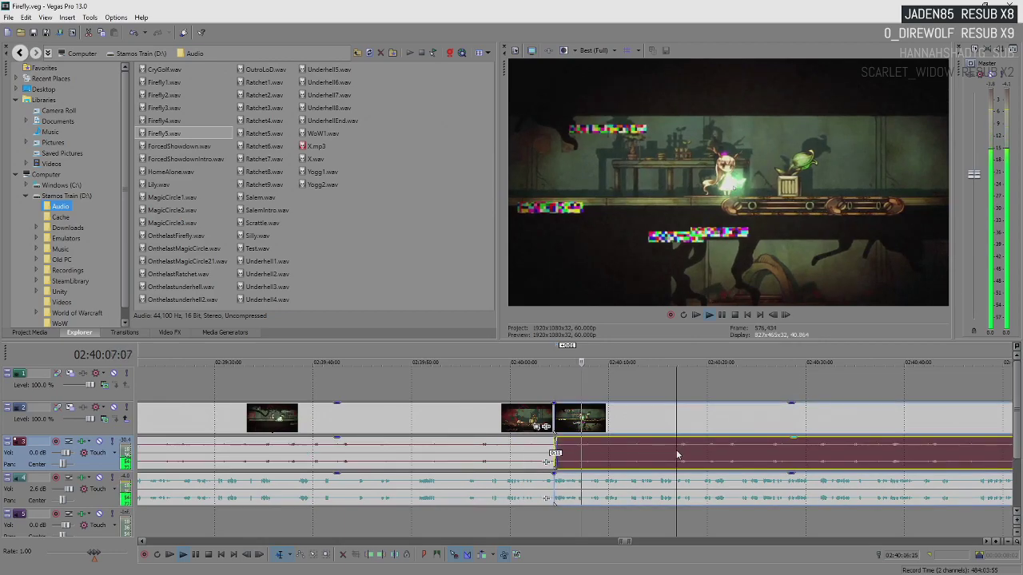
key(Return)
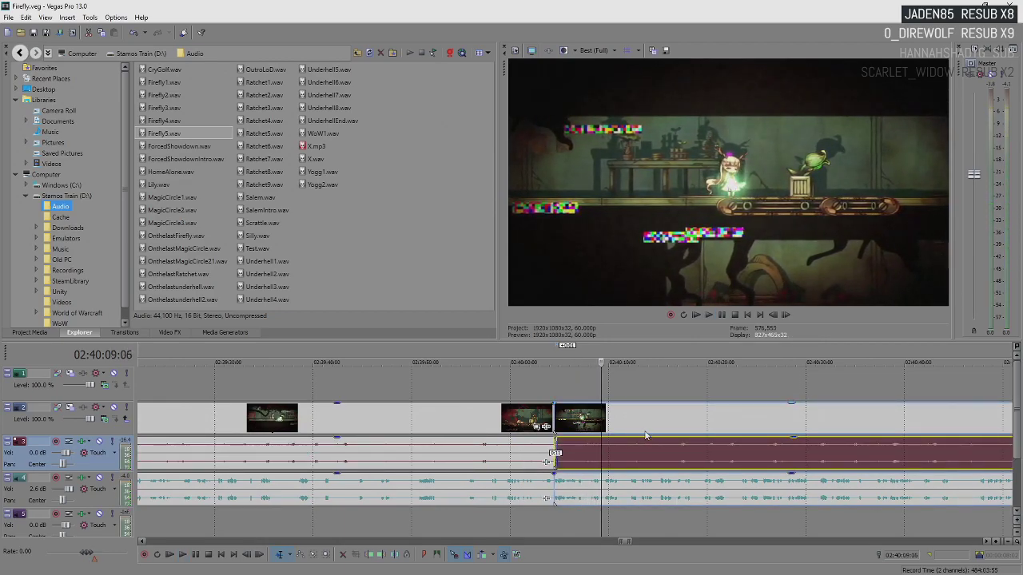
key(Return)
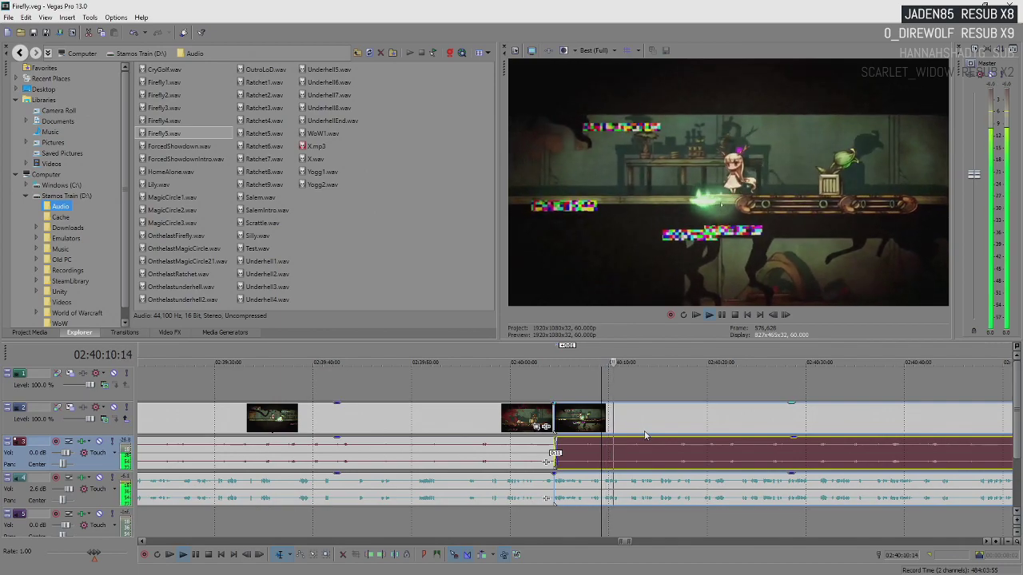
key(Return)
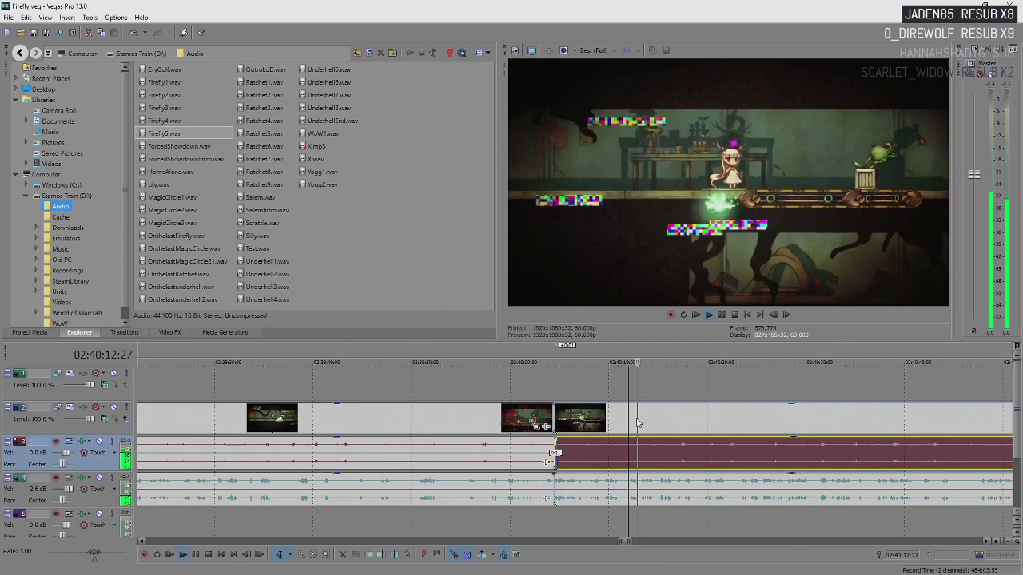
key(Return)
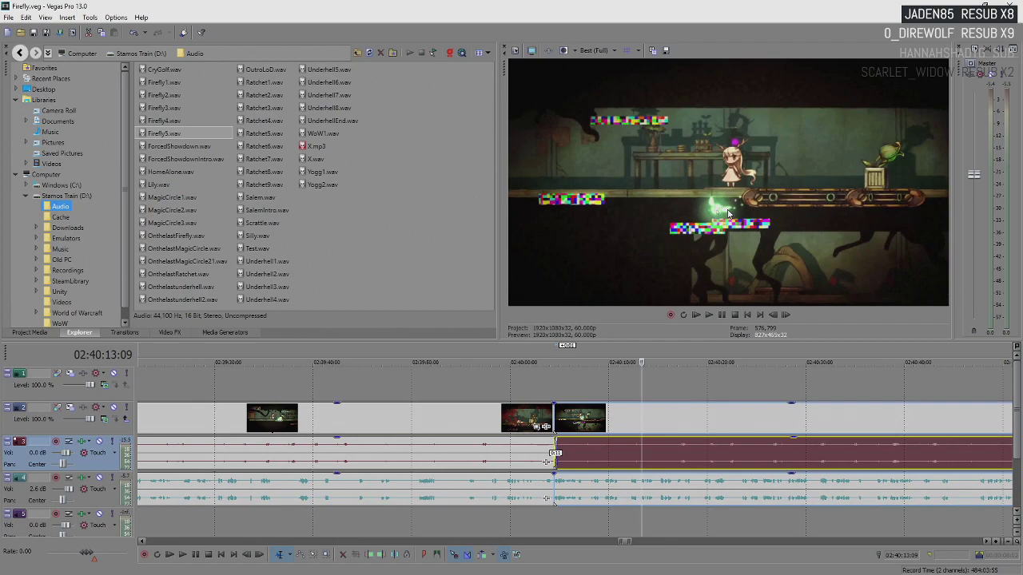
key(space)
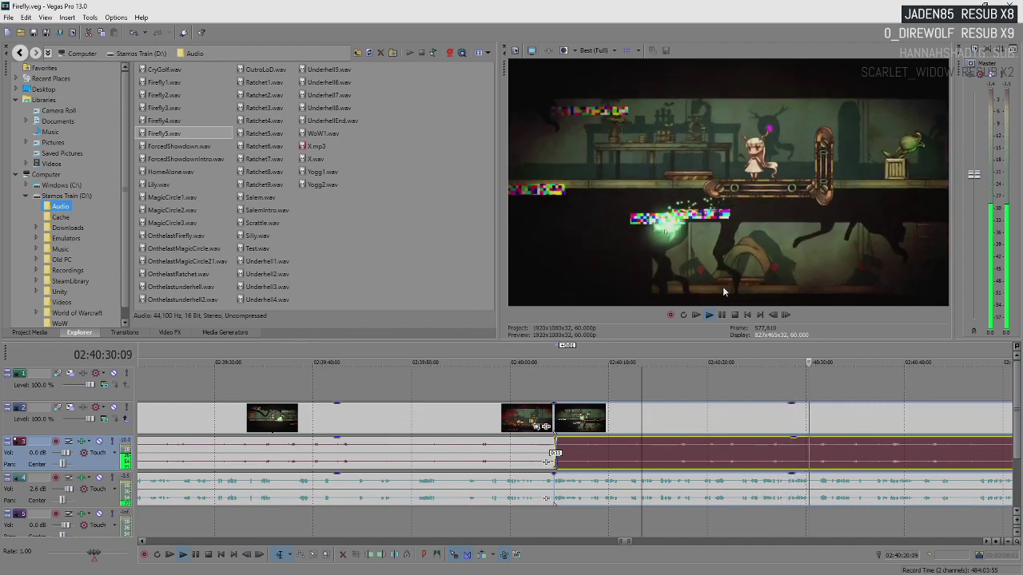
key(Return)
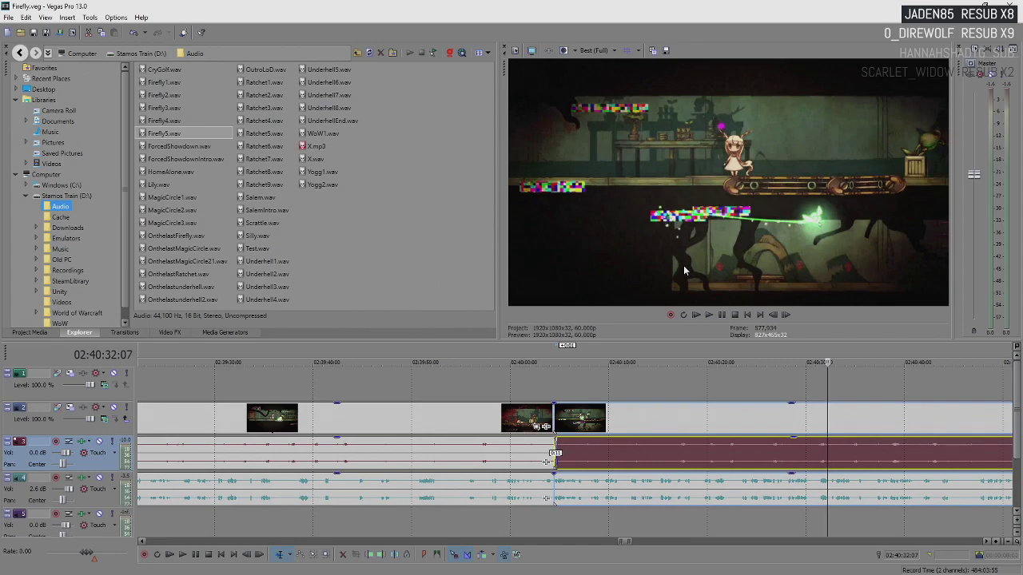
key(space)
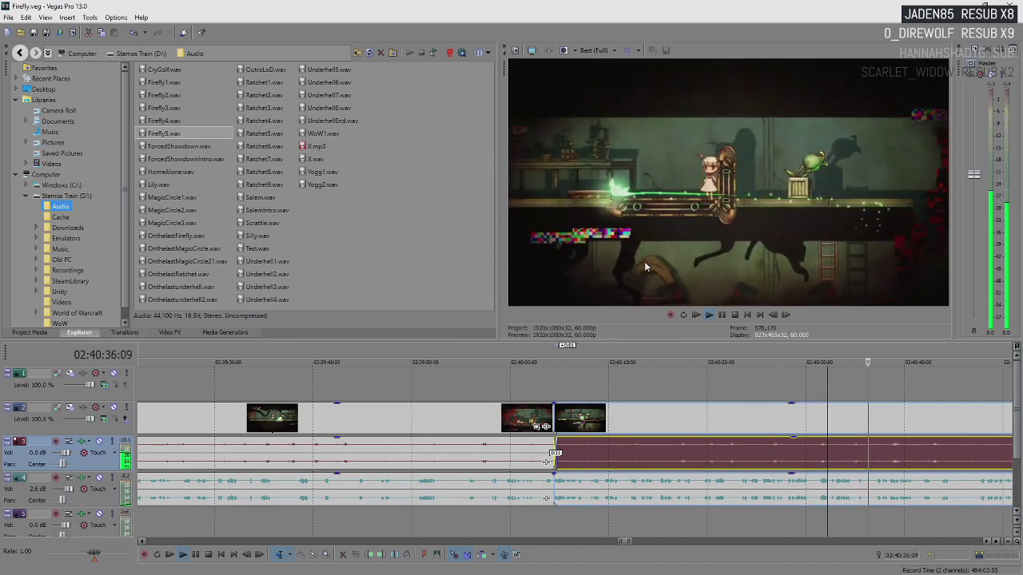
key(Return)
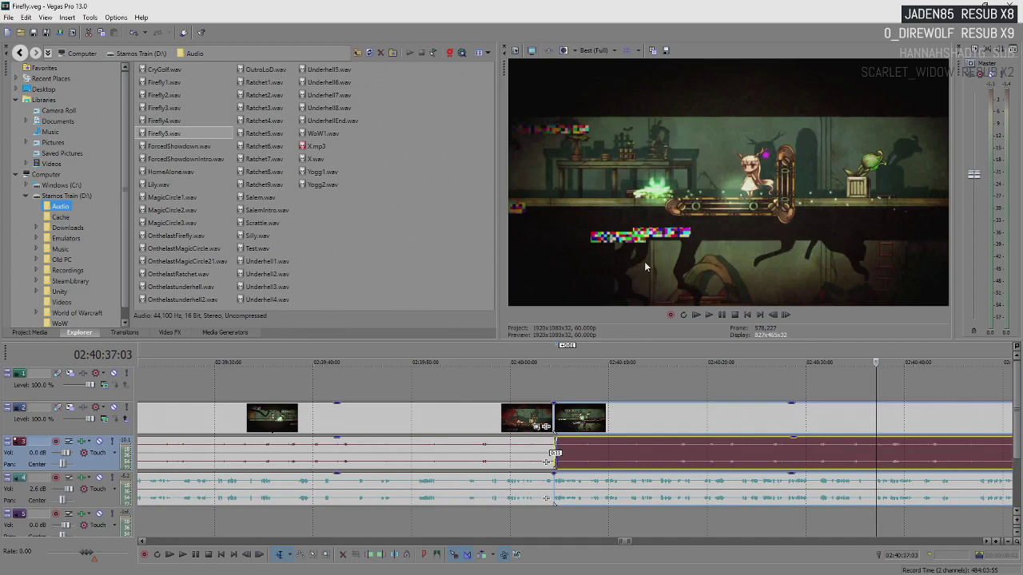
key(space)
scroll(655, 466, down, 3)
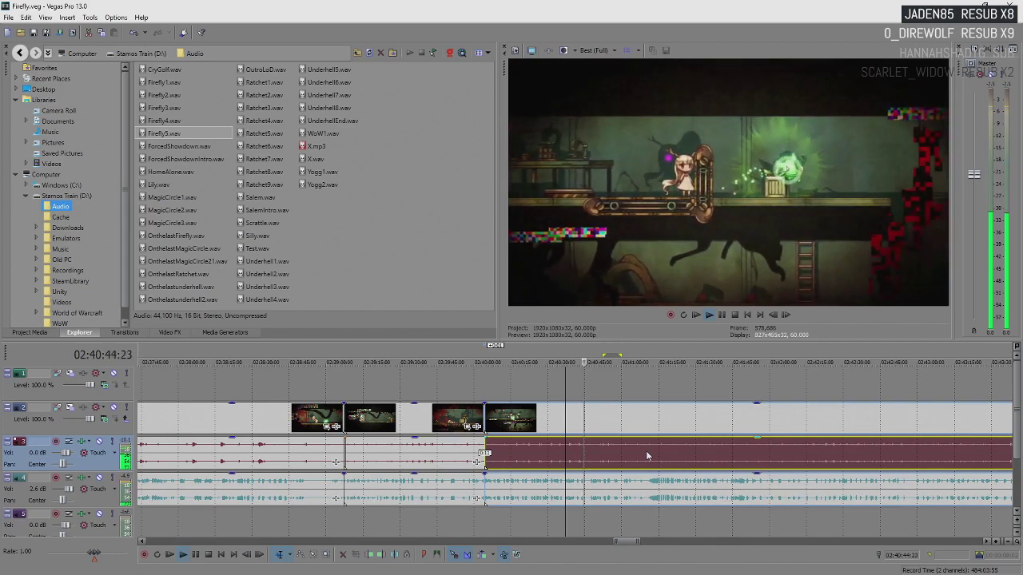
key(space)
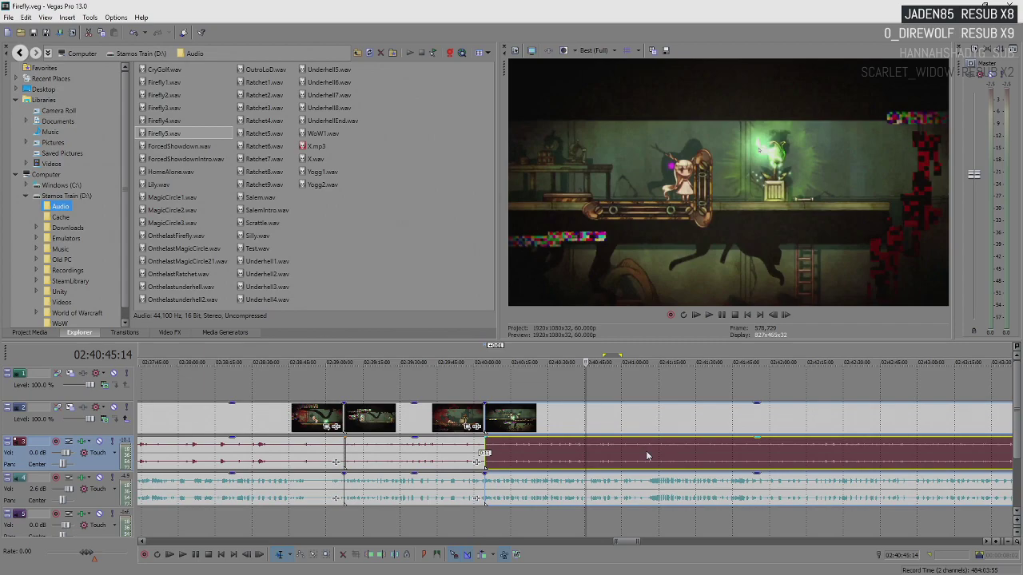
key(space)
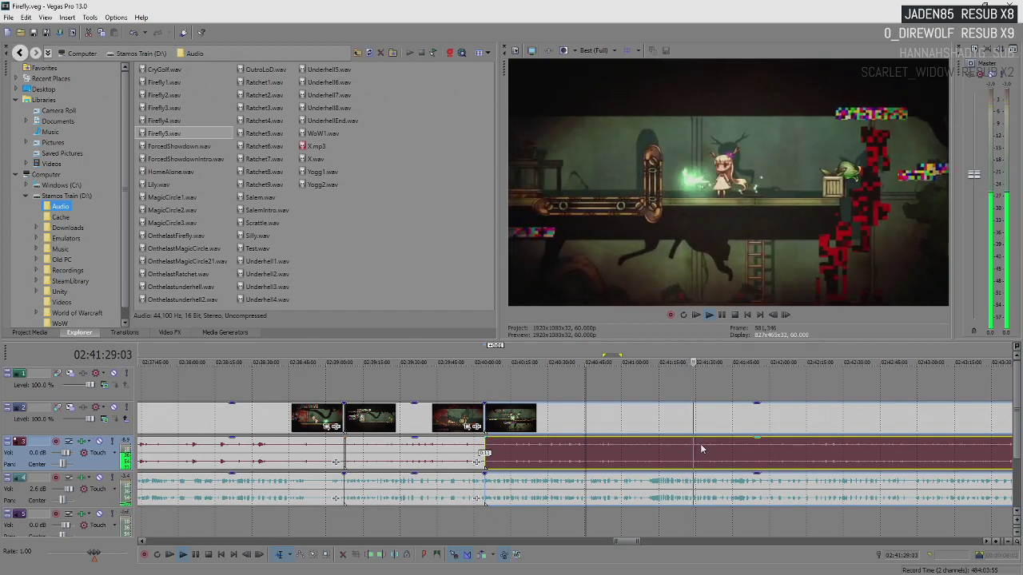
key(Return)
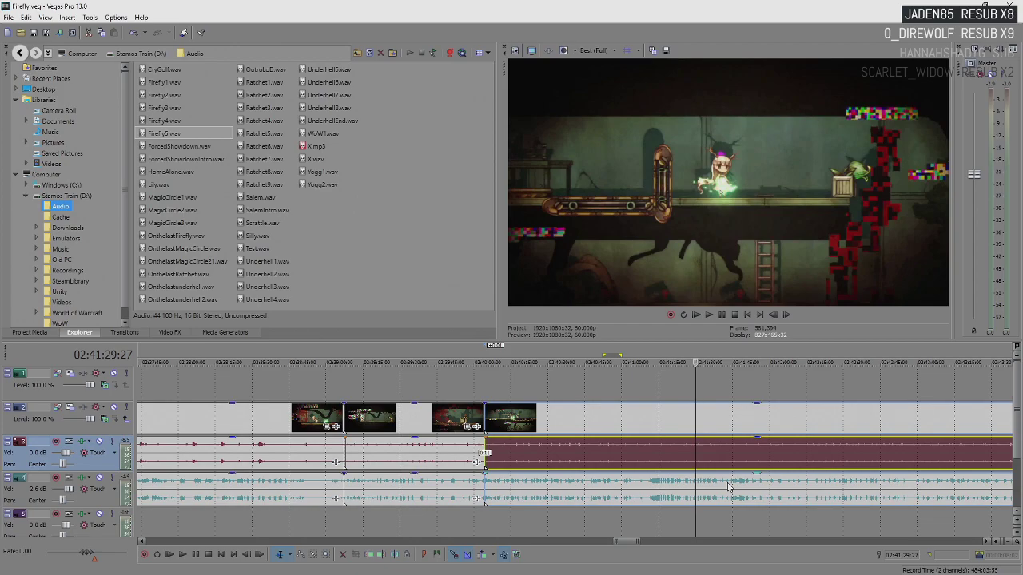
scroll(725, 484, up, 5)
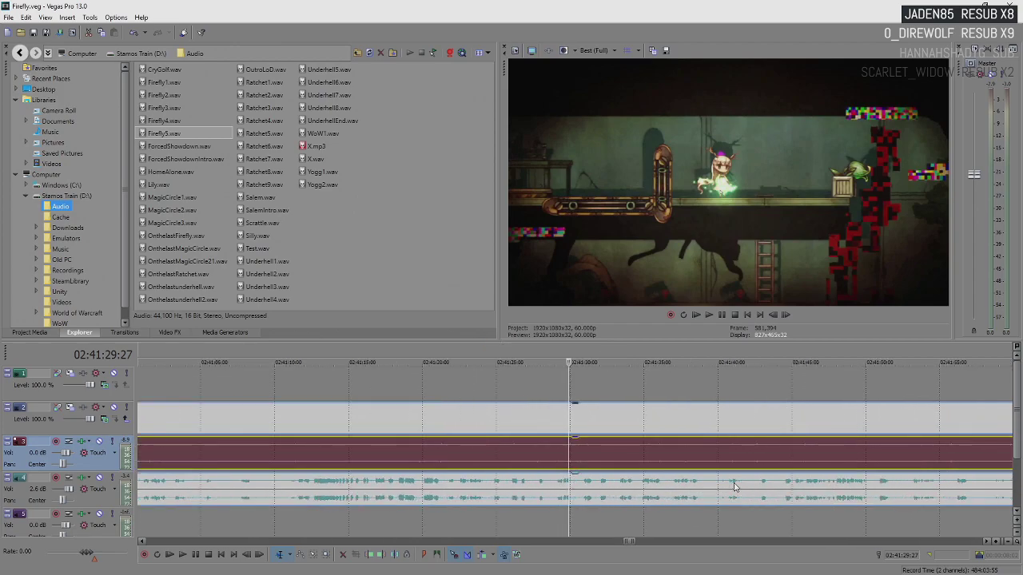
scroll(735, 487, up, 2)
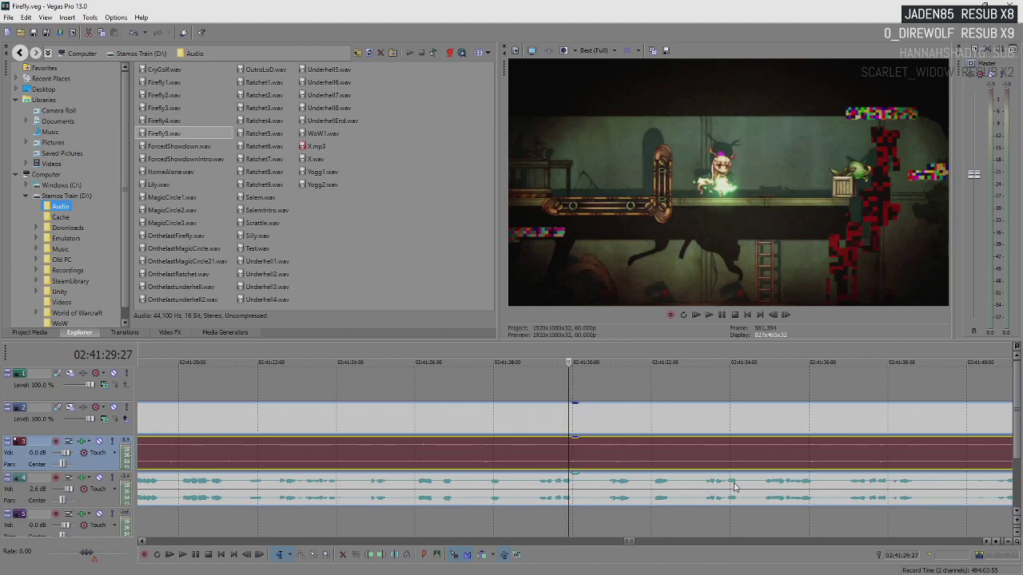
key(space)
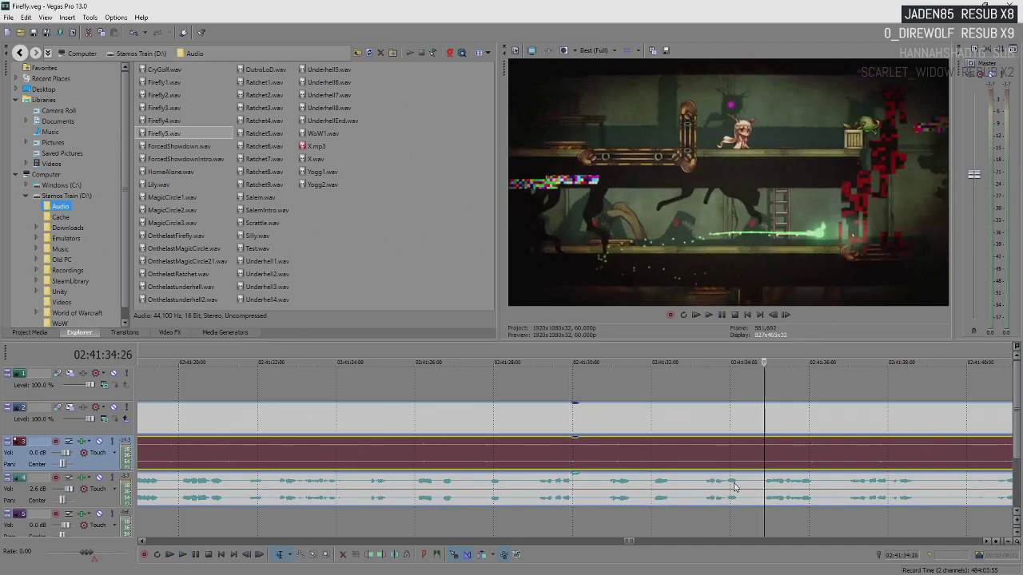
key(space)
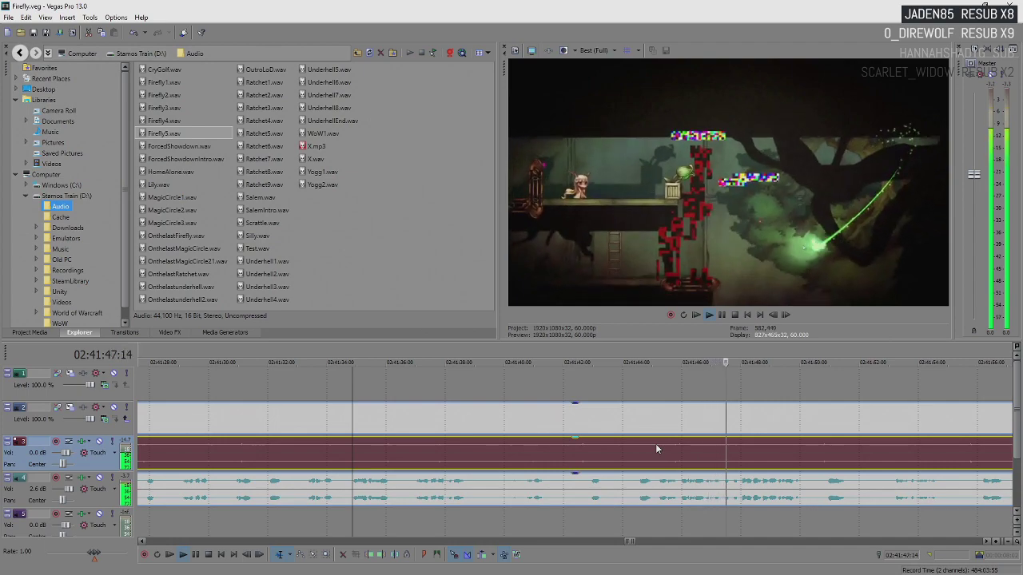
key(Return)
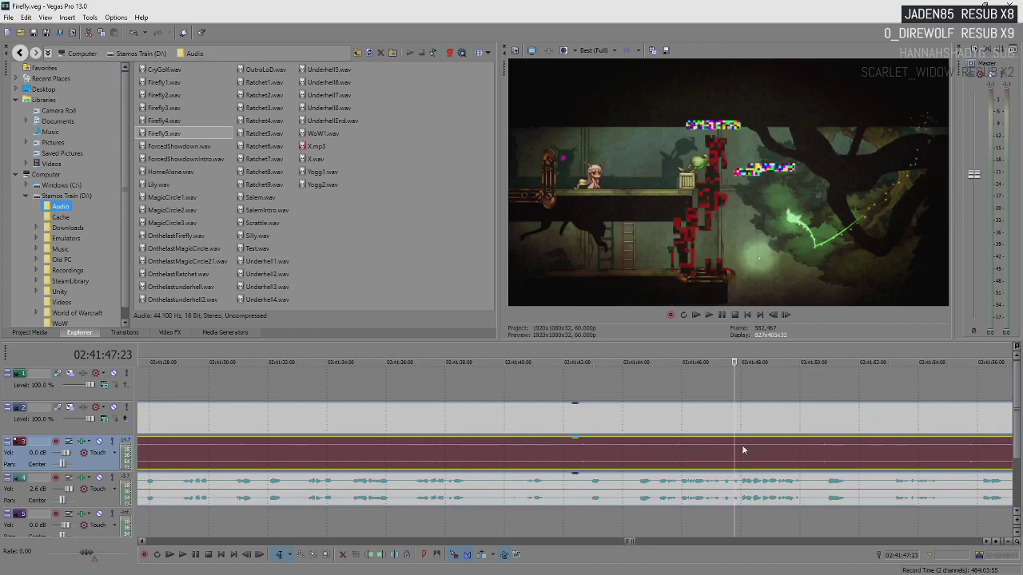
scroll(742, 451, down, 5)
scroll(743, 450, down, 5)
scroll(743, 451, down, 5)
scroll(742, 450, down, 5)
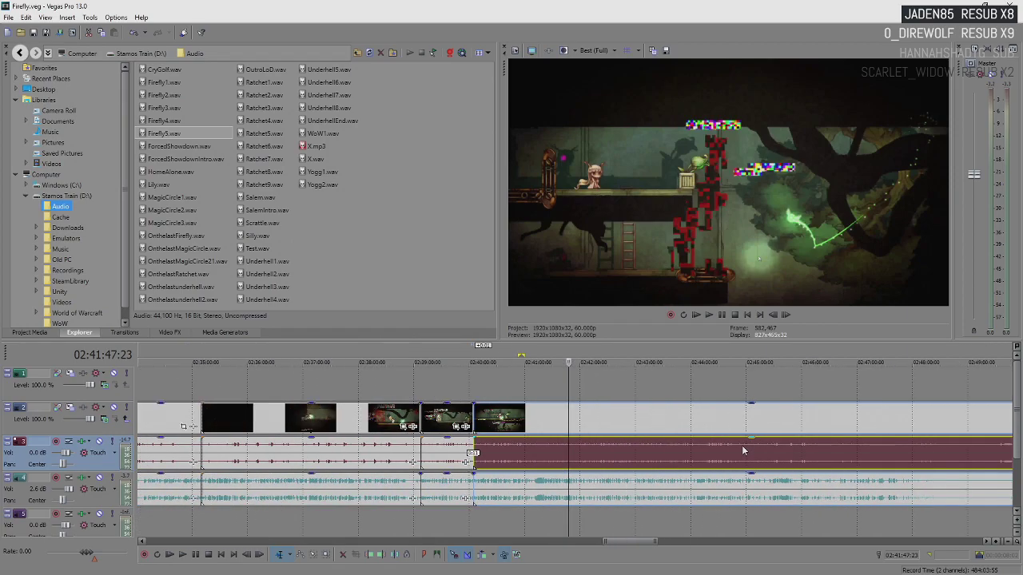
scroll(743, 451, down, 3)
scroll(742, 451, down, 2)
scroll(742, 451, down, 3)
scroll(742, 450, down, 3)
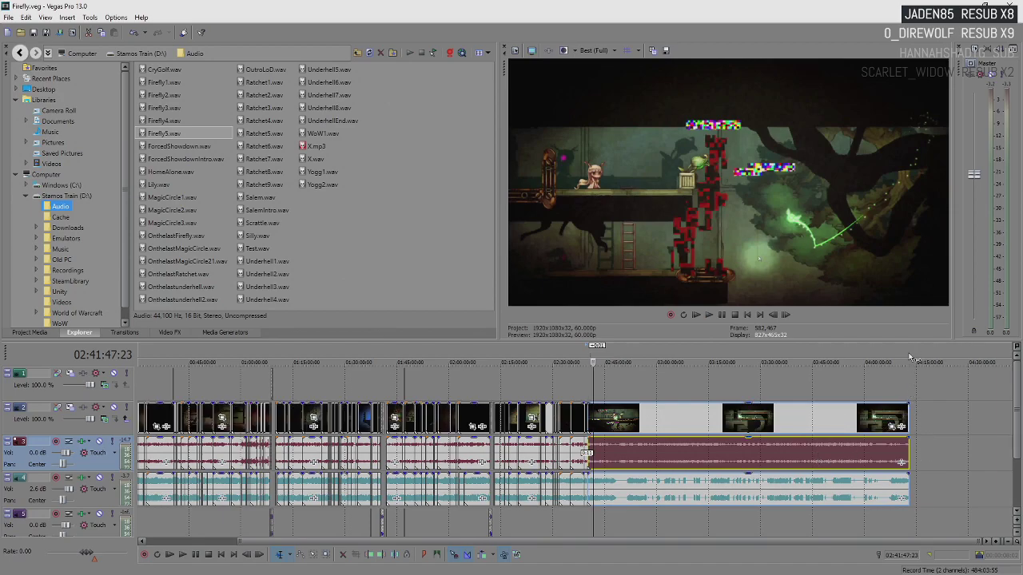
drag(908, 360, 592, 392)
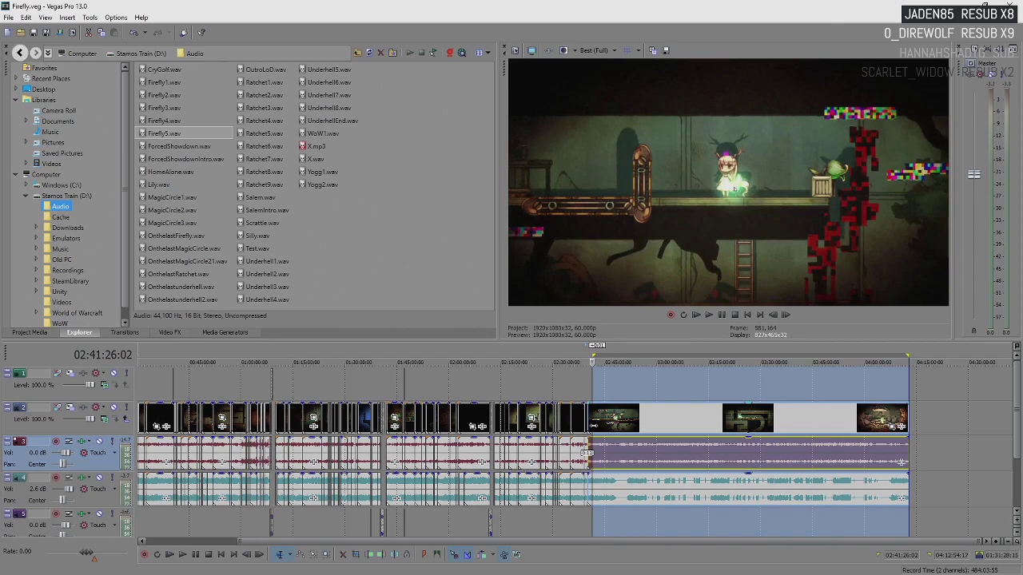
click(594, 429)
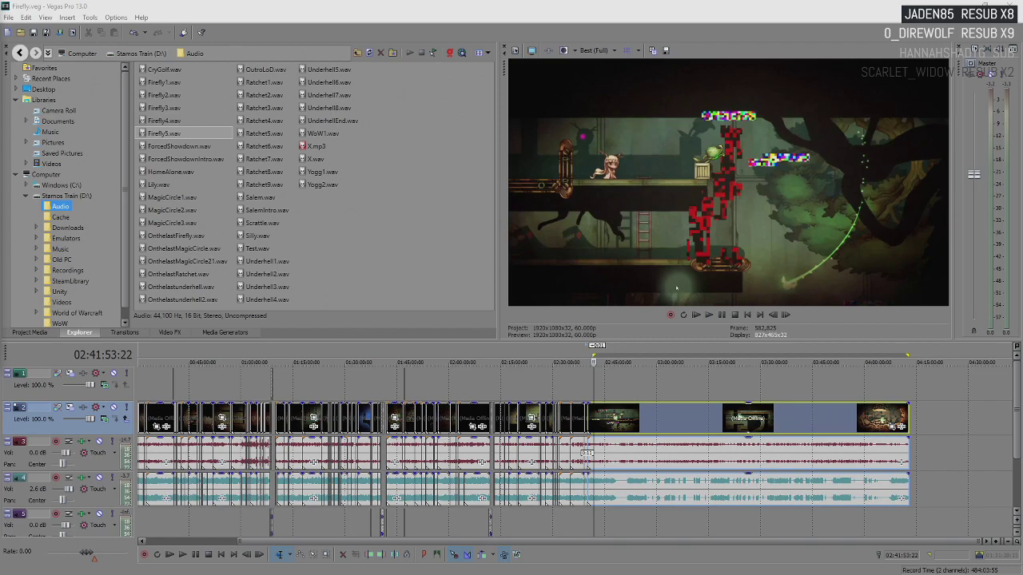
click(592, 433)
scroll(592, 433, up, 3)
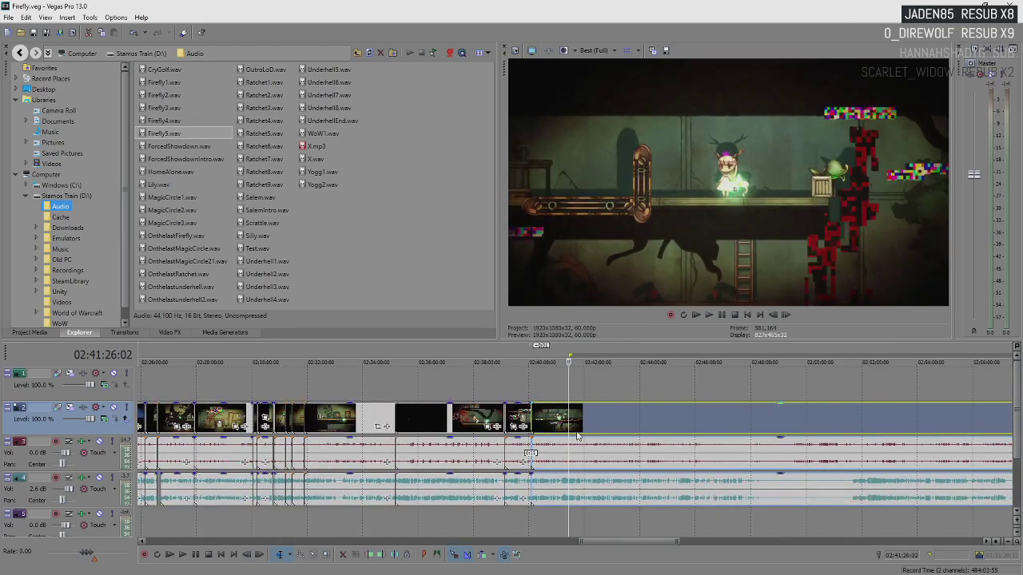
scroll(576, 451, up, 3)
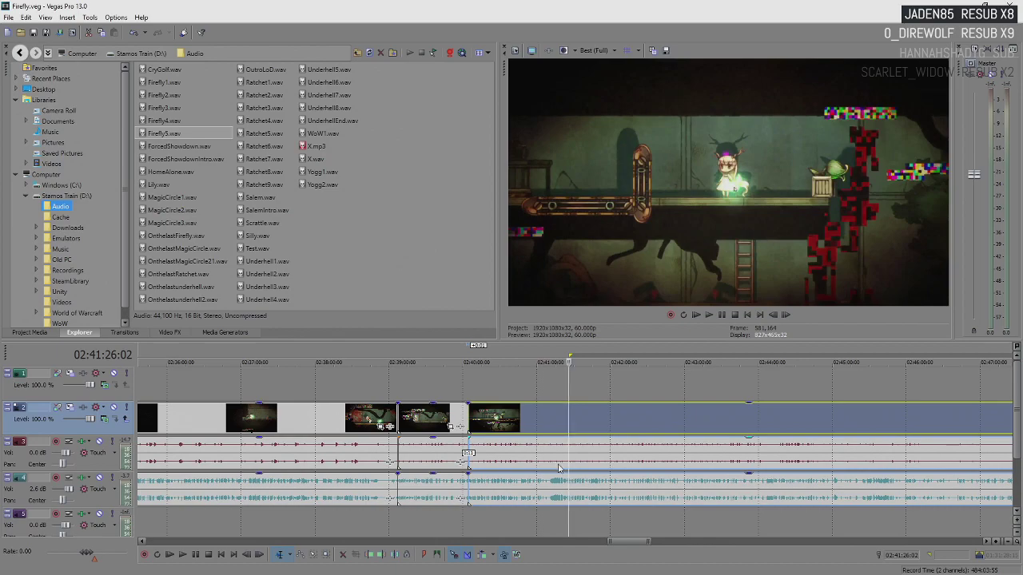
click(558, 469)
scroll(557, 467, up, 3)
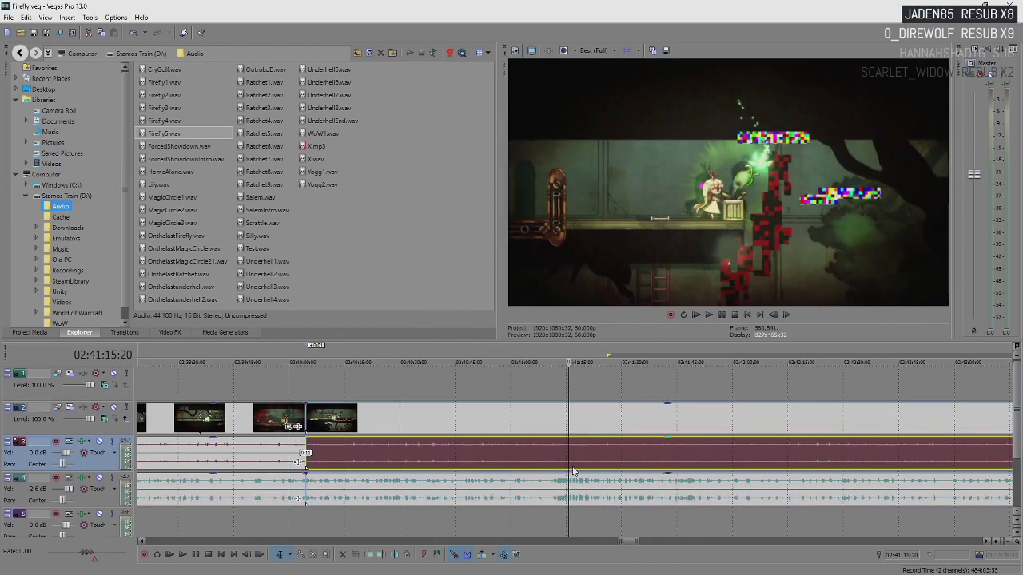
click(569, 470)
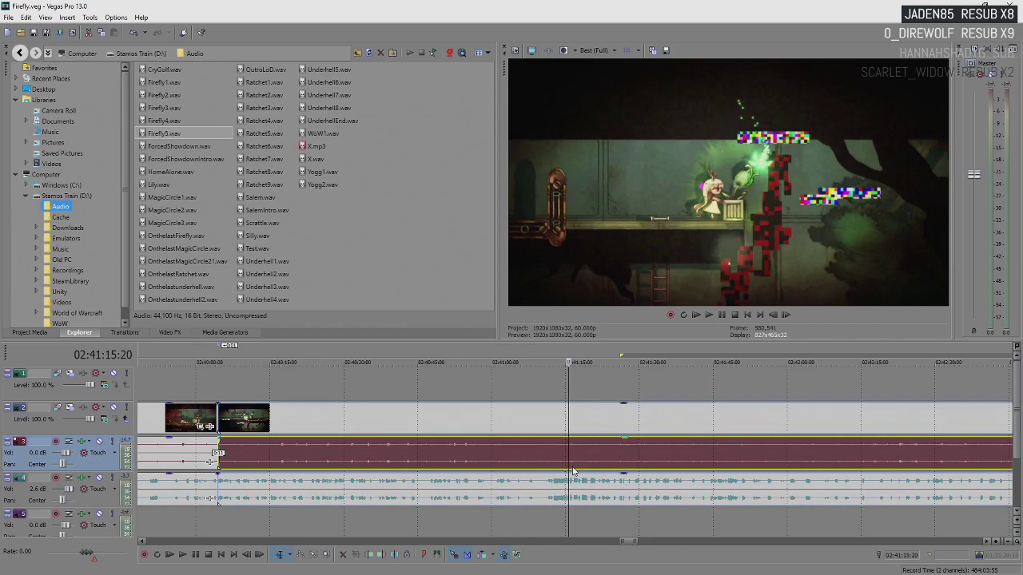
click(562, 467)
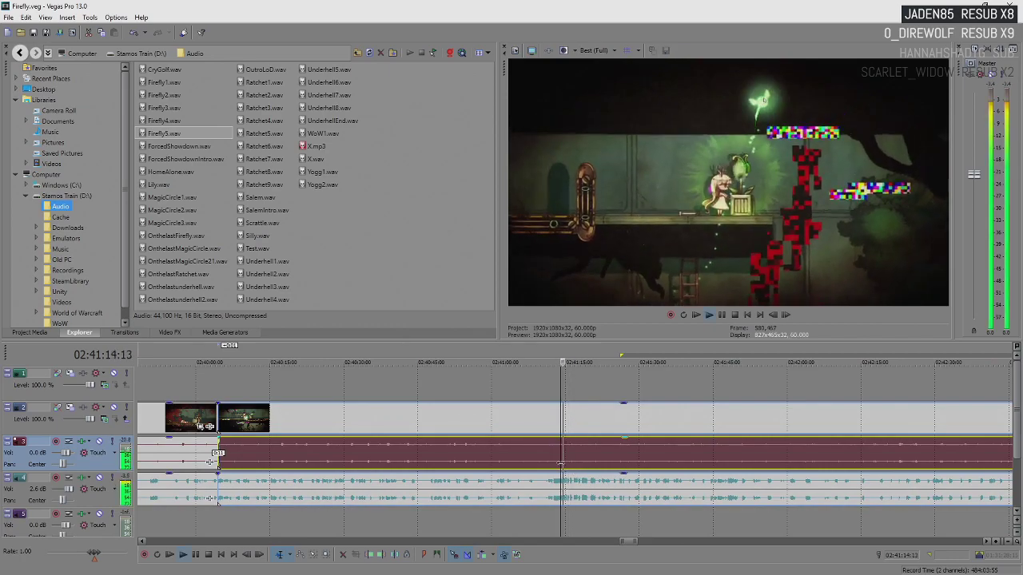
scroll(599, 472, up, 2)
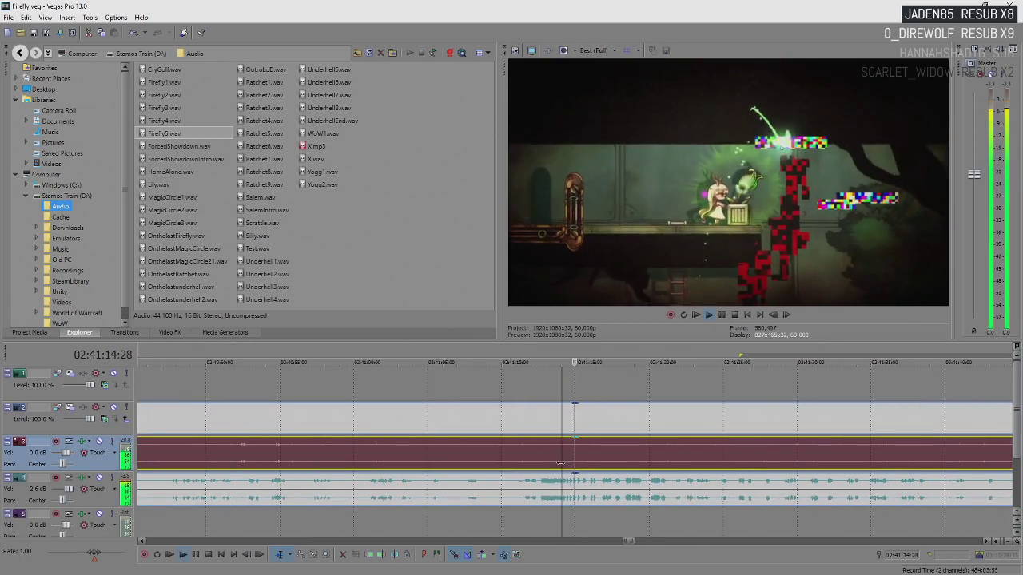
click(651, 461)
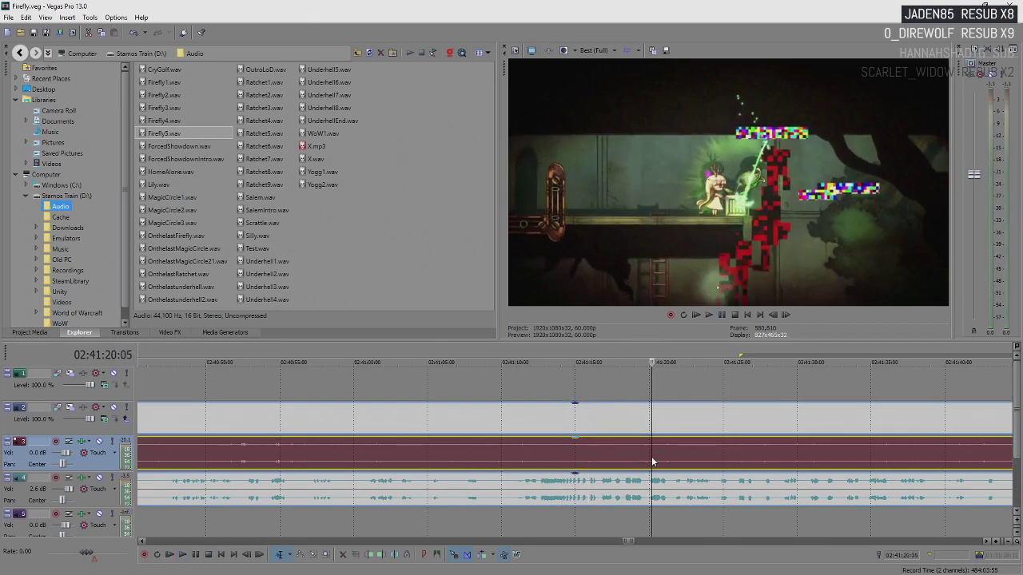
key(space)
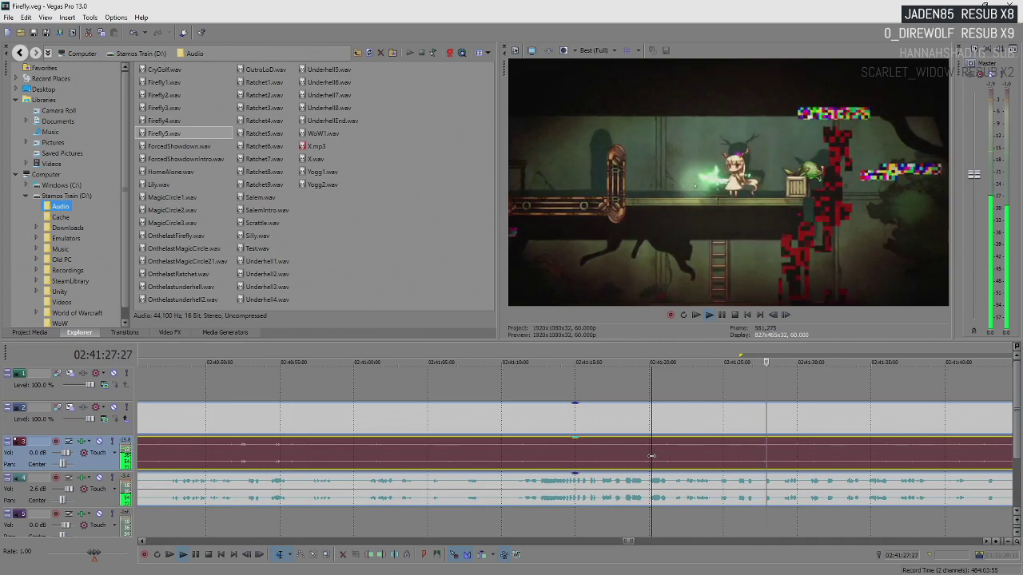
key(Return)
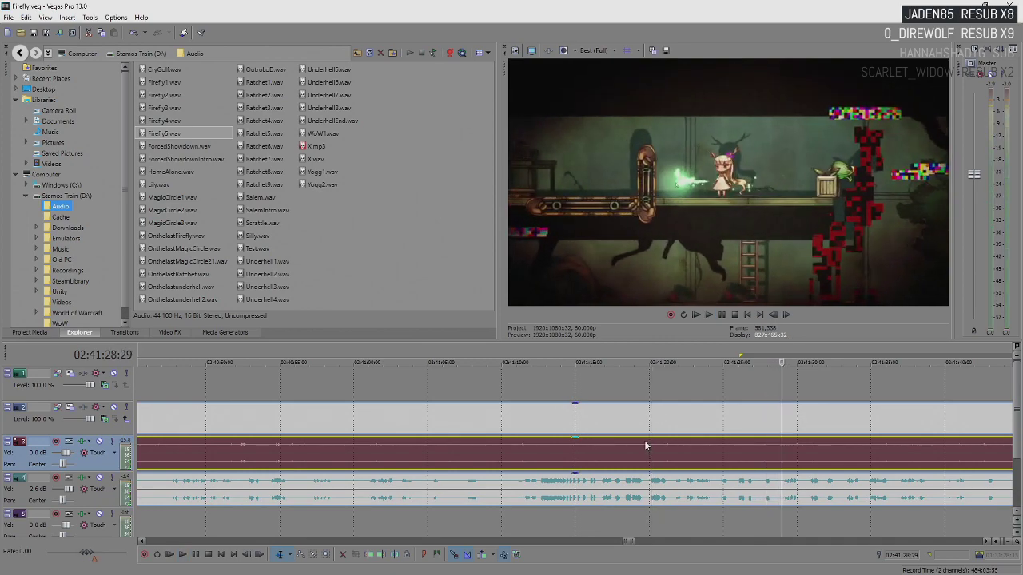
scroll(647, 444, down, 5)
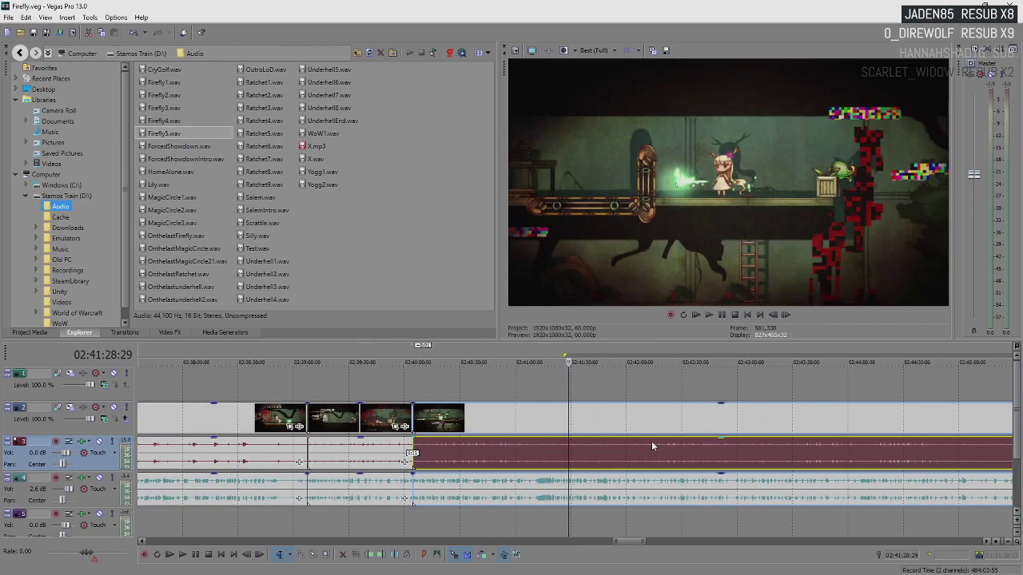
scroll(651, 445, down, 5)
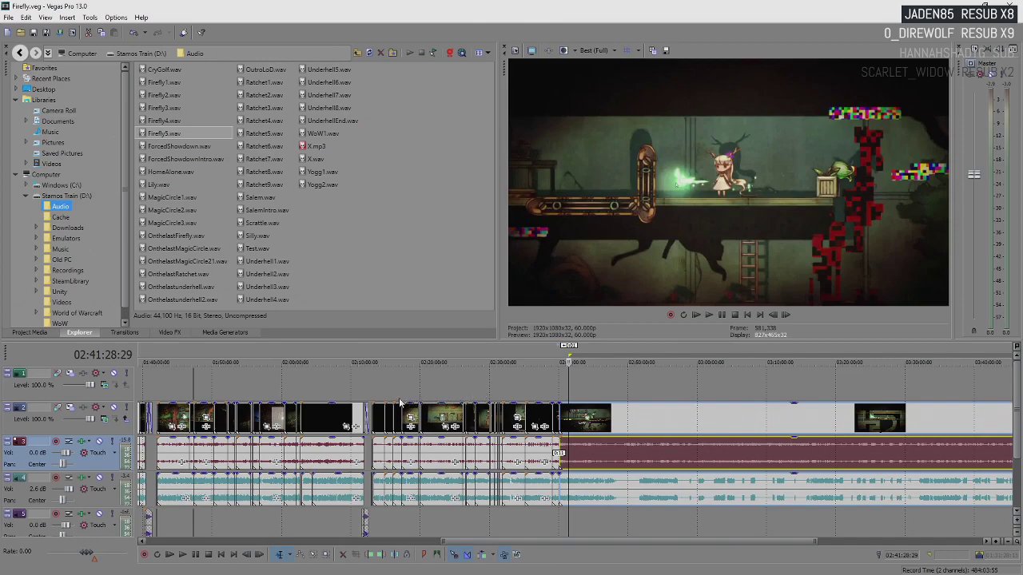
drag(369, 357, 569, 385)
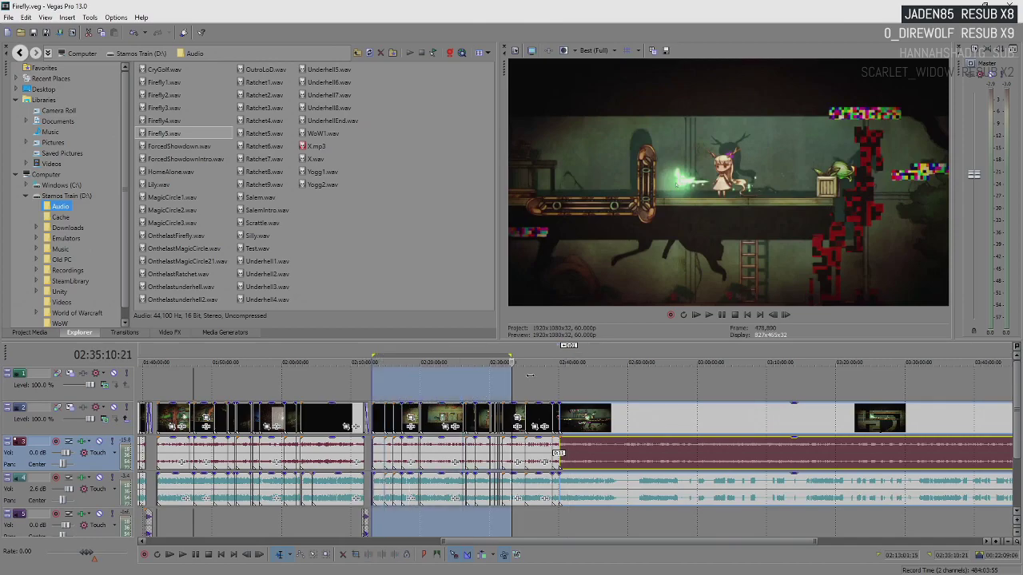
click(569, 397)
scroll(564, 424, up, 10)
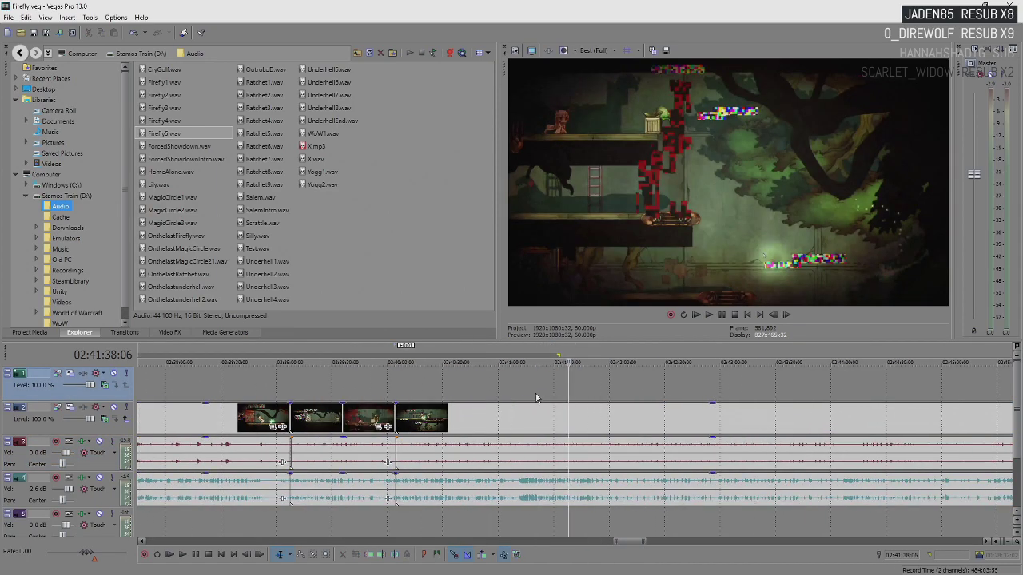
scroll(561, 434, down, 10)
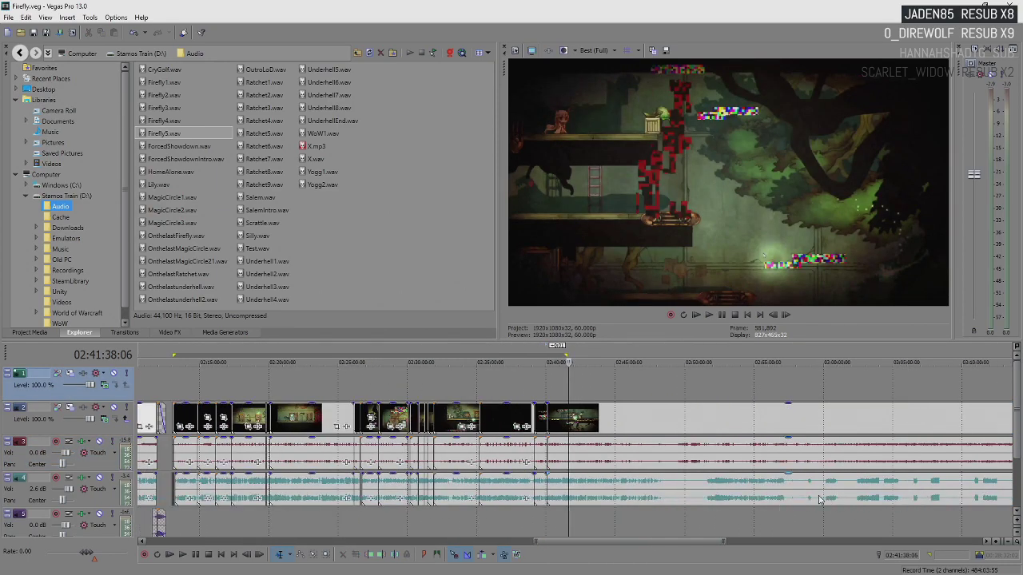
scroll(819, 499, down, 1)
scroll(818, 498, down, 1)
scroll(815, 498, down, 1)
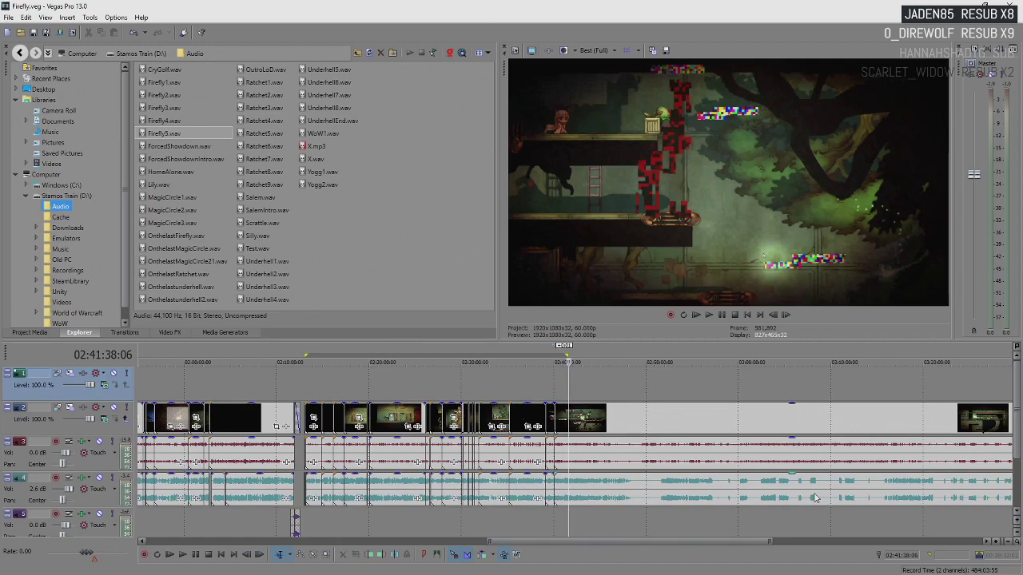
scroll(815, 498, up, 5)
scroll(807, 495, up, 3)
key(space)
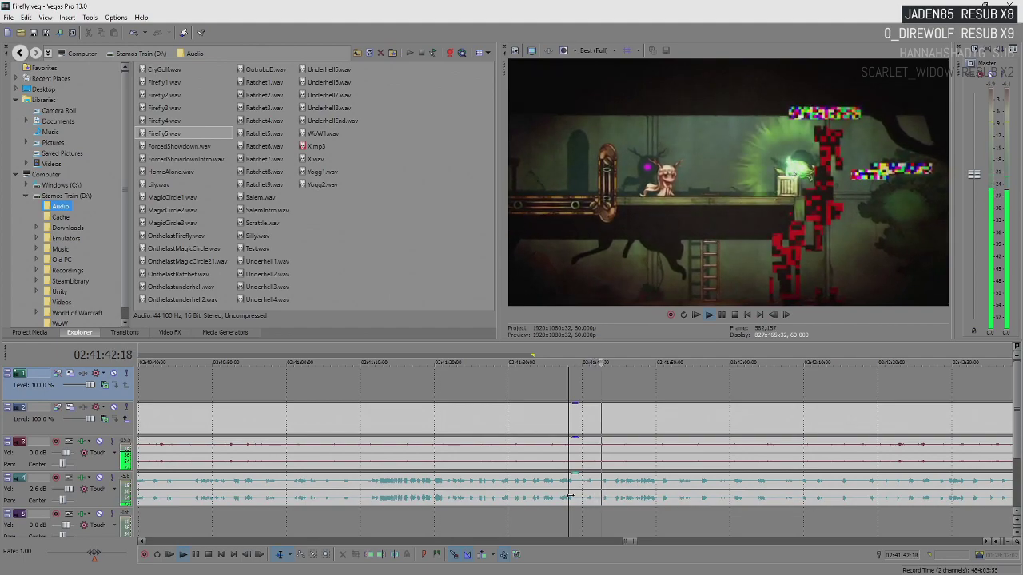
key(space)
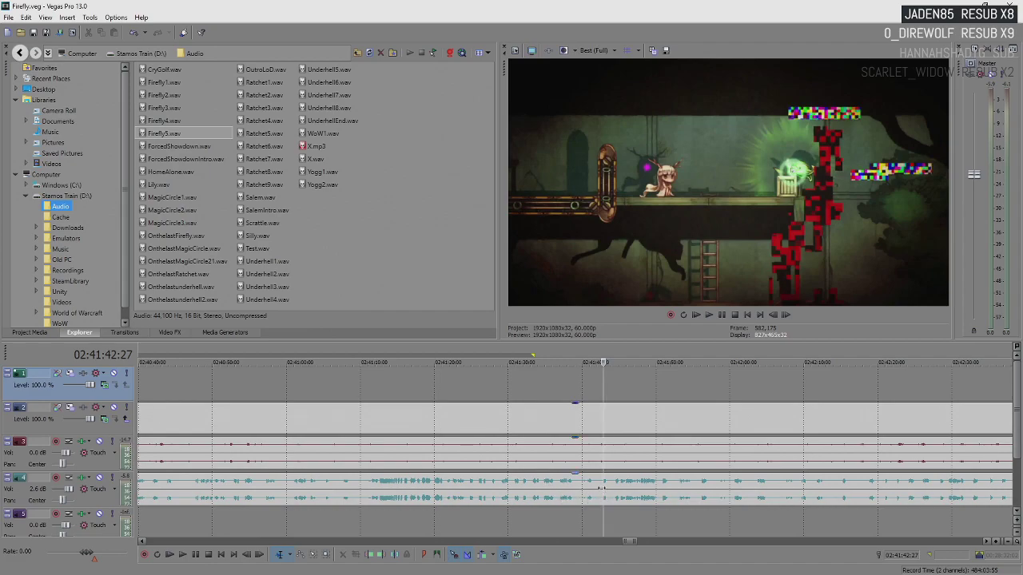
click(600, 485)
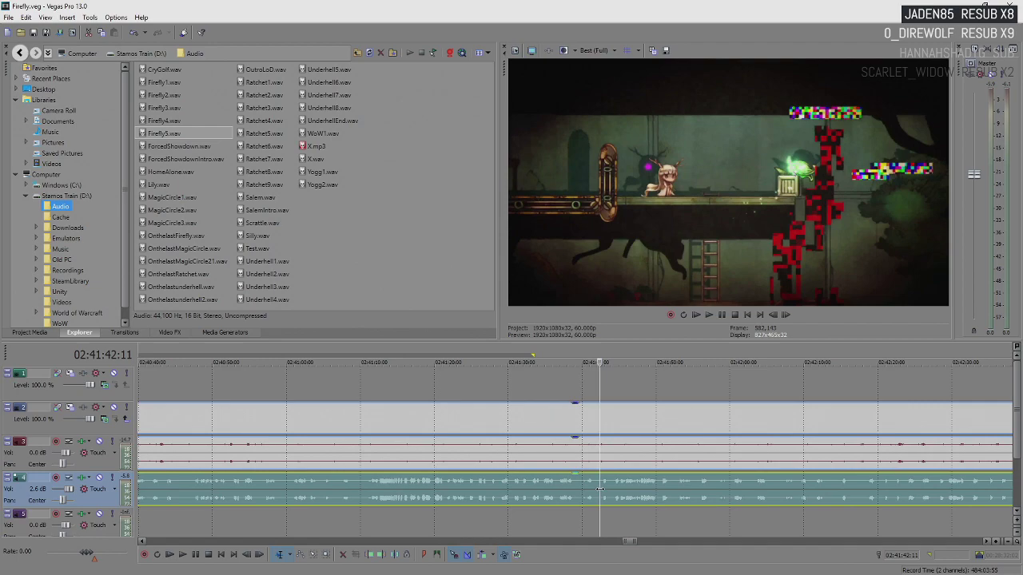
key(space)
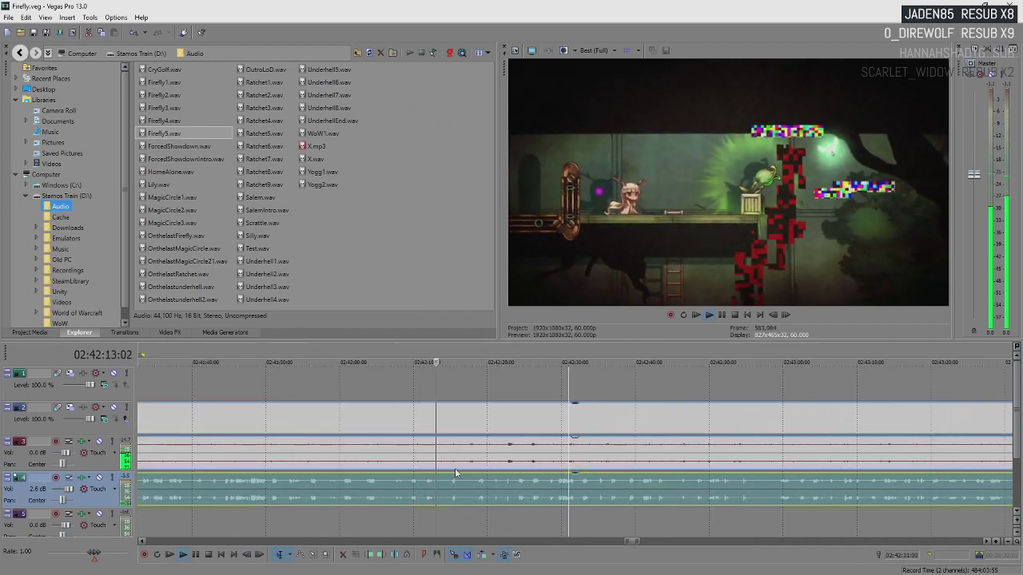
key(space)
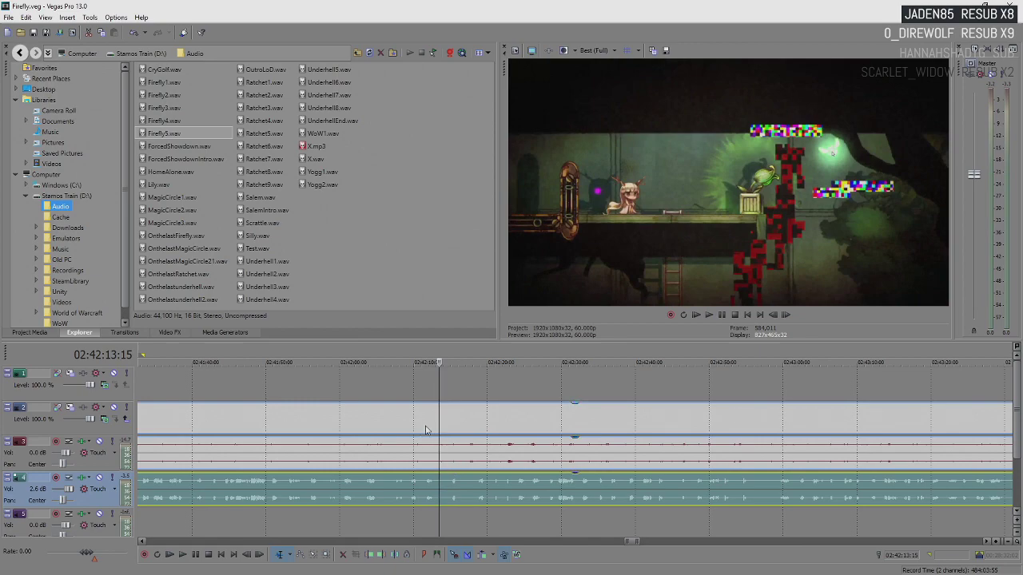
- Split all events at 02:42:12:22 and push the later footage right to open a gap
click(426, 430)
key(s)
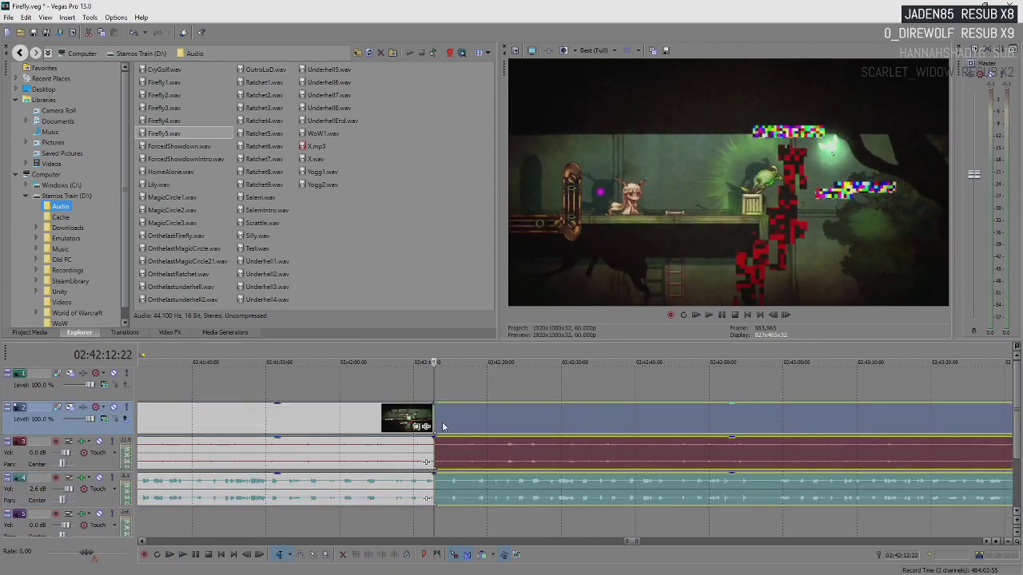
click(506, 455)
drag(477, 453, 523, 453)
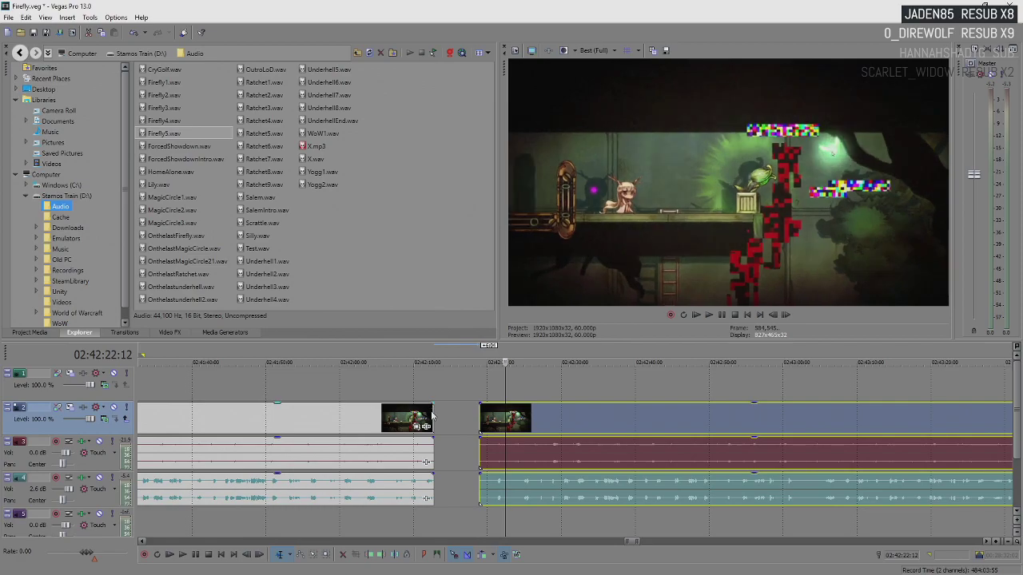
click(436, 416)
- Insert a MoretoCome text title reading I'LL SAVE YOU SOME TROUBLE into the gap
right_click(440, 412)
click(472, 406)
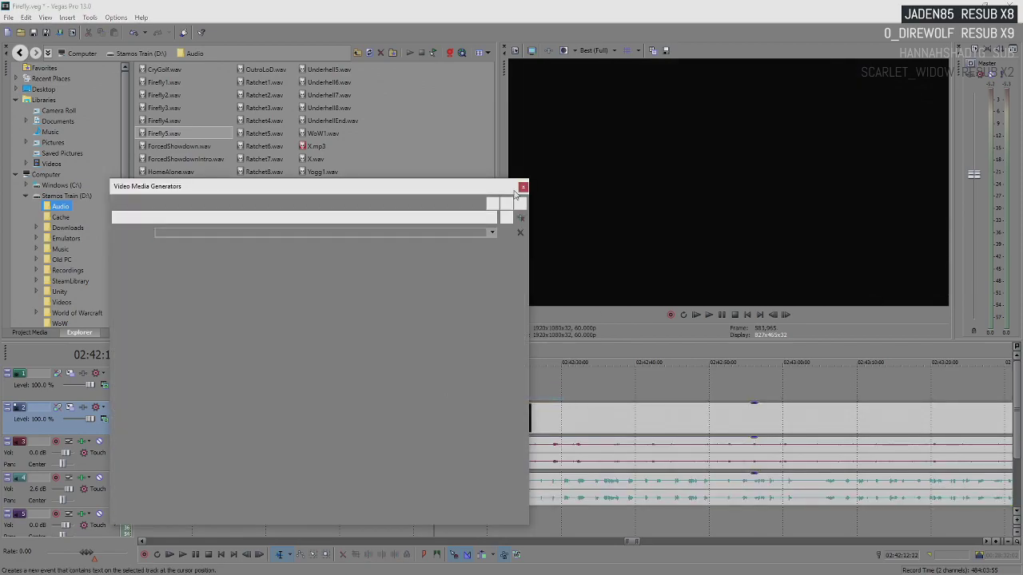
click(492, 231)
click(251, 421)
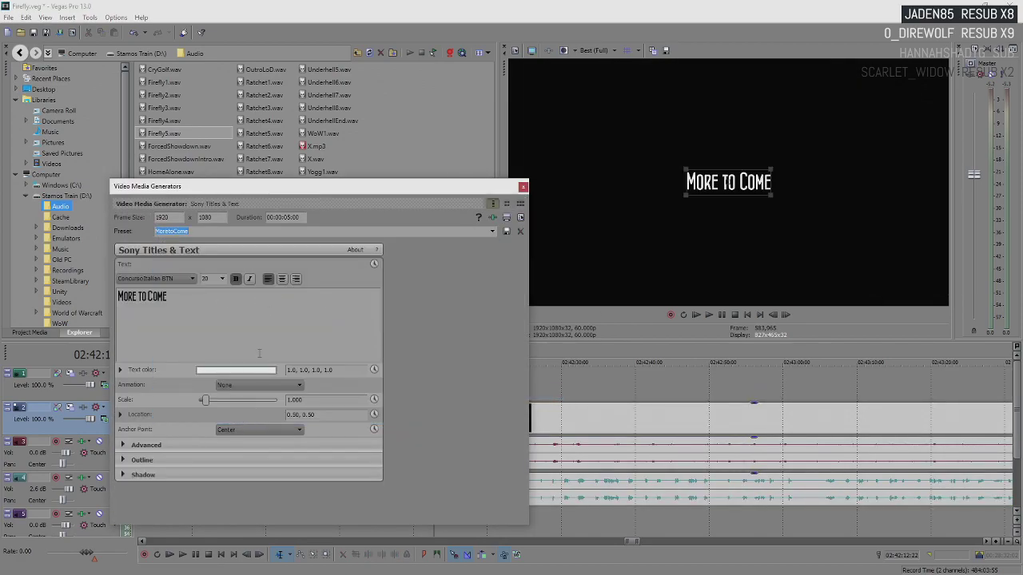
key(ctrl+a)
key(BackSpace)
text(I'LL SAVE YO)
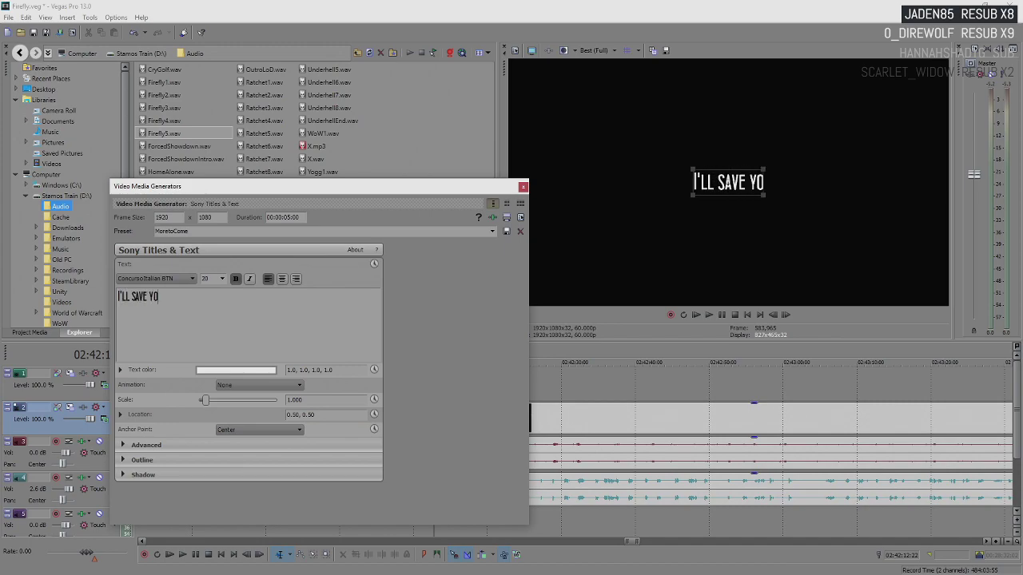
text(U SOME TROUBLE)
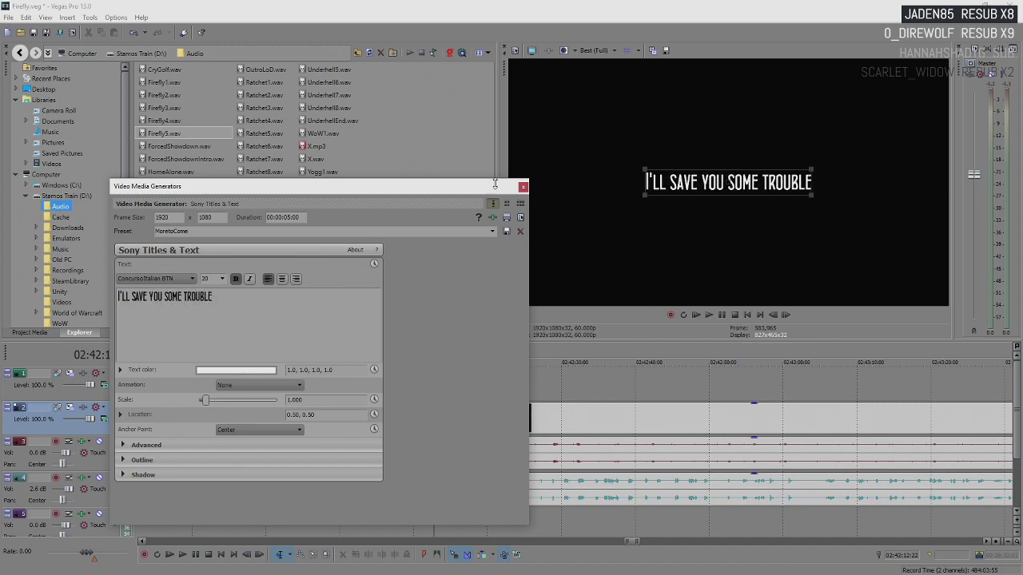
click(522, 187)
click(468, 416)
scroll(719, 448, up, 3)
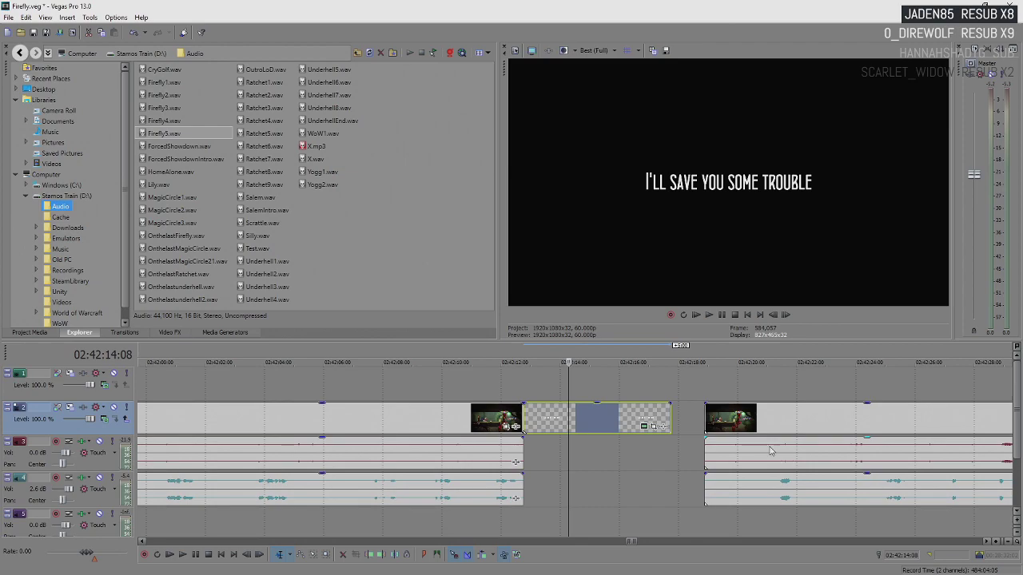
- Shorten the title card, play through it, and save the project
drag(673, 416, 542, 416)
click(478, 416)
key(space)
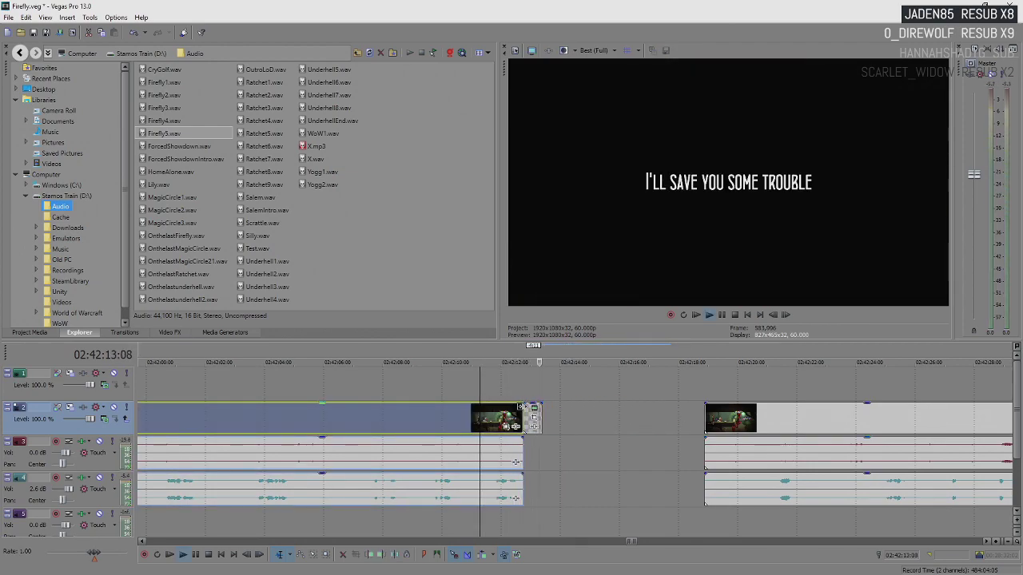
key(ctrl+s)
- Slide the later gameplay footage back until it sits right after the title card
click(719, 441)
scroll(602, 402, down, 3)
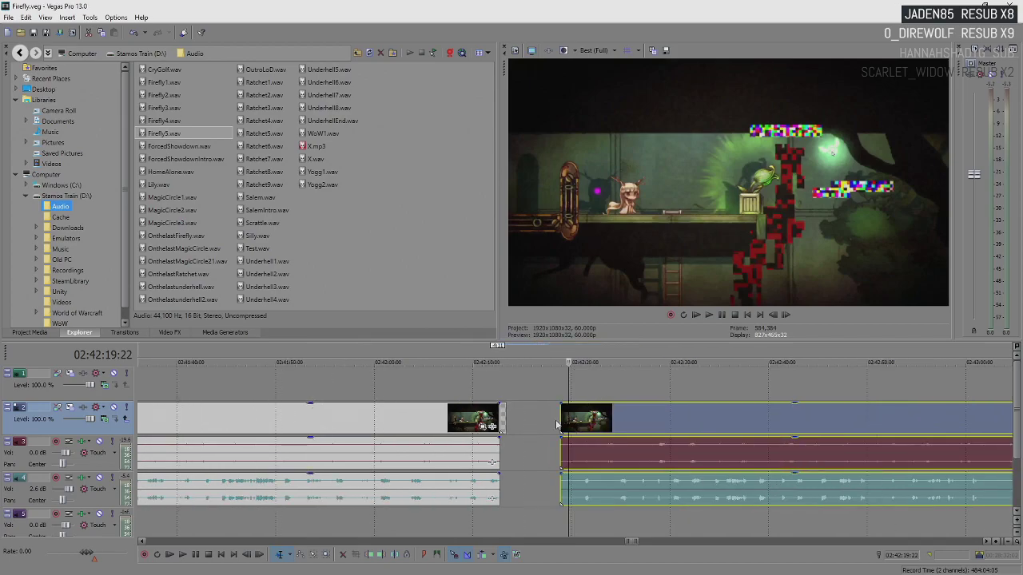
drag(557, 424, 840, 439)
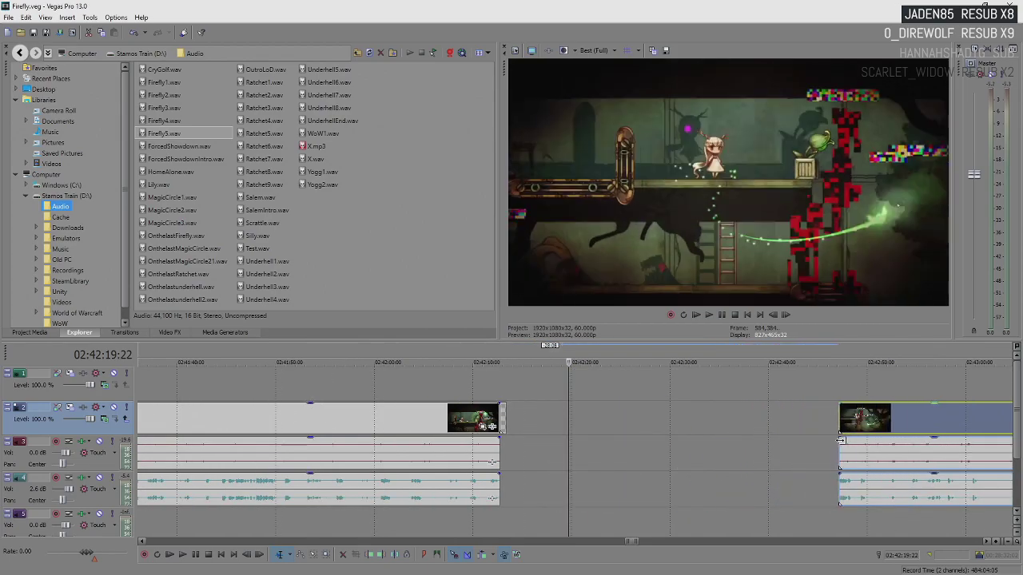
scroll(840, 440, down, 2)
mouse_move(839, 439)
mouse_down()
mouse_move(688, 424)
mouse_move(505, 436)
mouse_up()
scroll(688, 423, up, 3)
key(space)
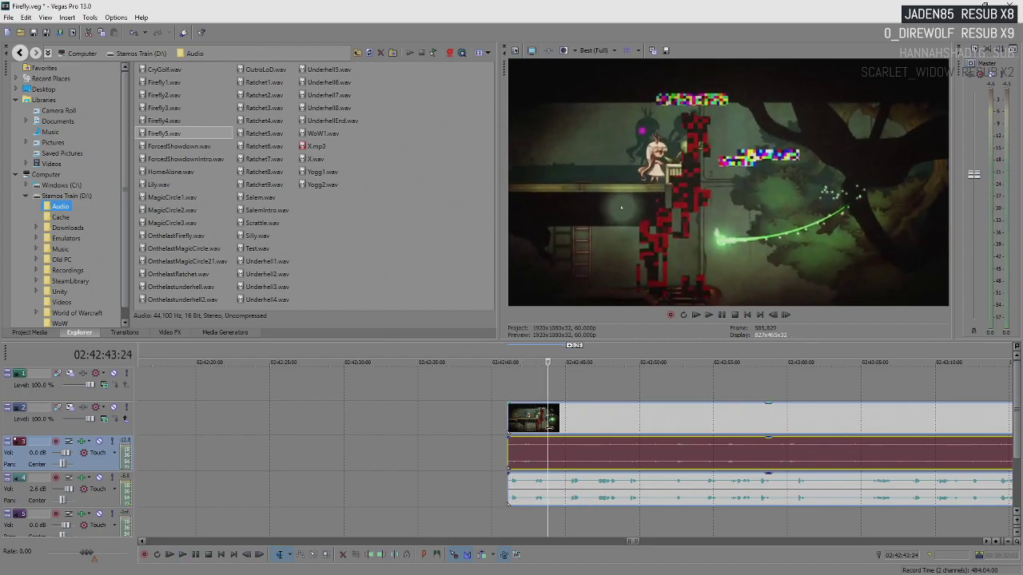
key(space)
scroll(558, 443, down, 5)
mouse_move(601, 417)
mouse_down()
mouse_move(549, 416)
mouse_move(583, 416)
mouse_up()
scroll(549, 416, up, 5)
scroll(347, 445, down, 4)
scroll(461, 414, up, 5)
click(495, 417)
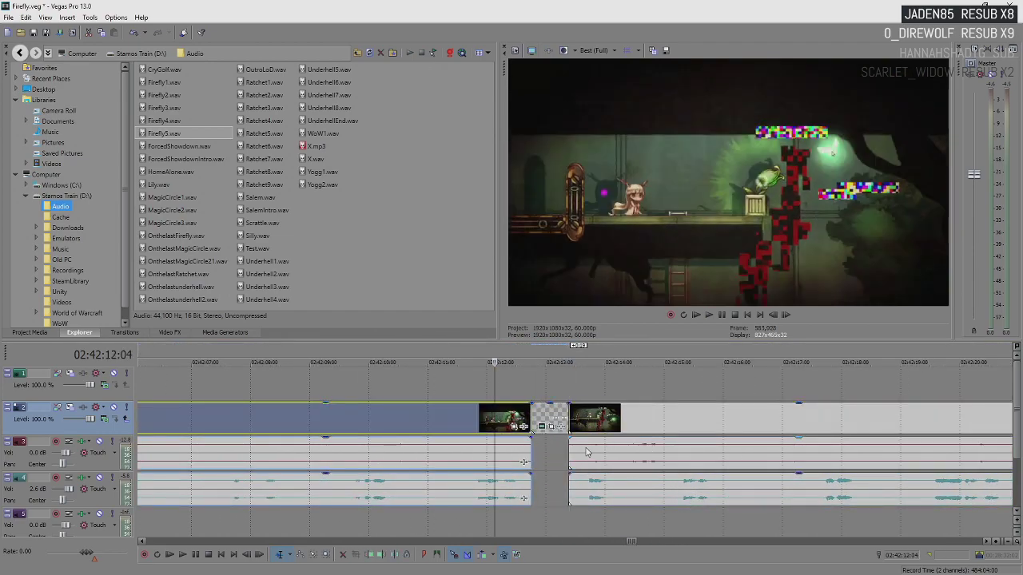
- Select the track-3 audio after the title card and preview its fade-in
click(570, 448)
key(space)
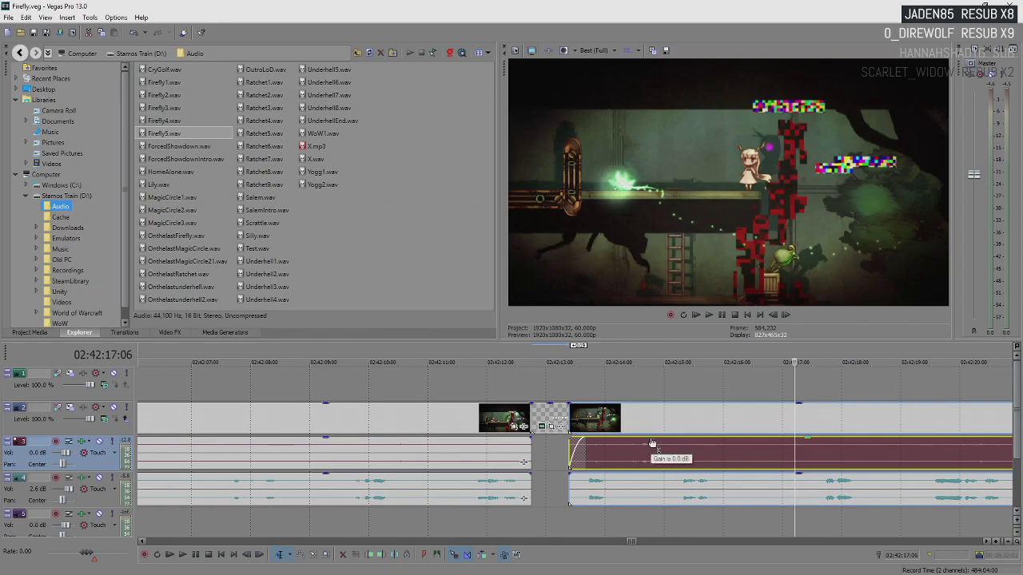
key(space)
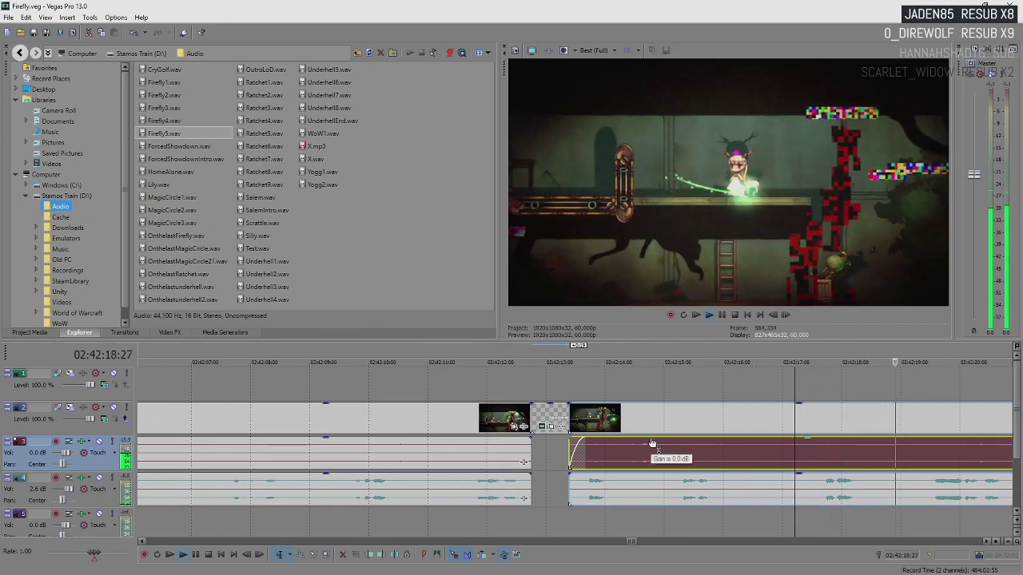
key(Return)
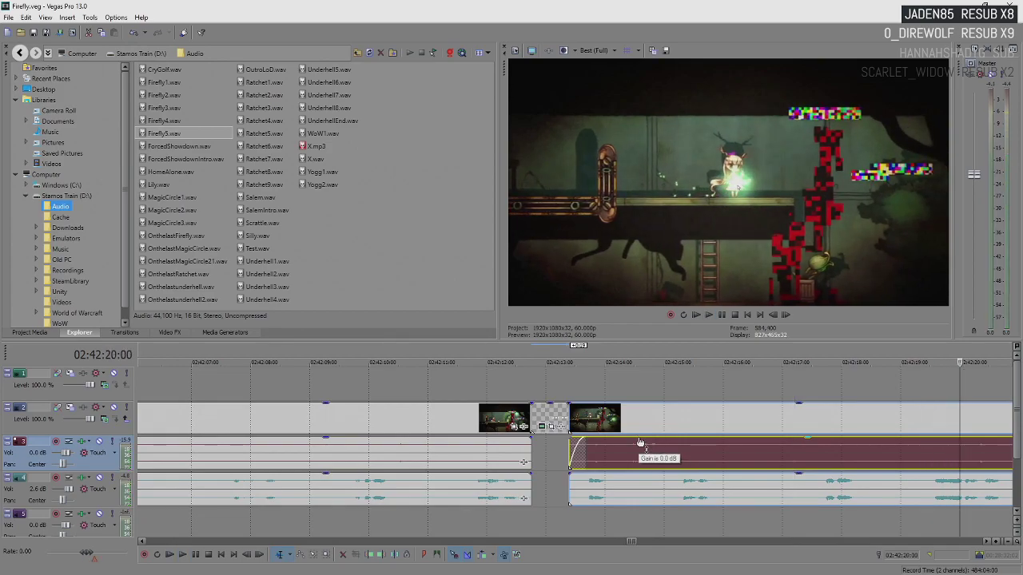
scroll(639, 443, down, 3)
scroll(639, 442, down, 2)
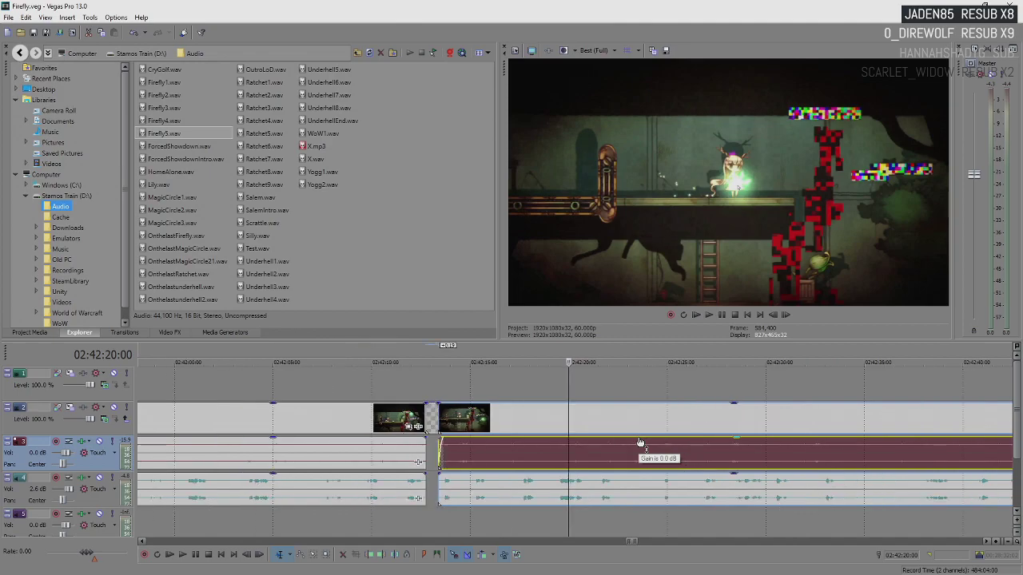
click(569, 489)
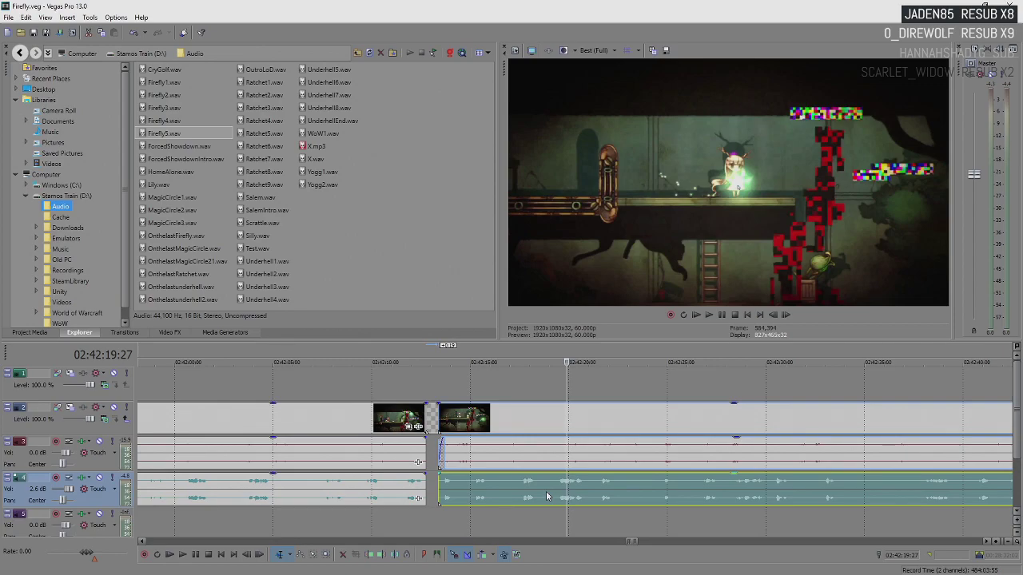
key(space)
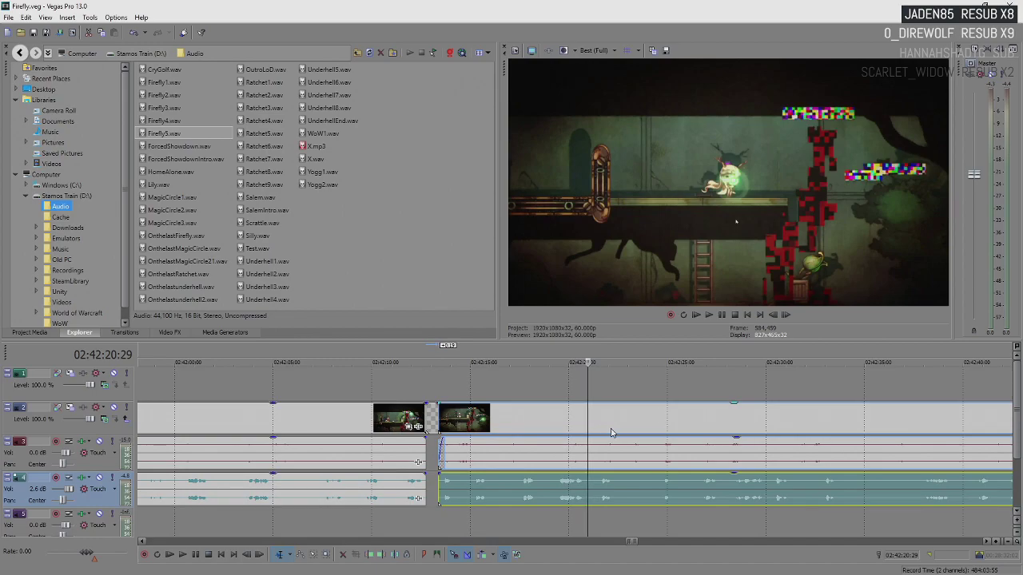
key(space)
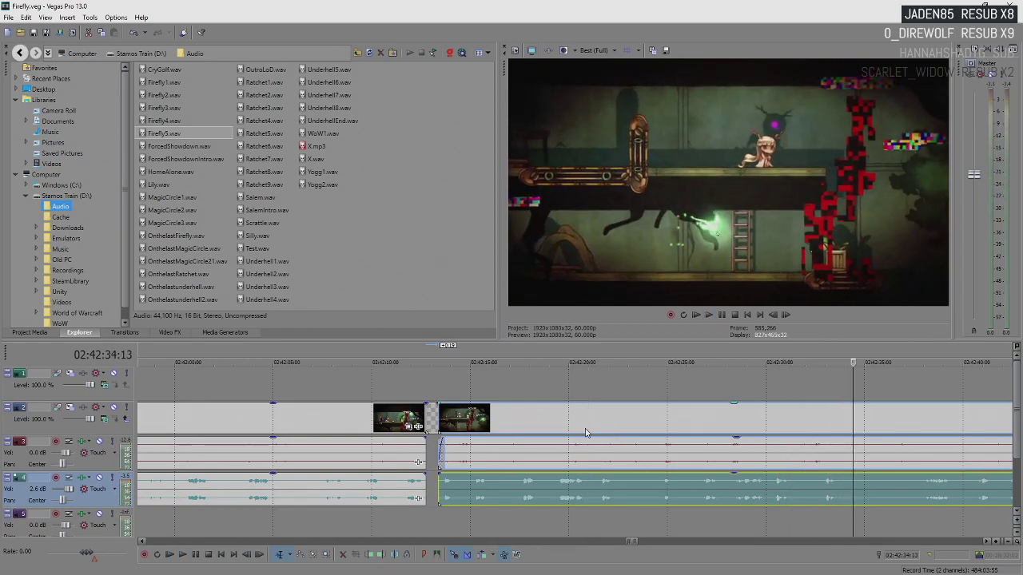
key(space)
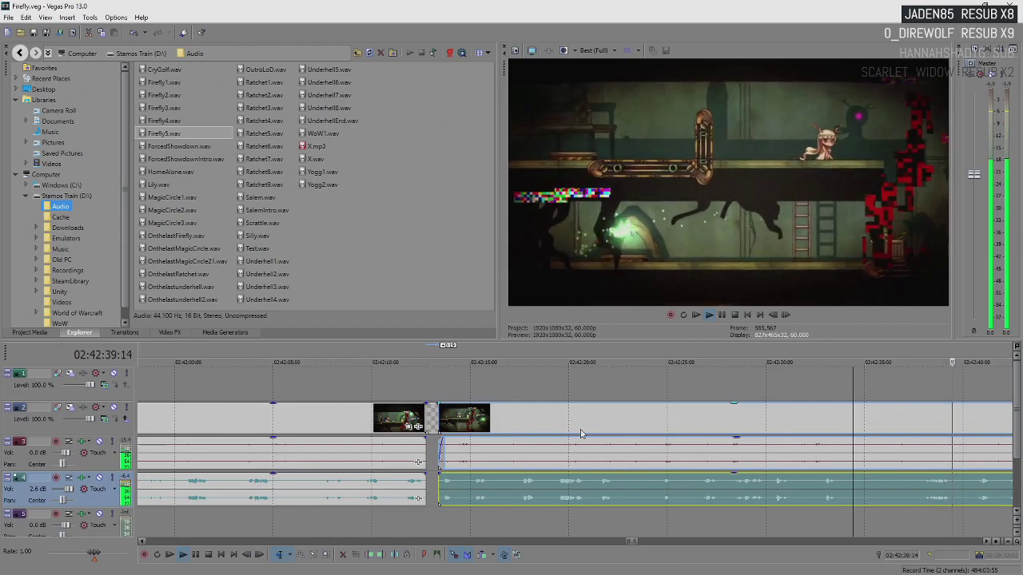
key(Return)
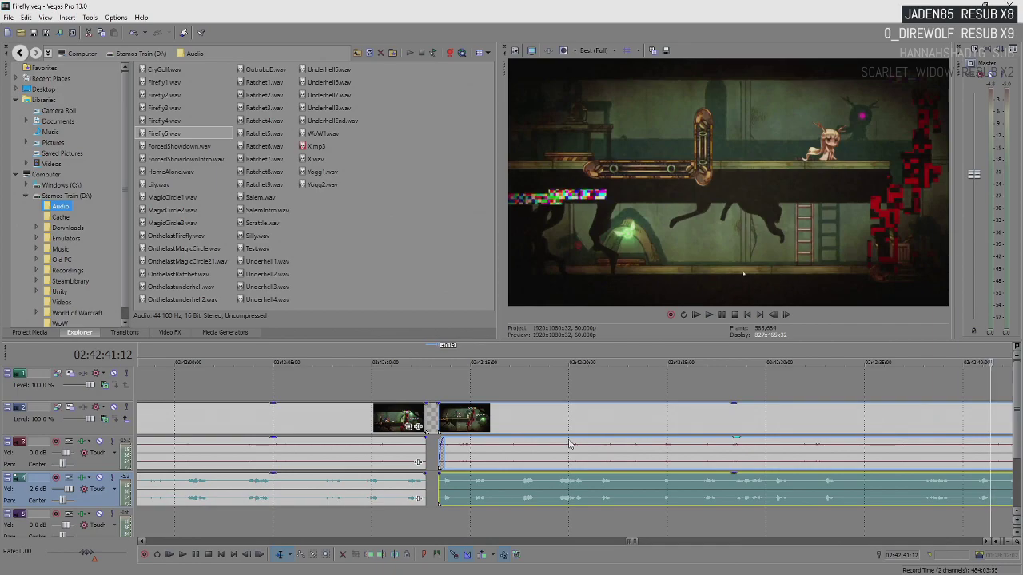
mouse_move(555, 444)
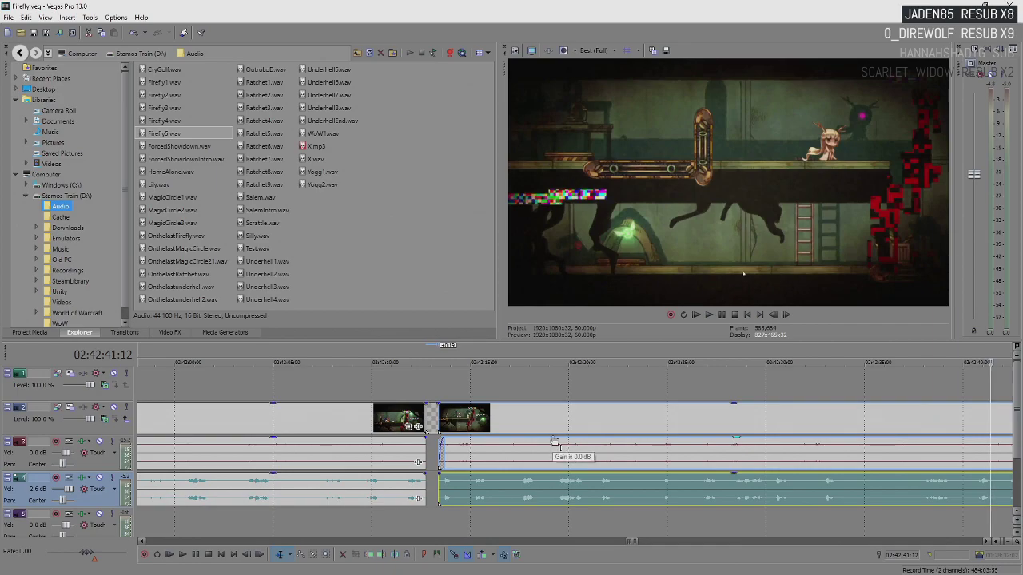
key(space)
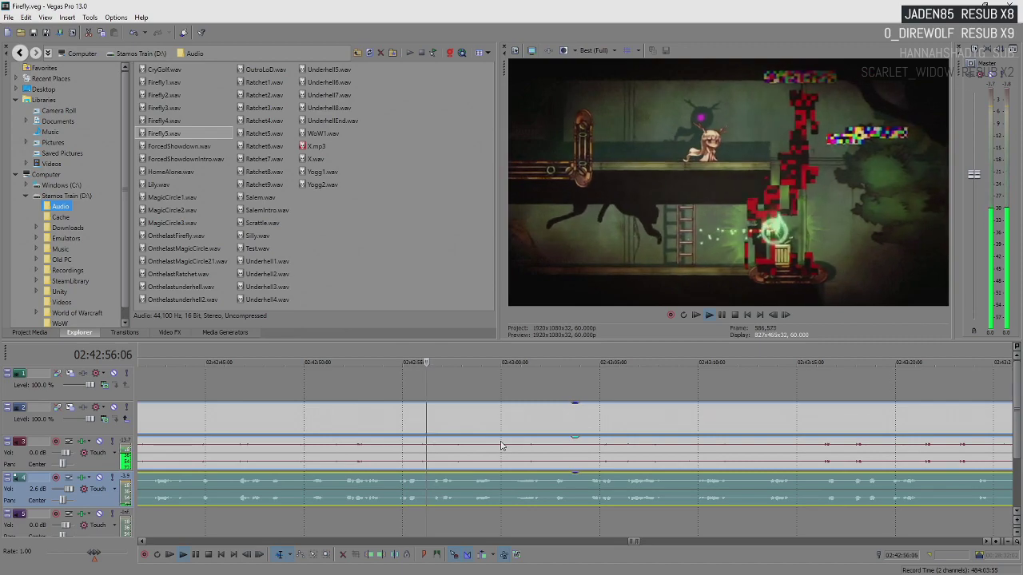
key(Return)
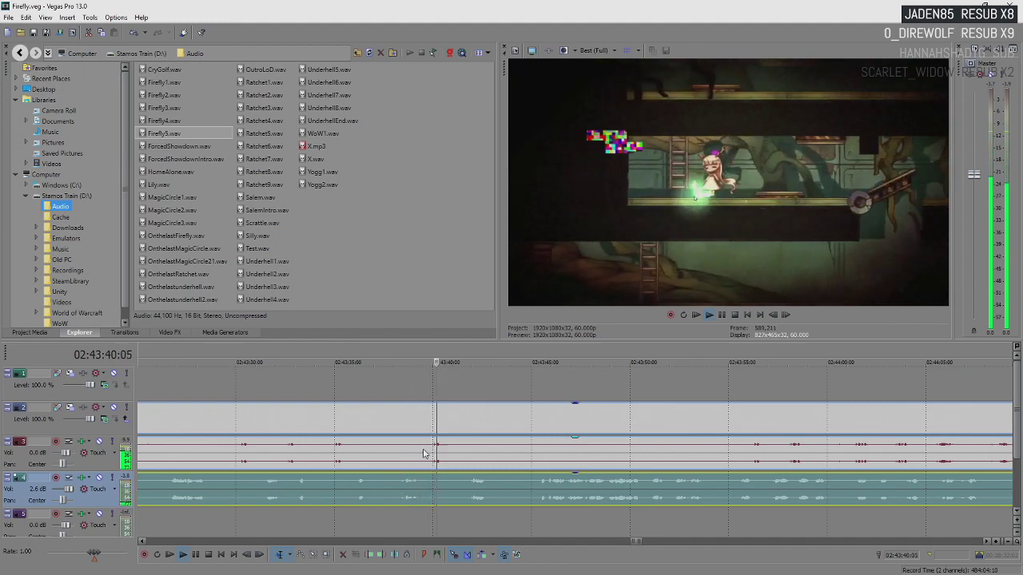
key(space)
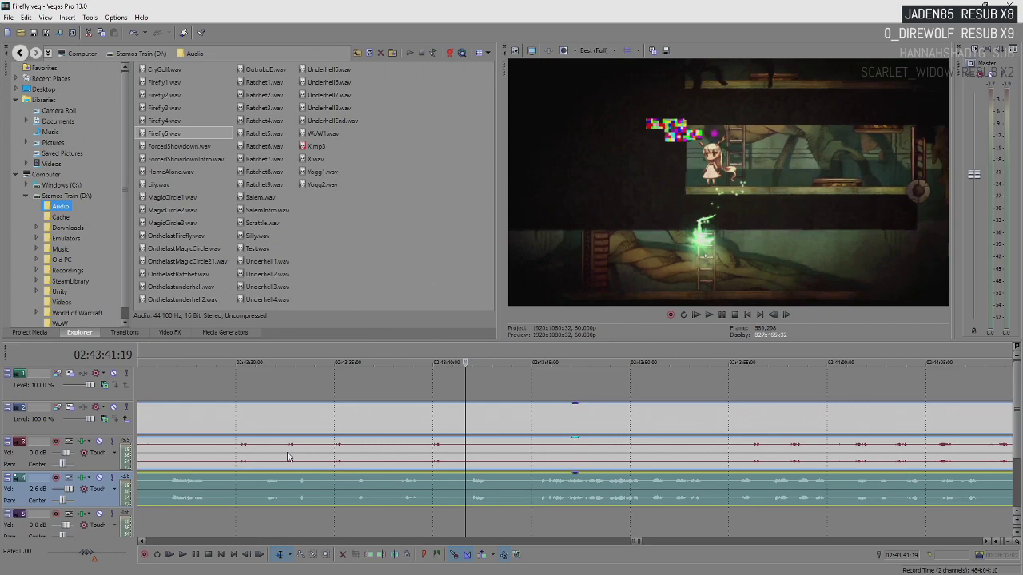
key(space)
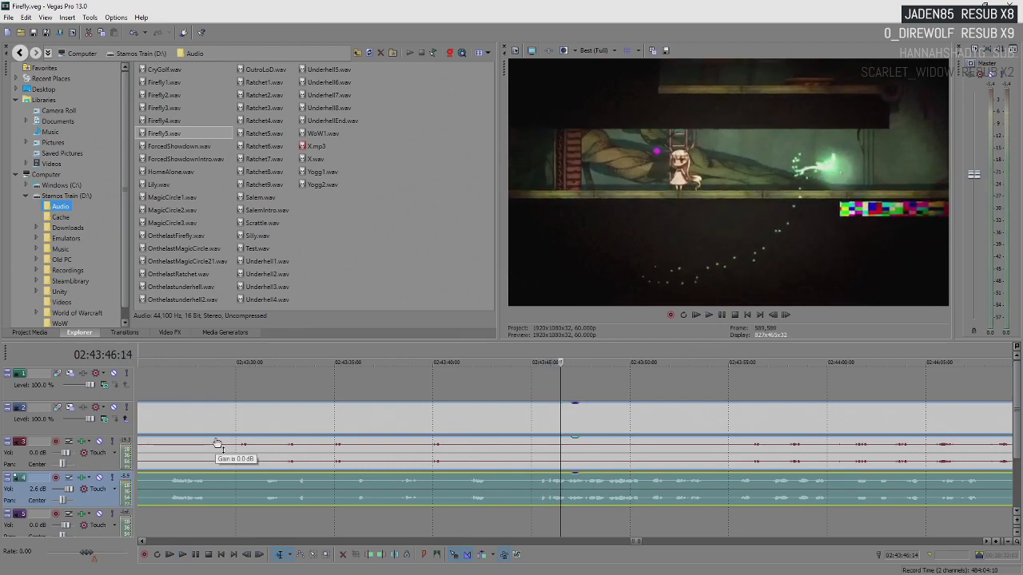
key(Return)
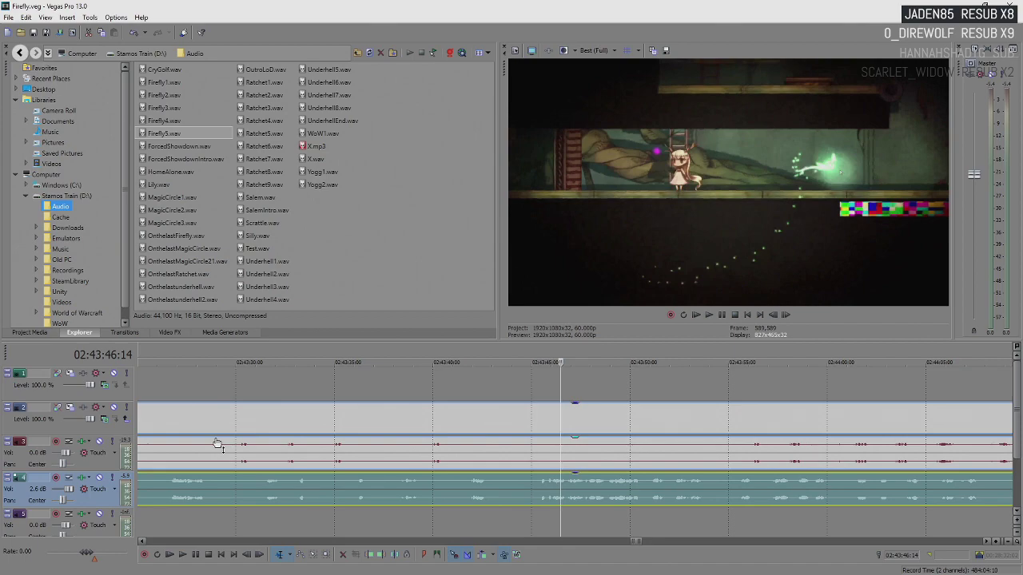
key(space)
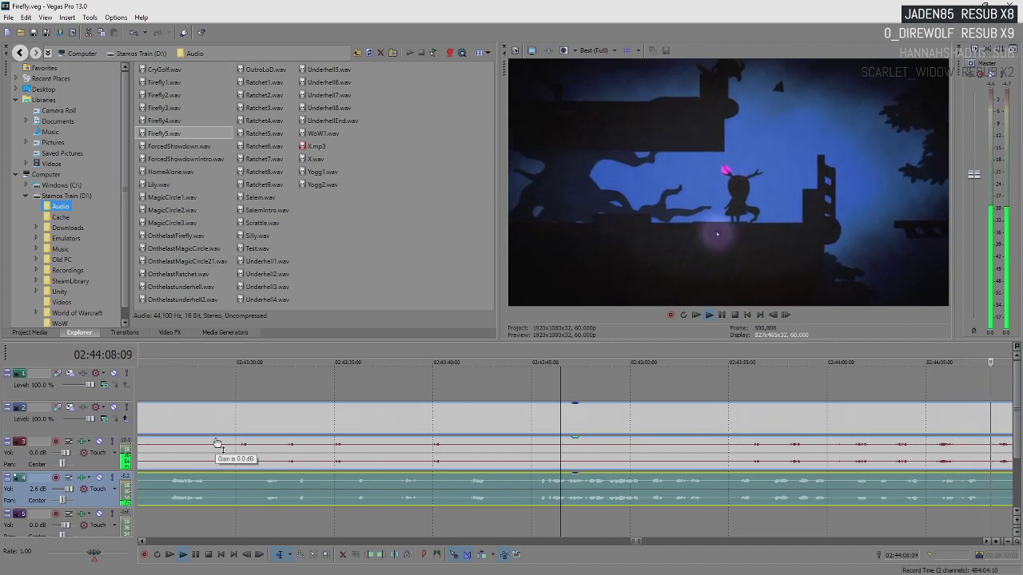
key(Return)
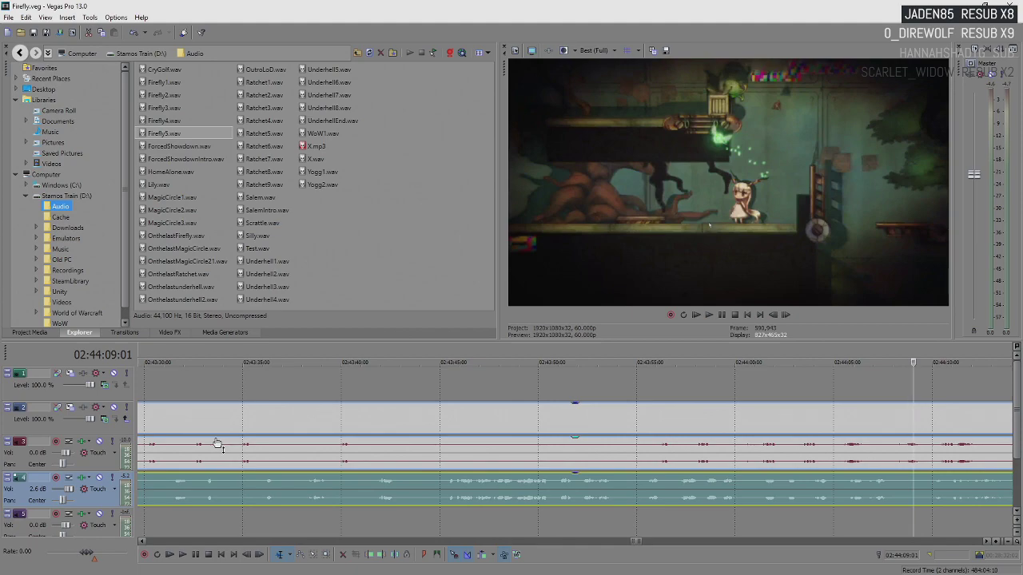
key(space)
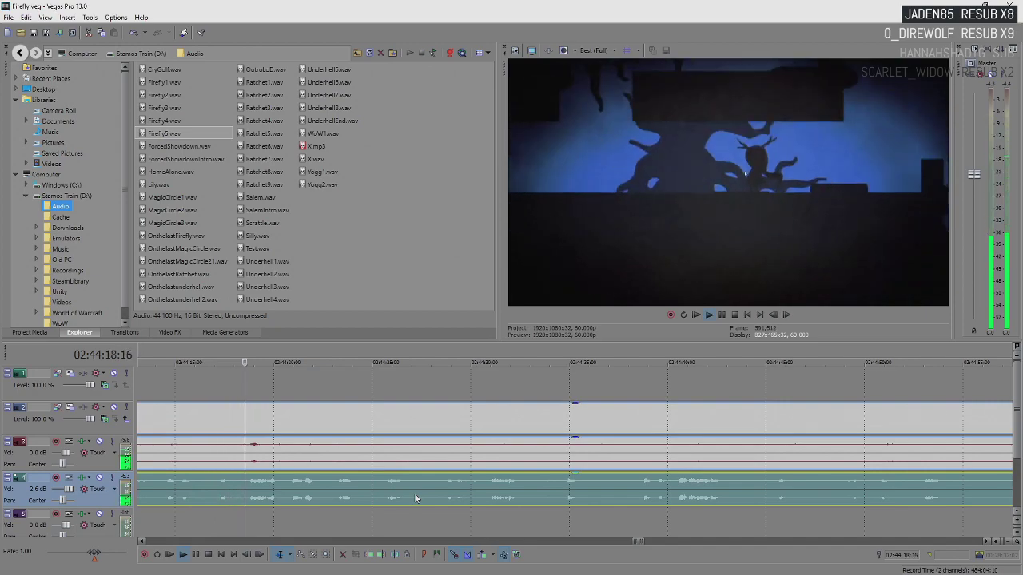
scroll(408, 499, down, 3)
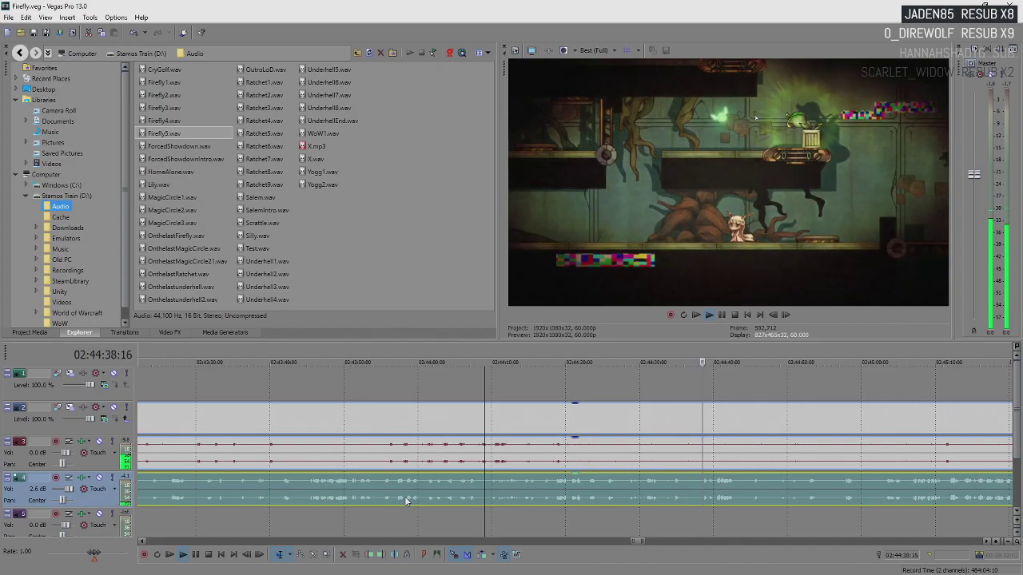
key(space)
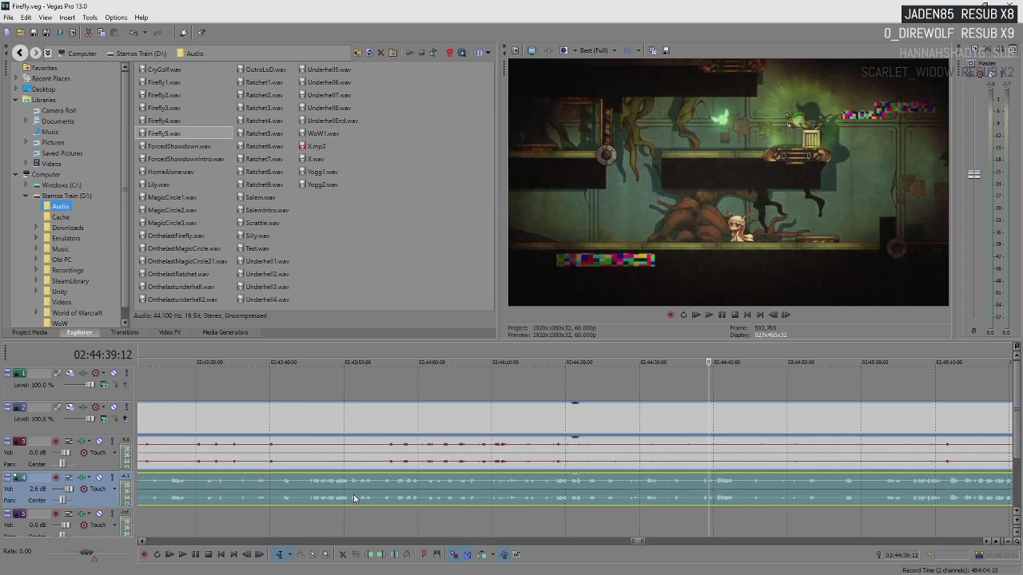
key(space)
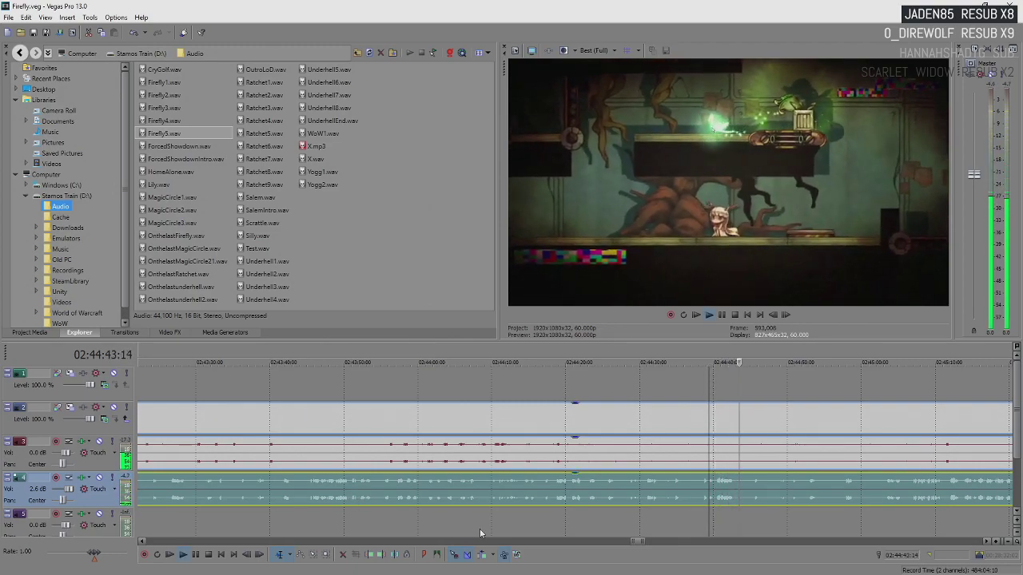
scroll(689, 496, down, 3)
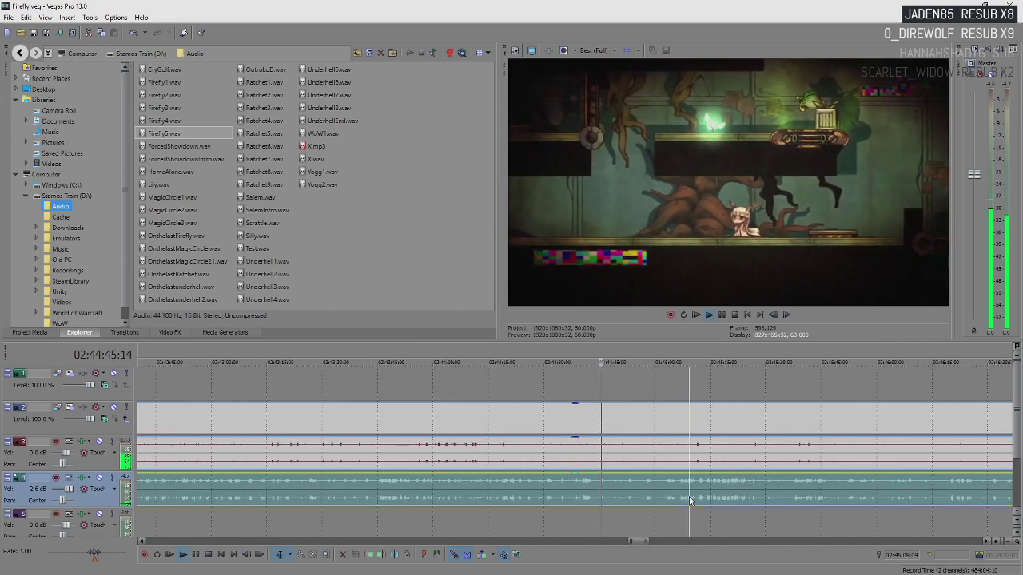
click(689, 497)
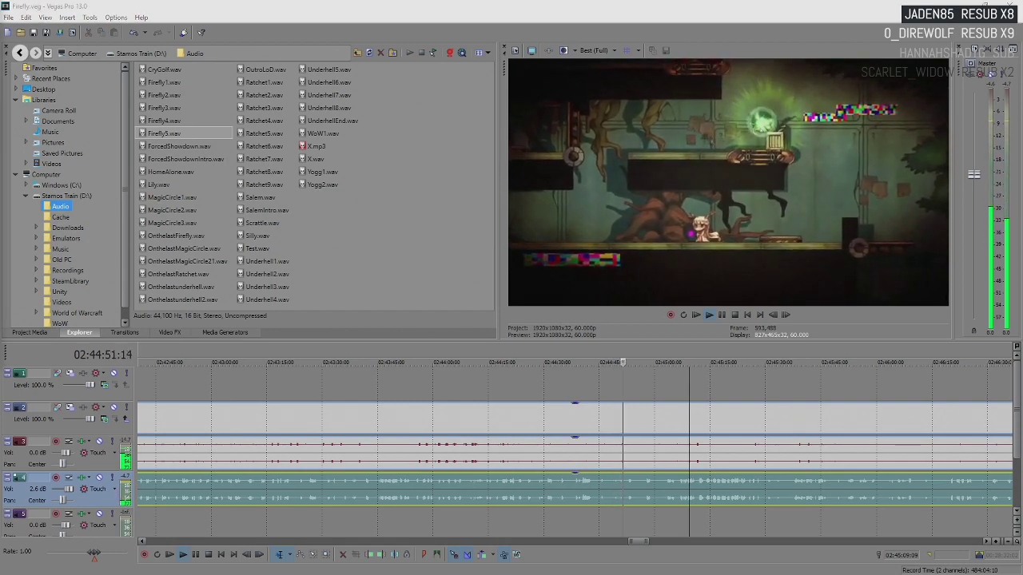
key(Return)
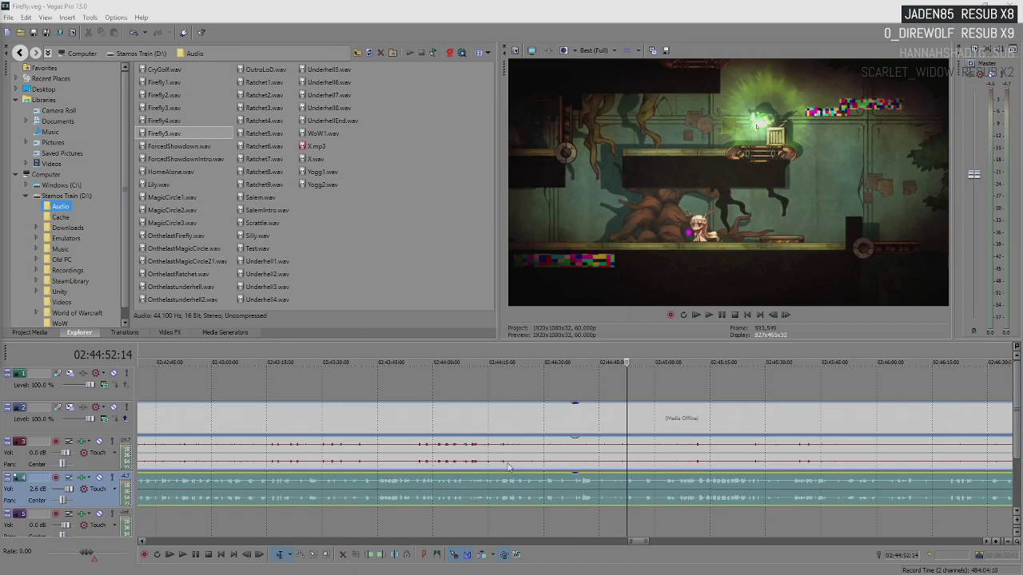
click(626, 493)
scroll(633, 494, up, 2)
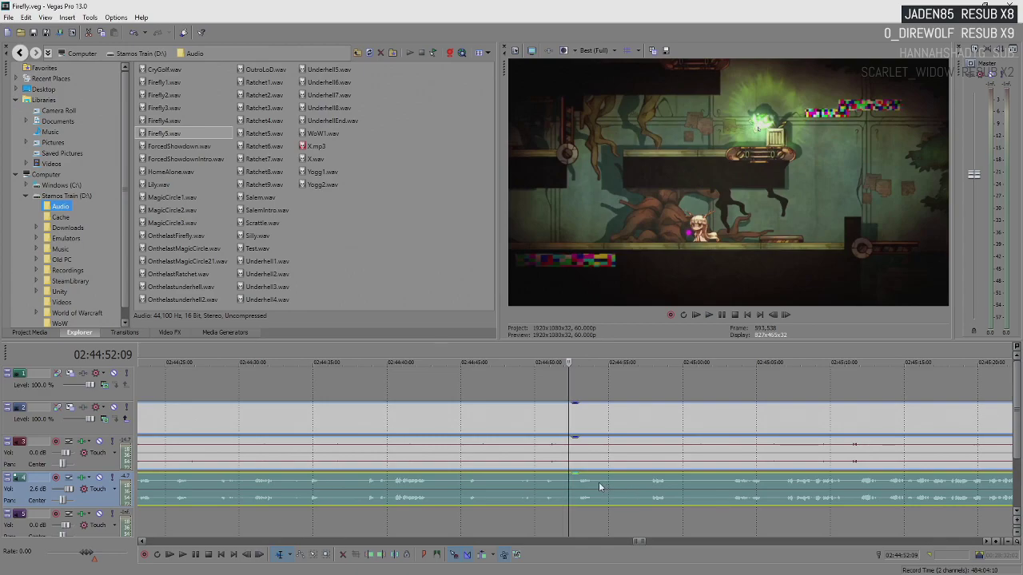
key(space)
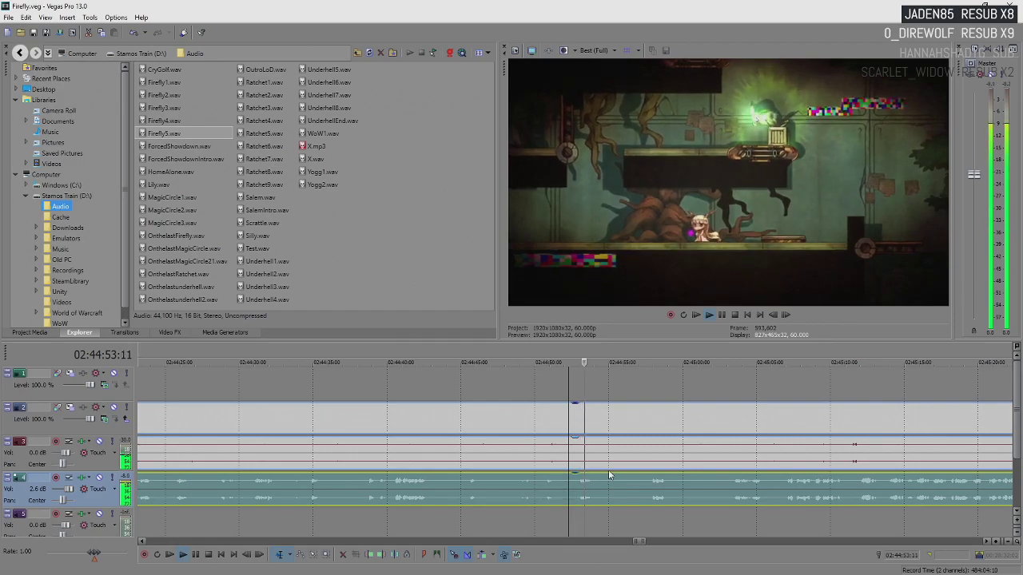
key(space)
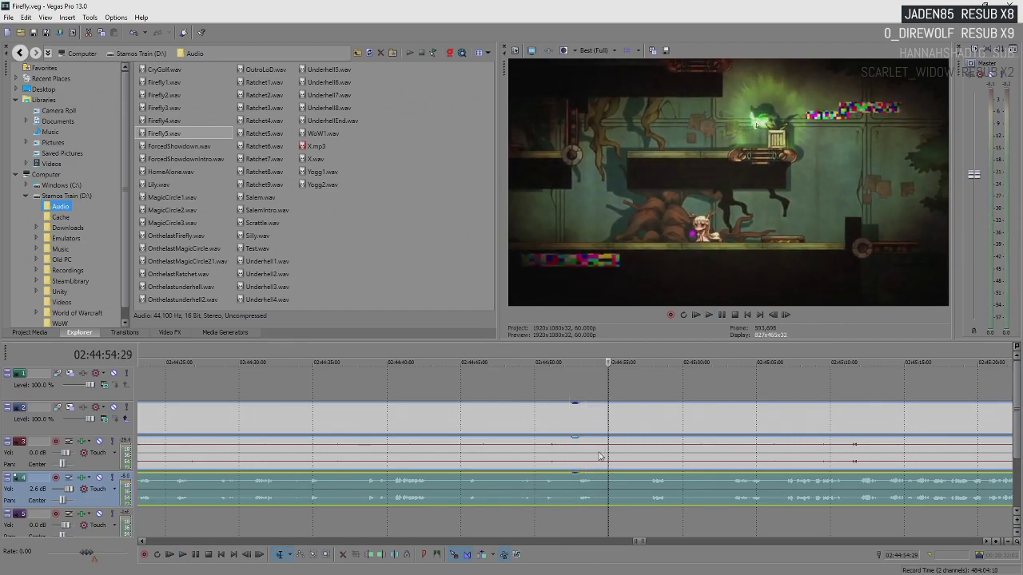
key(space)
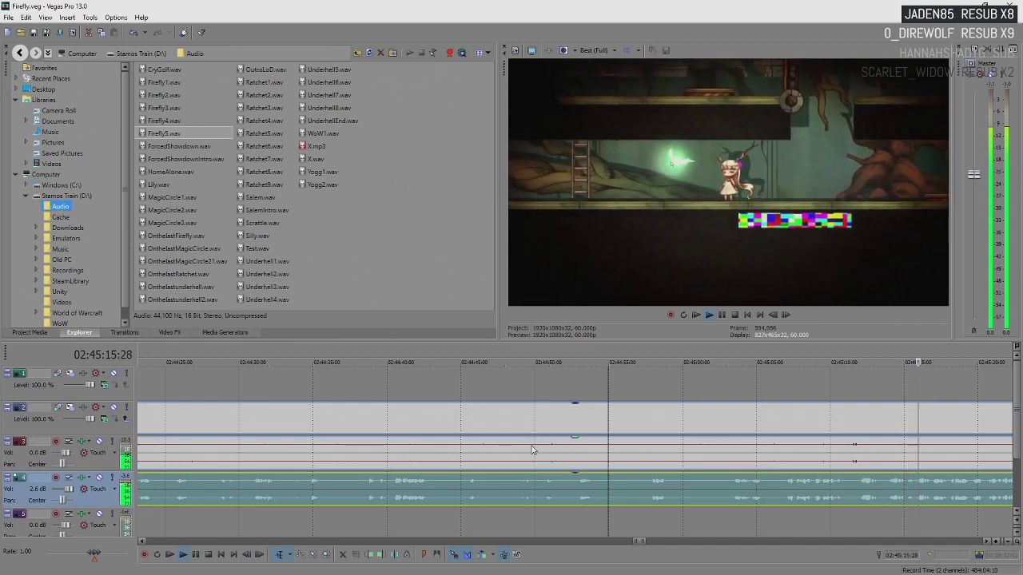
key(space)
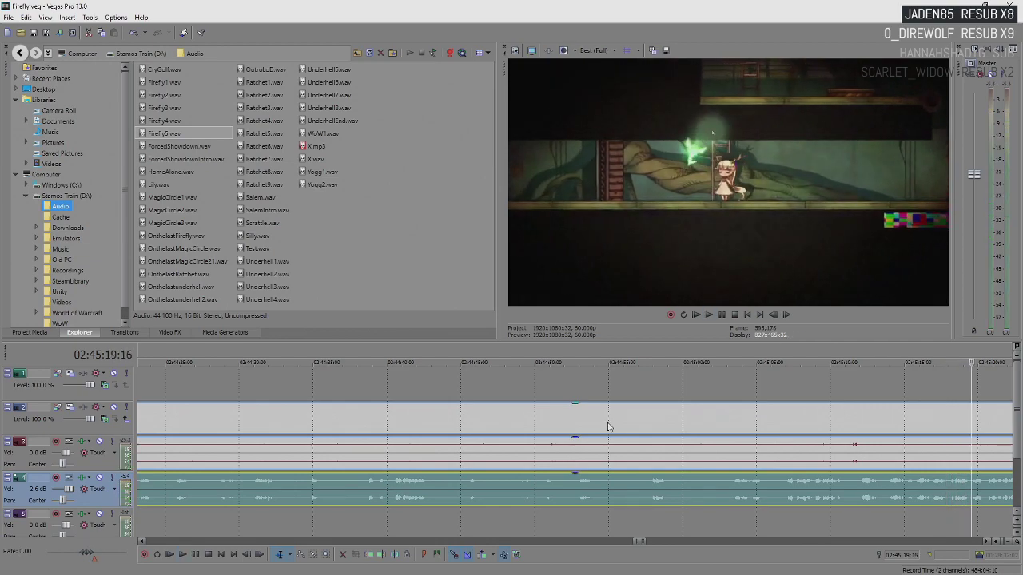
key(space)
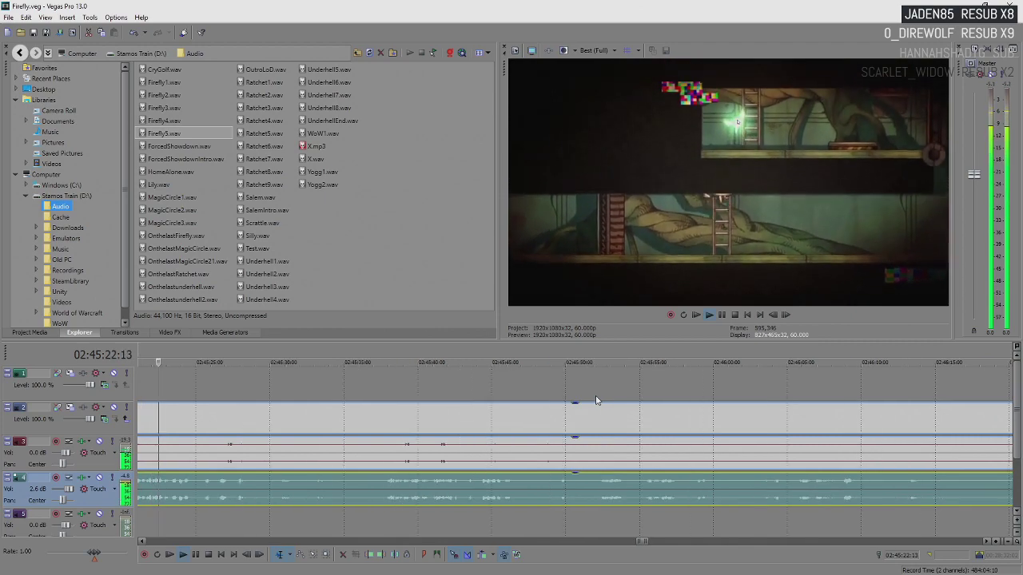
key(space)
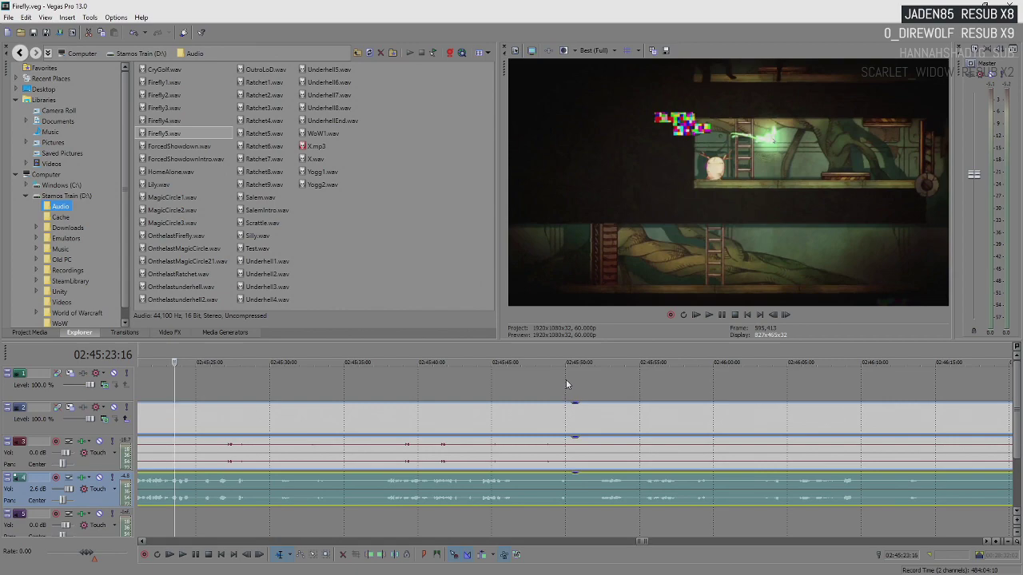
key(space)
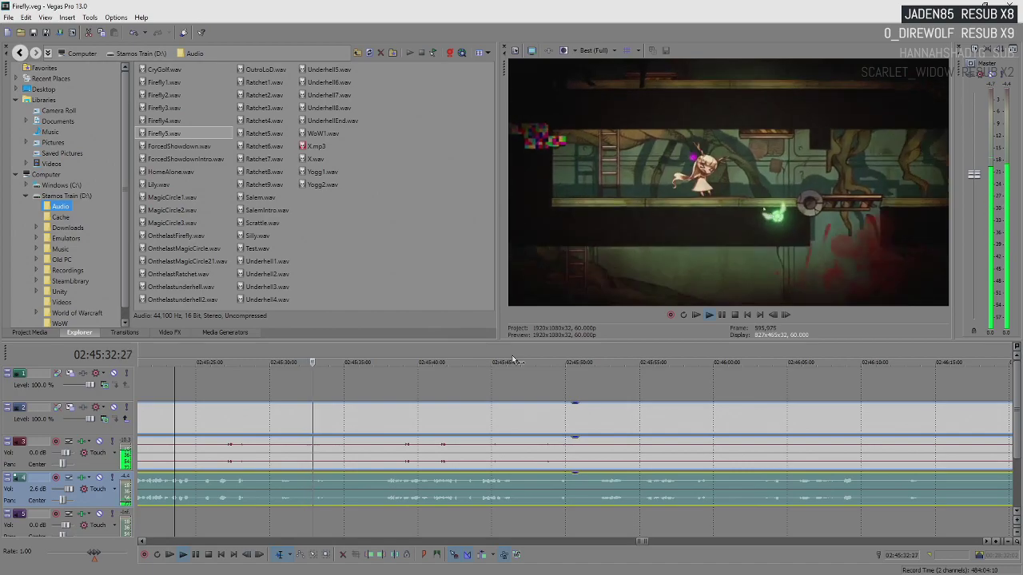
- Split the footage near 02:45:33 and cut away the dead start of the later clip
key(Return)
key(s)
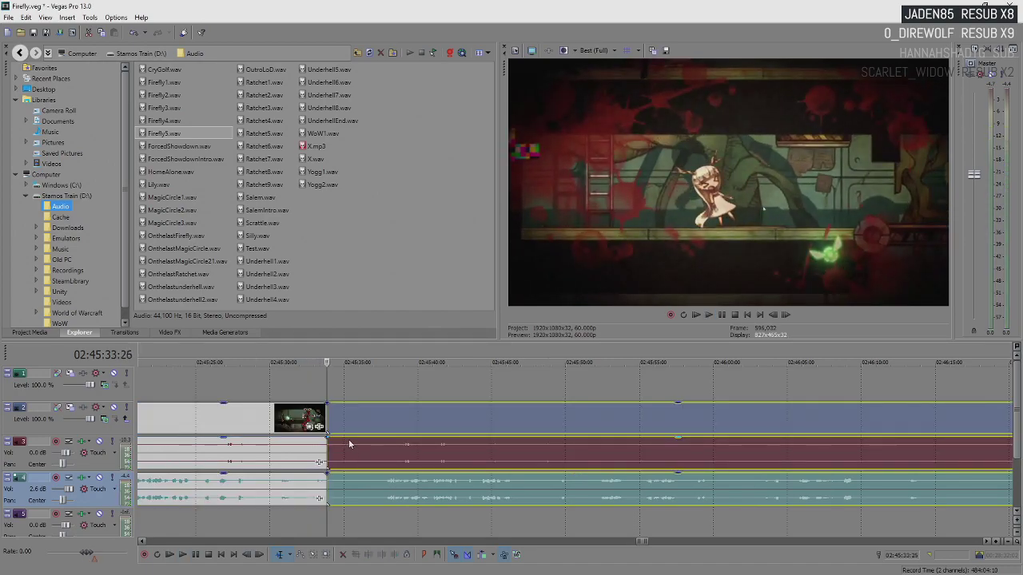
drag(329, 421, 421, 421)
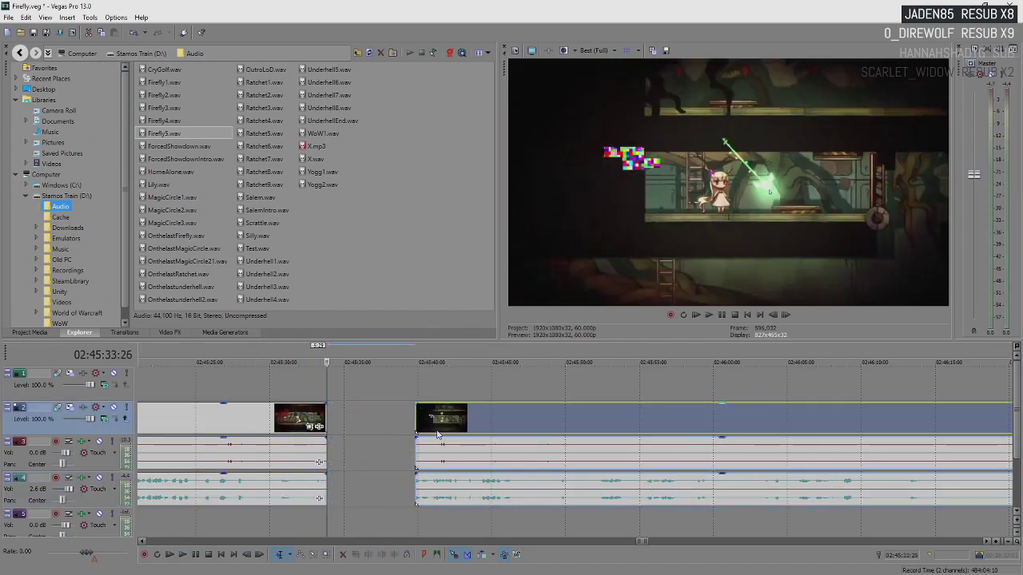
scroll(761, 518, down, 3)
scroll(735, 509, down, 3)
scroll(703, 492, down, 2)
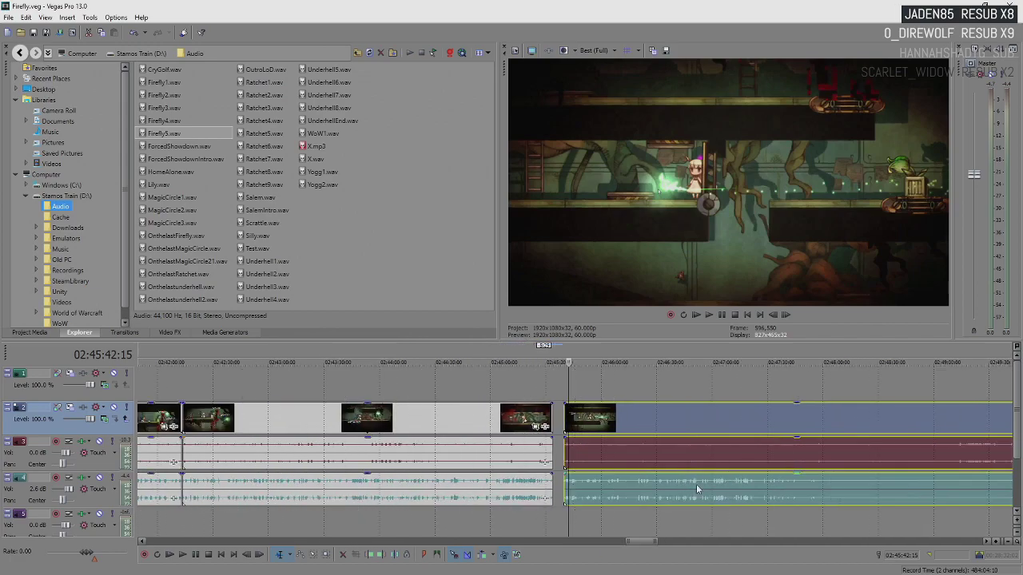
scroll(673, 457, down, 2)
scroll(637, 445, down, 2)
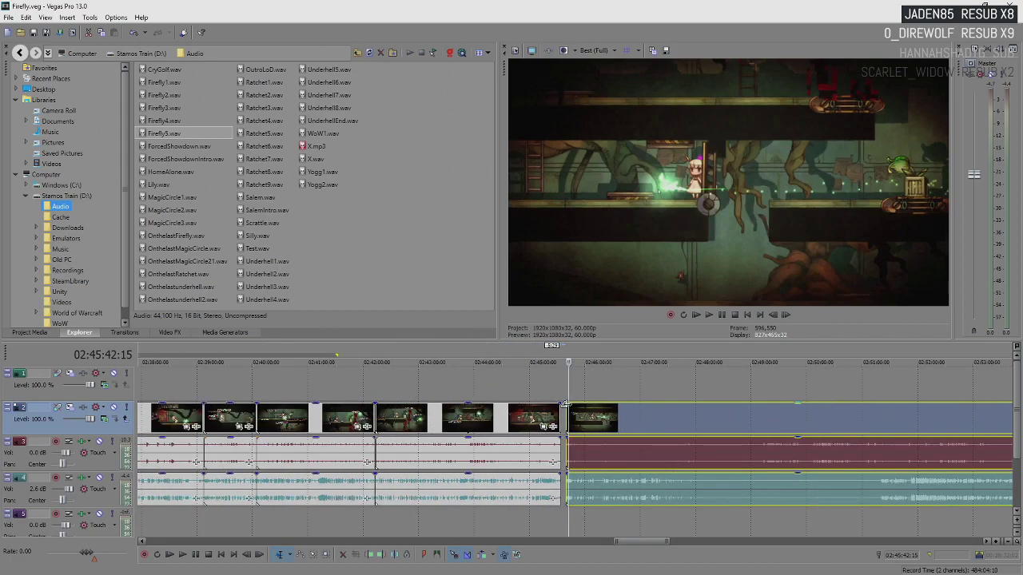
drag(564, 405, 883, 441)
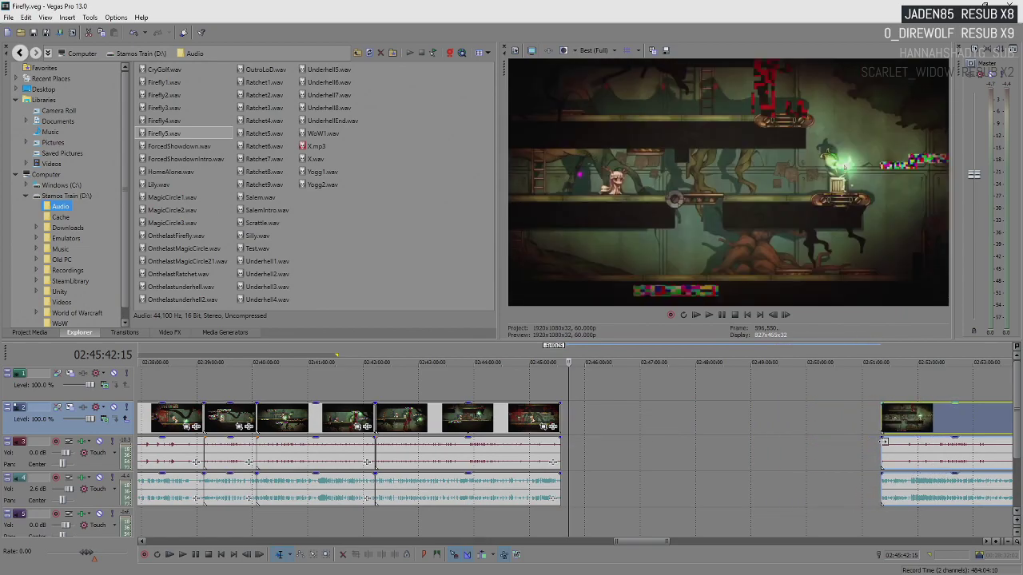
click(884, 441)
scroll(884, 441, up, 8)
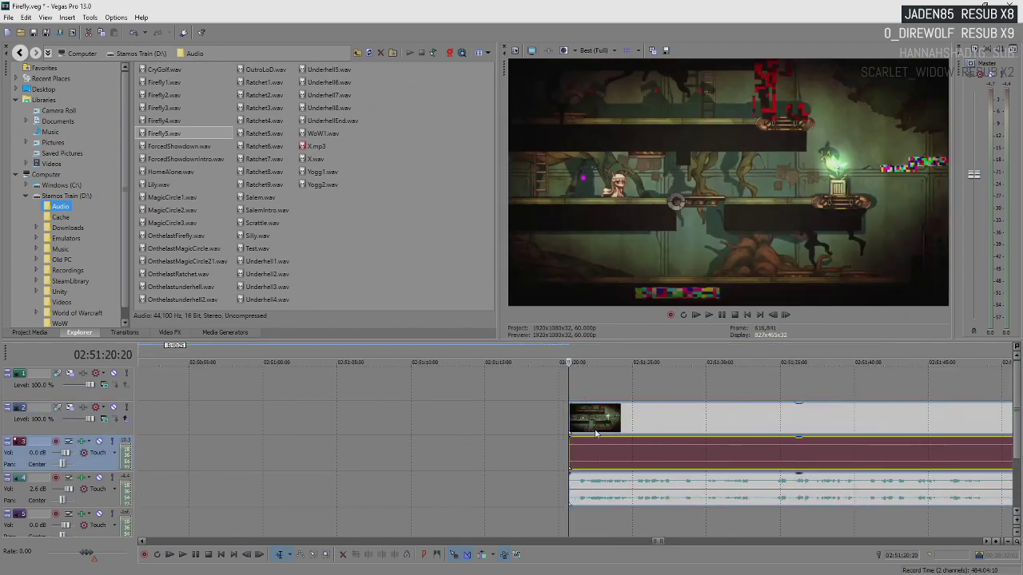
scroll(595, 433, up, 3)
- Trim the later clip's start slightly more, preview it, and snap it against the earlier clips
drag(570, 418, 588, 426)
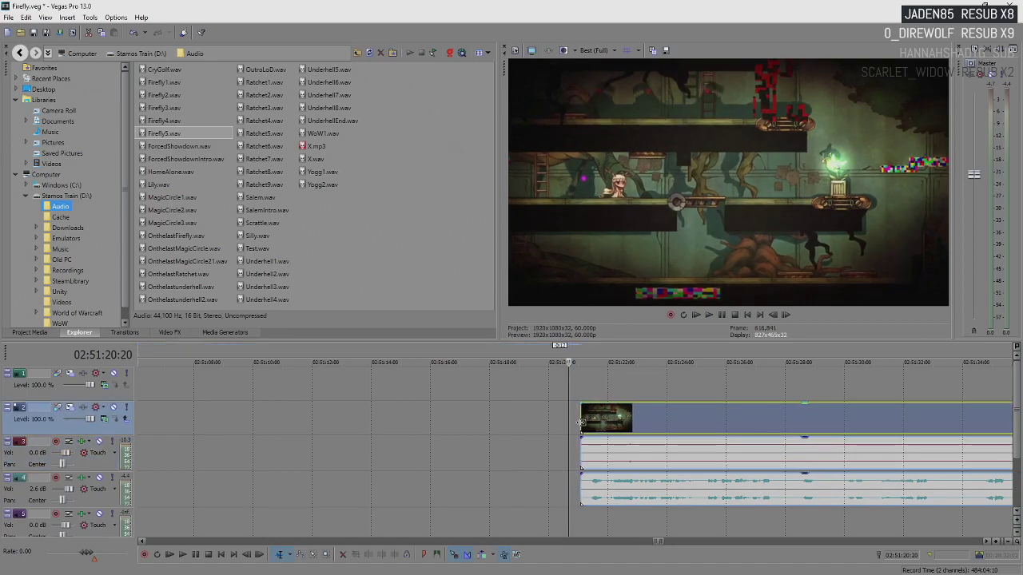
key(space)
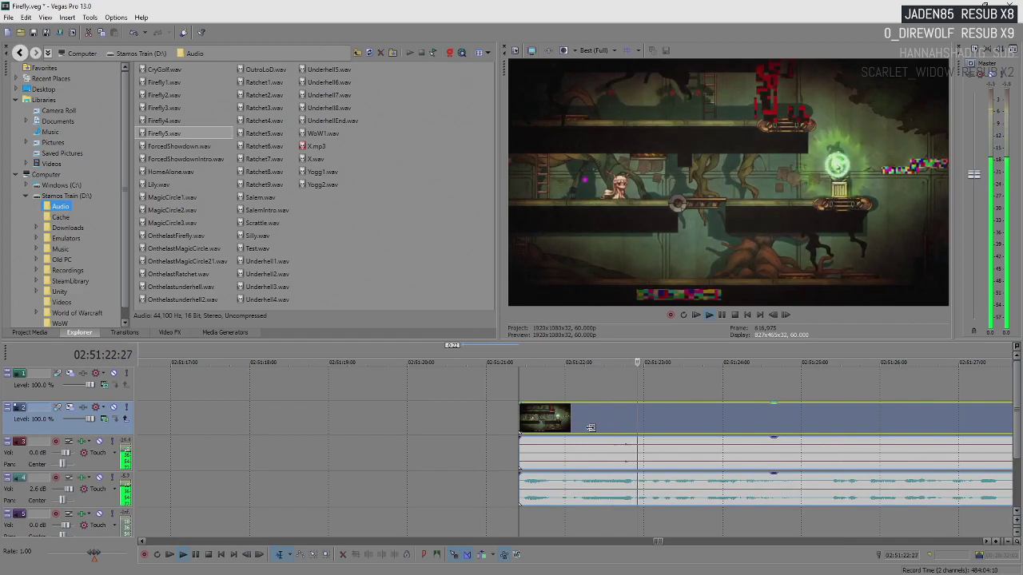
scroll(591, 428, down, 5)
scroll(592, 433, down, 5)
scroll(591, 432, down, 3)
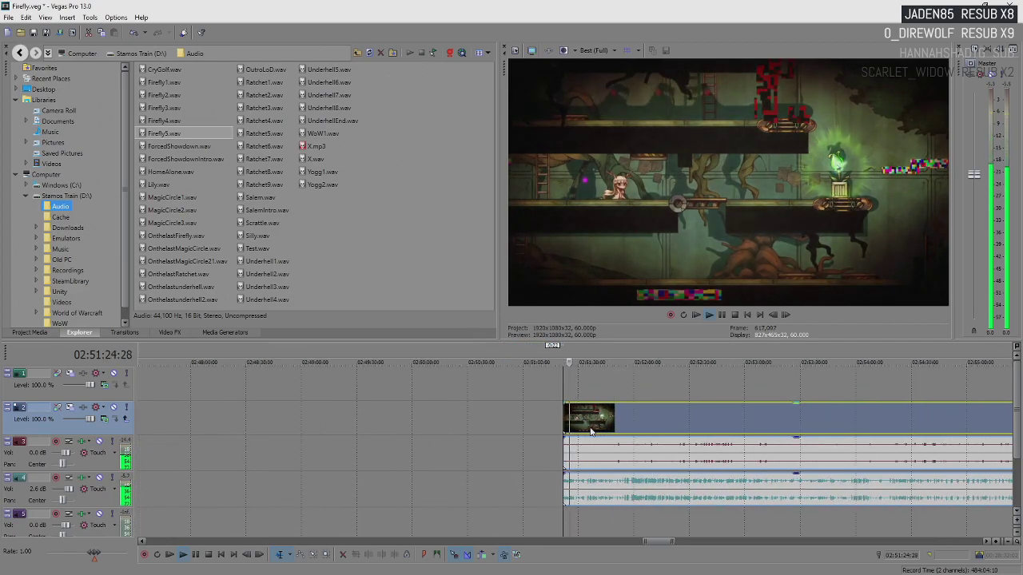
scroll(590, 433, down, 4)
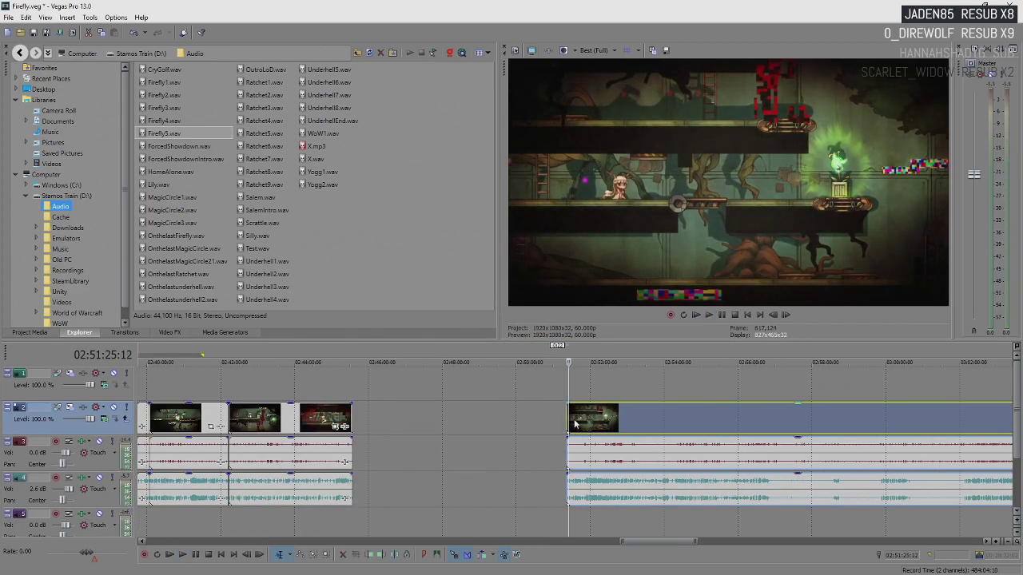
click(574, 424)
drag(584, 431, 366, 418)
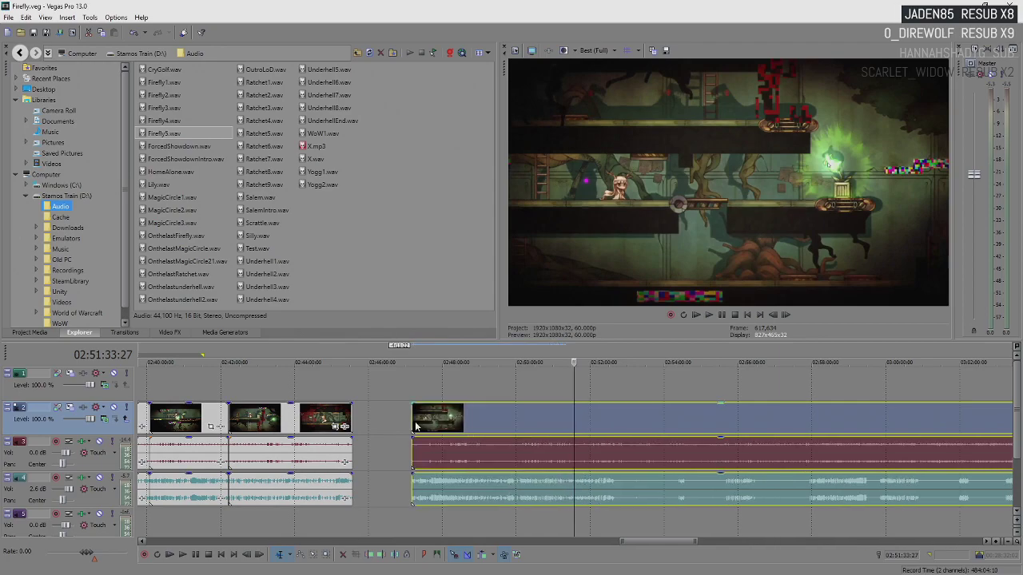
click(354, 411)
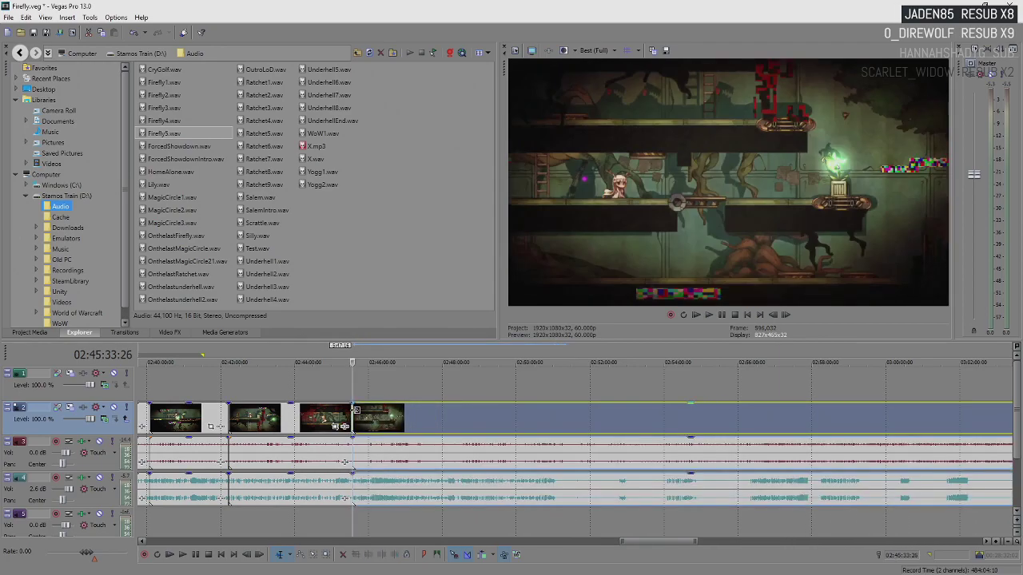
scroll(355, 414, up, 3)
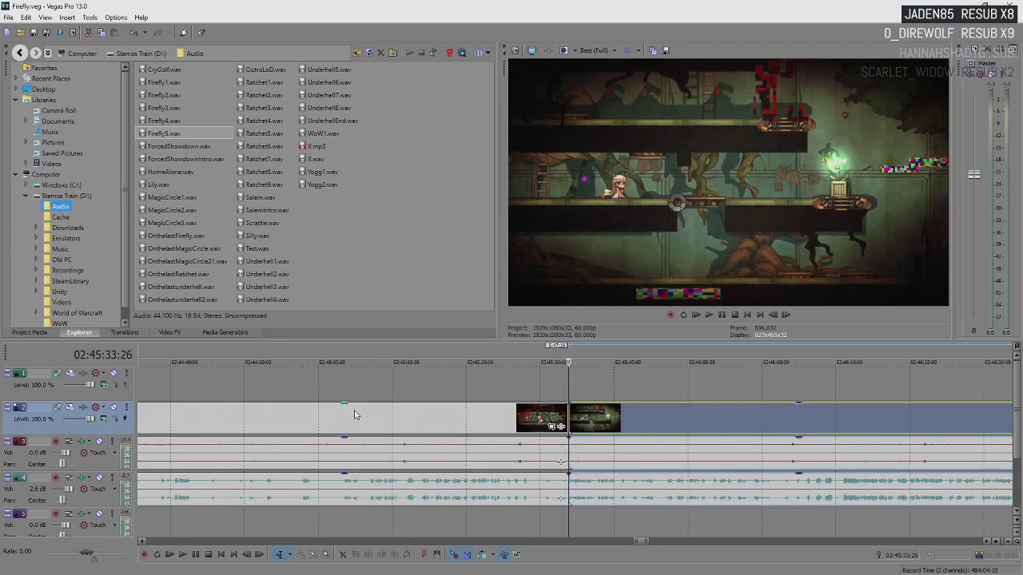
scroll(355, 413, up, 3)
scroll(354, 414, up, 2)
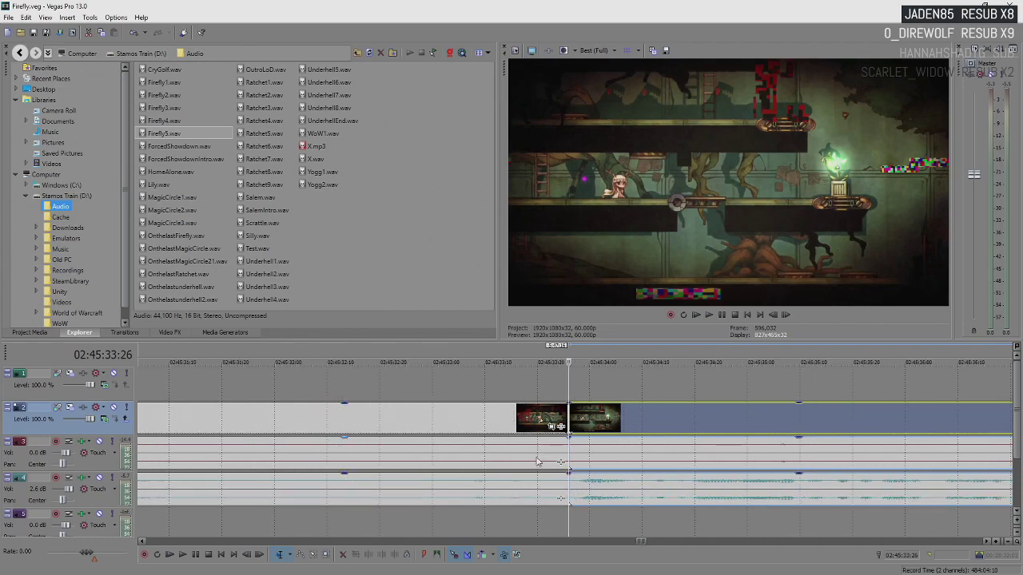
- Overlap the track 3 audio onto the next clip as a crossfade, then play from just before the junction
click(548, 457)
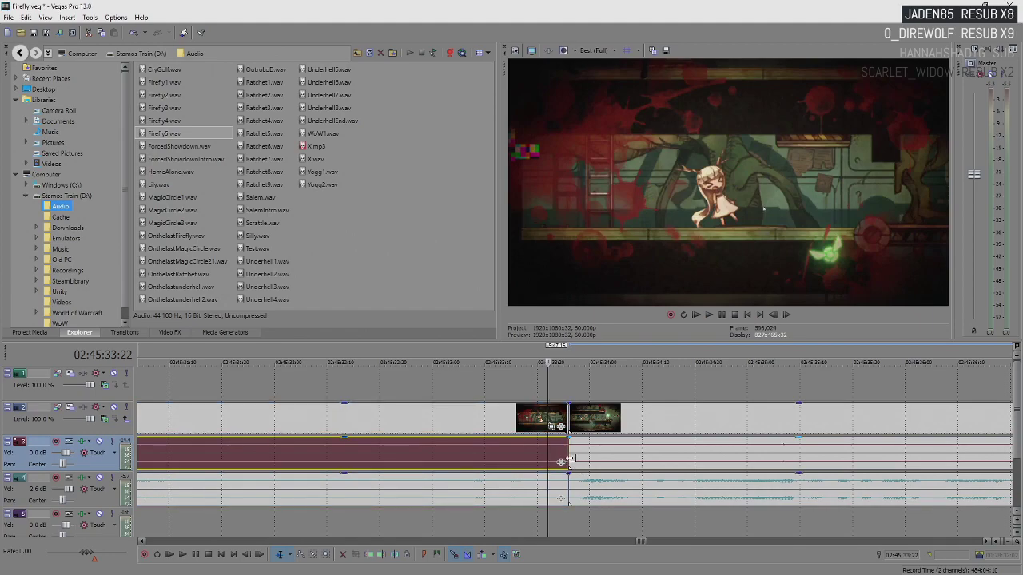
drag(564, 458, 593, 461)
click(431, 454)
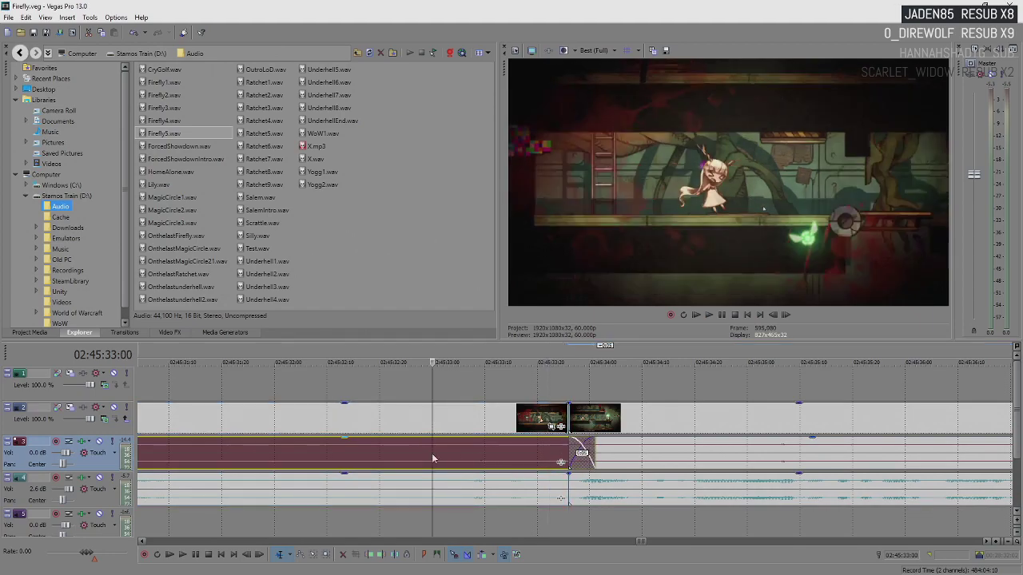
click(382, 453)
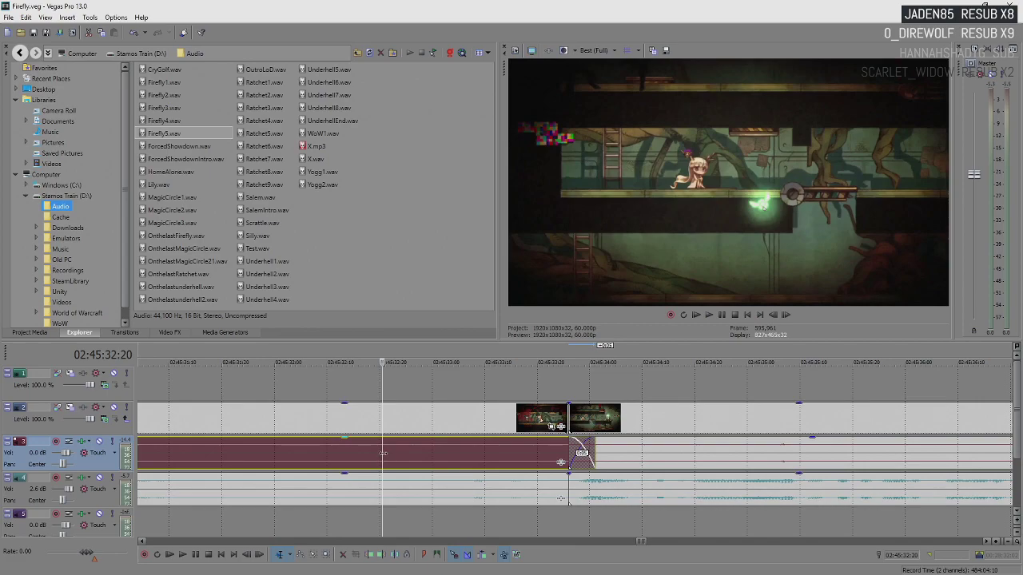
click(438, 448)
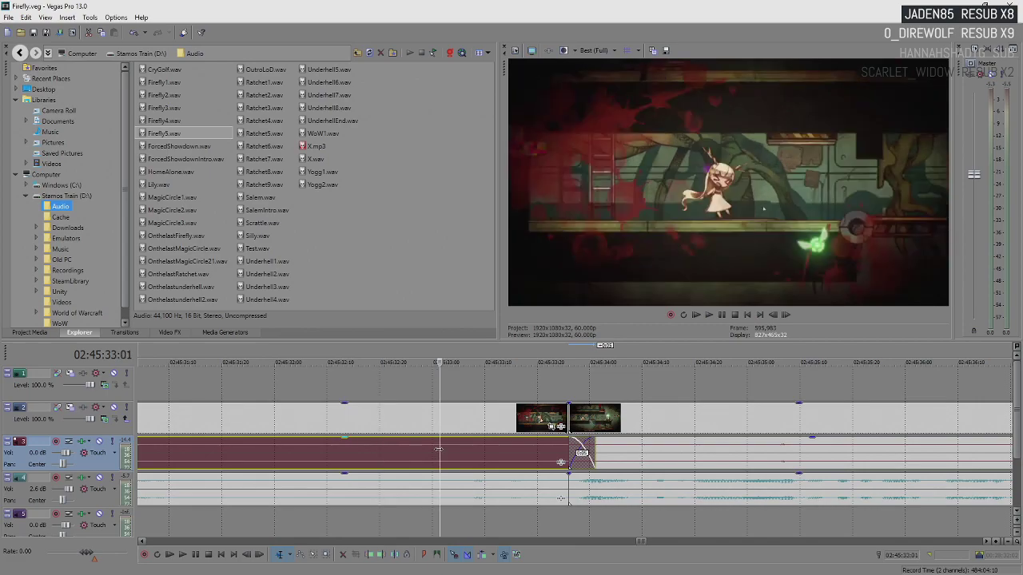
key(space)
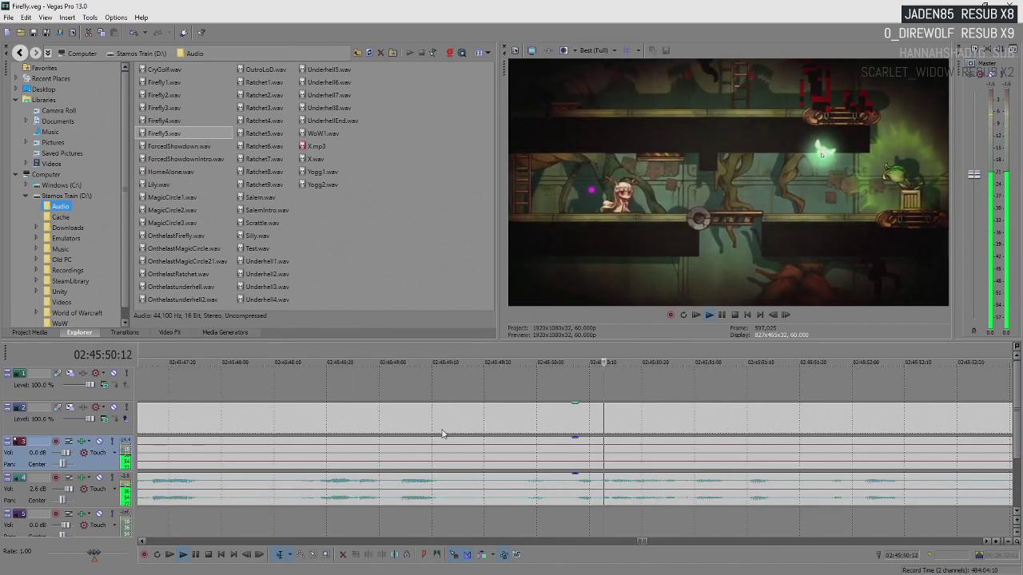
scroll(444, 434, down, 3)
scroll(443, 434, down, 2)
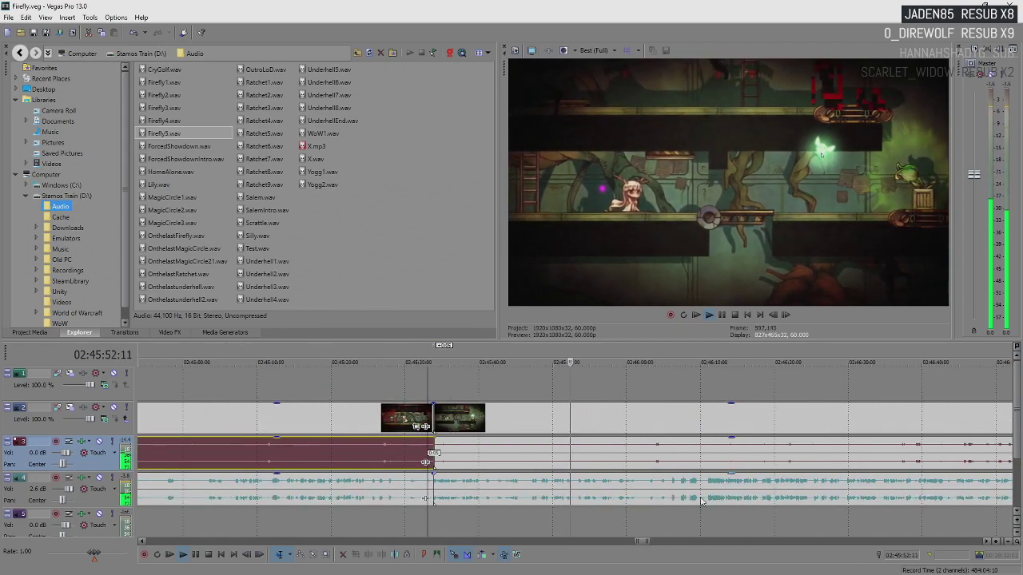
click(723, 486)
scroll(723, 486, up, 2)
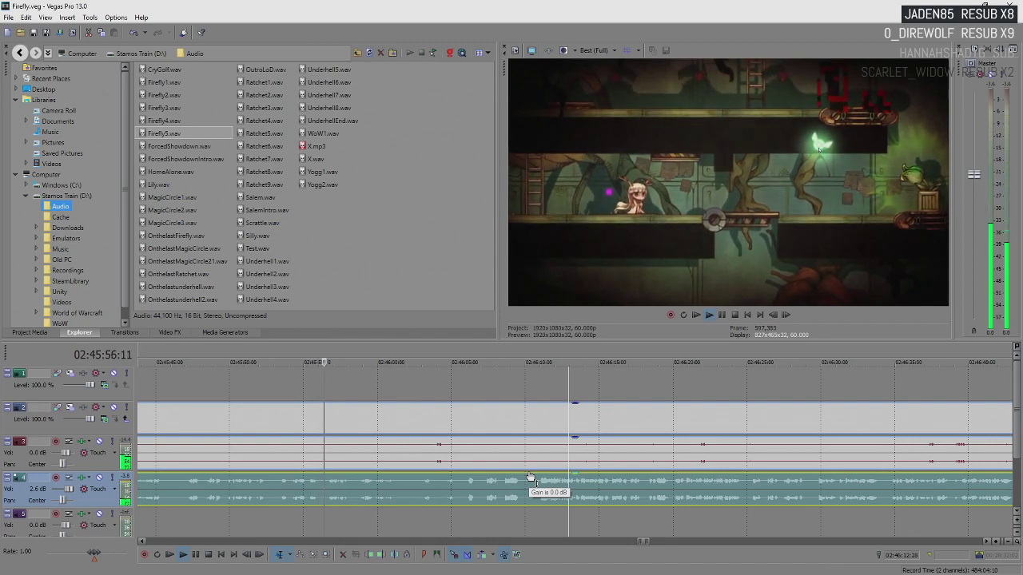
key(Return)
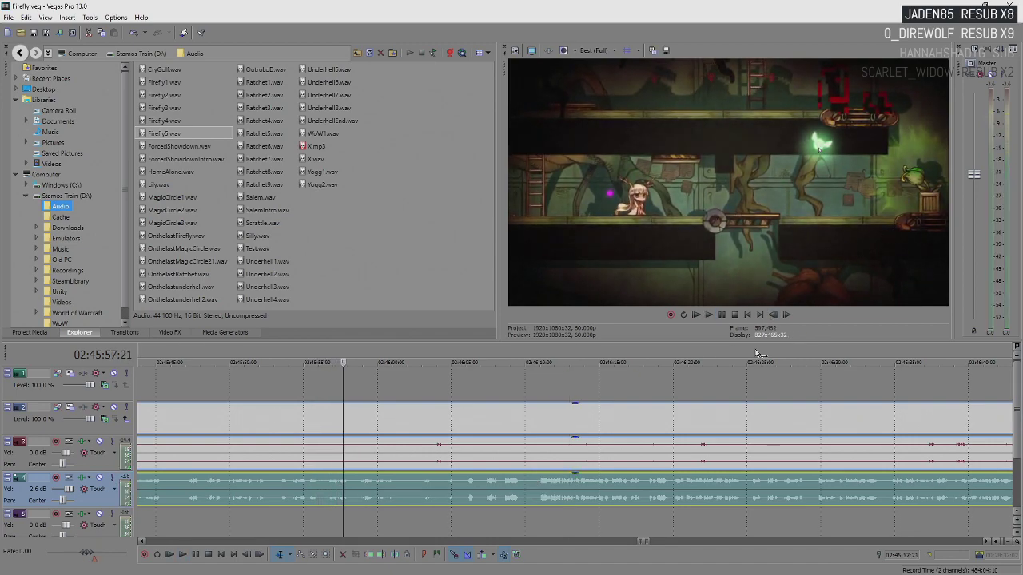
key(space)
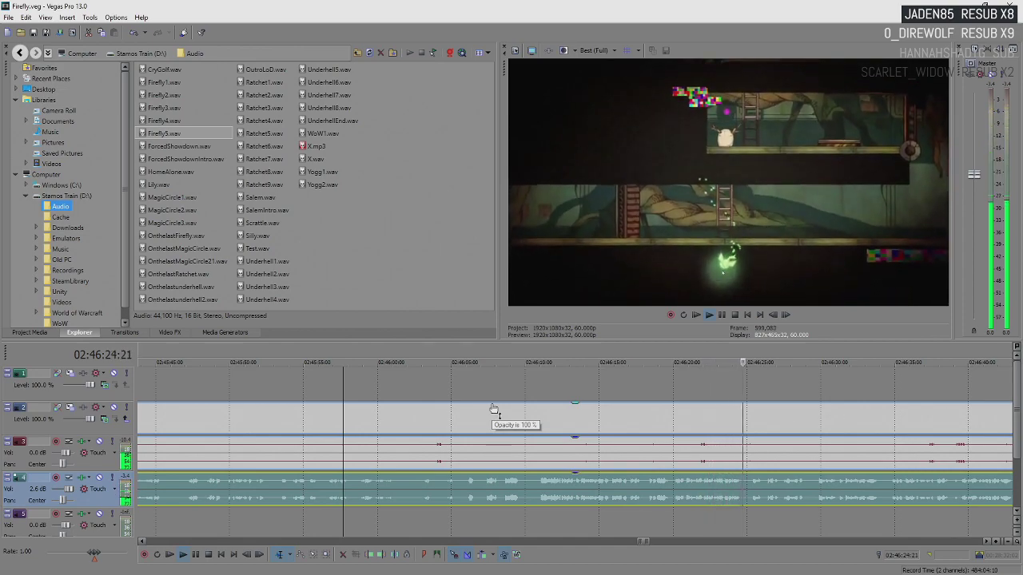
key(Return)
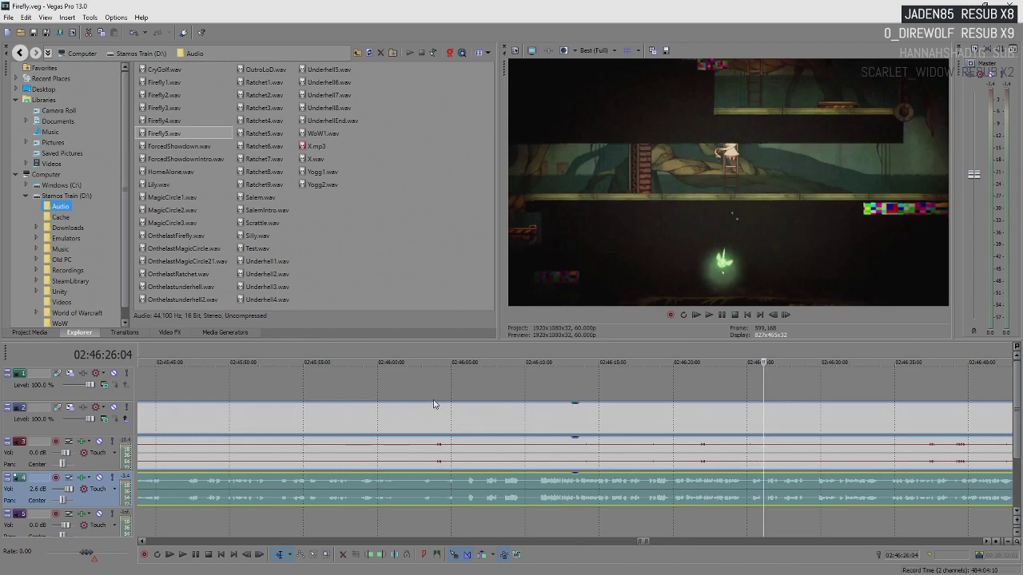
key(Return)
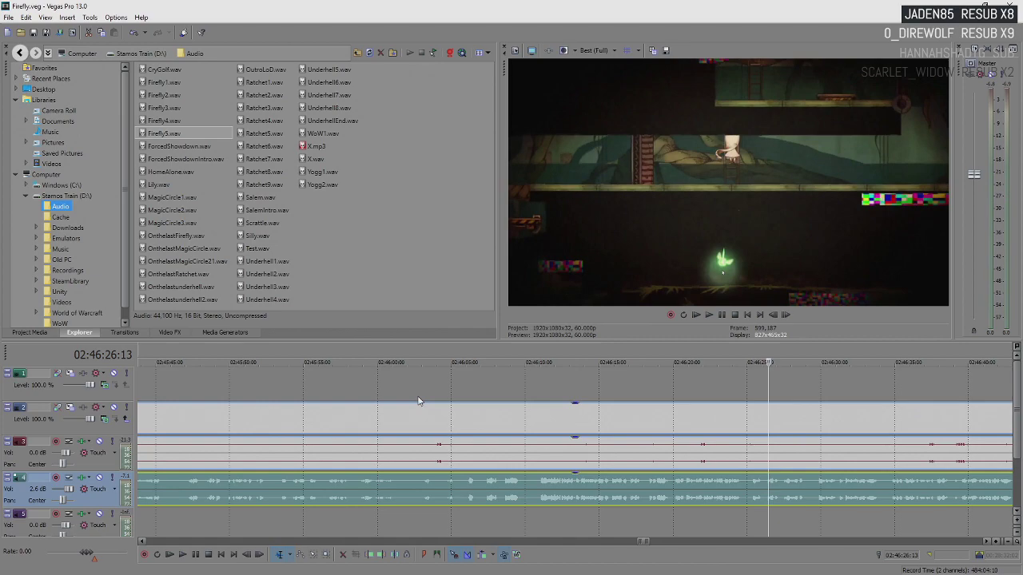
key(Return)
key(Return)
key(Return)
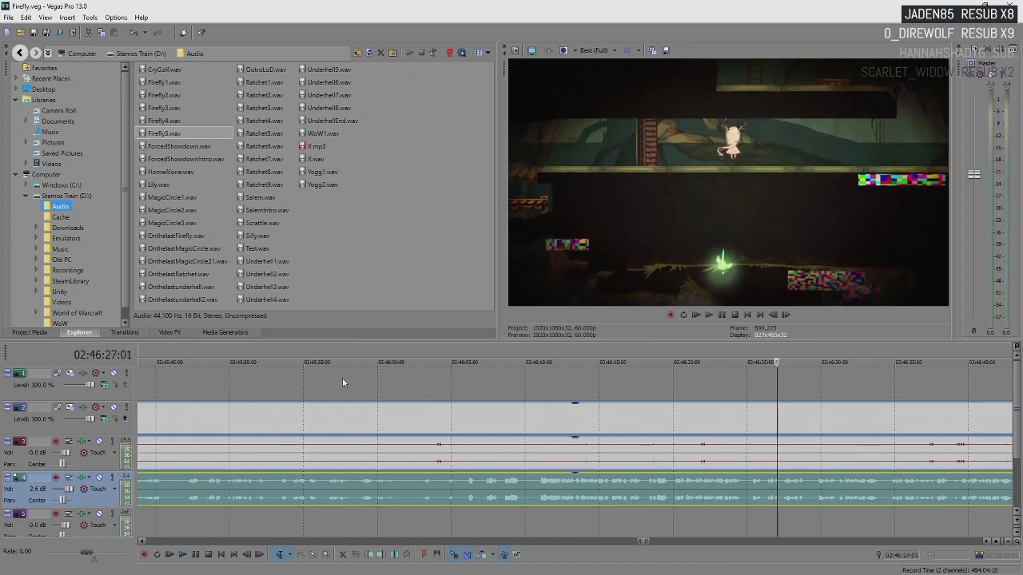
key(Return)
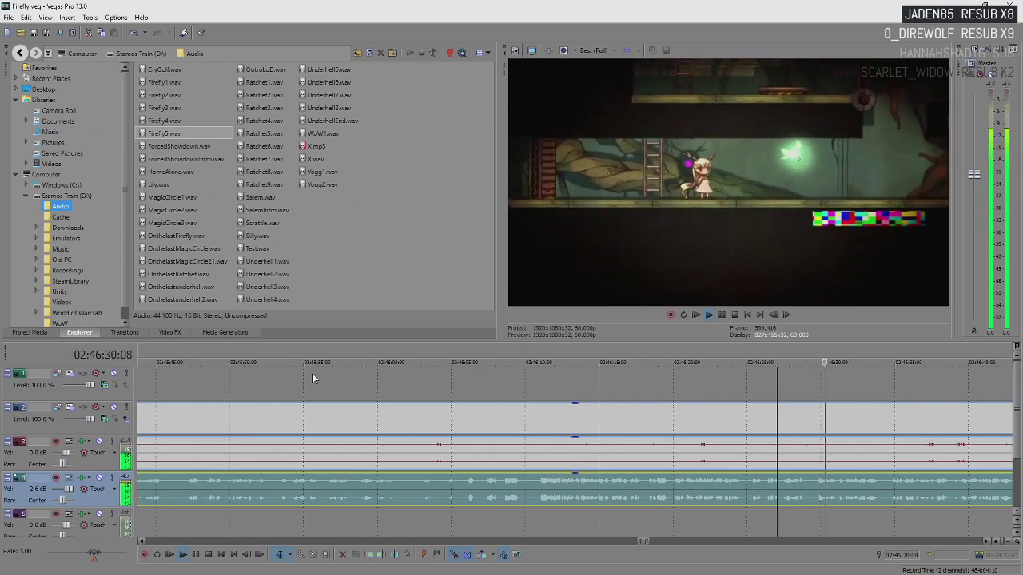
key(Return)
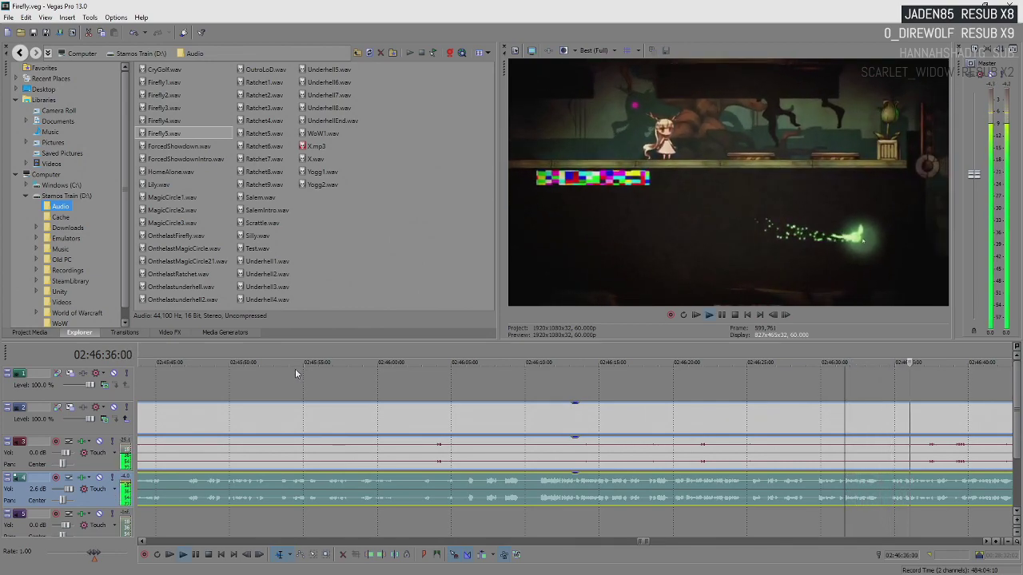
key(Return)
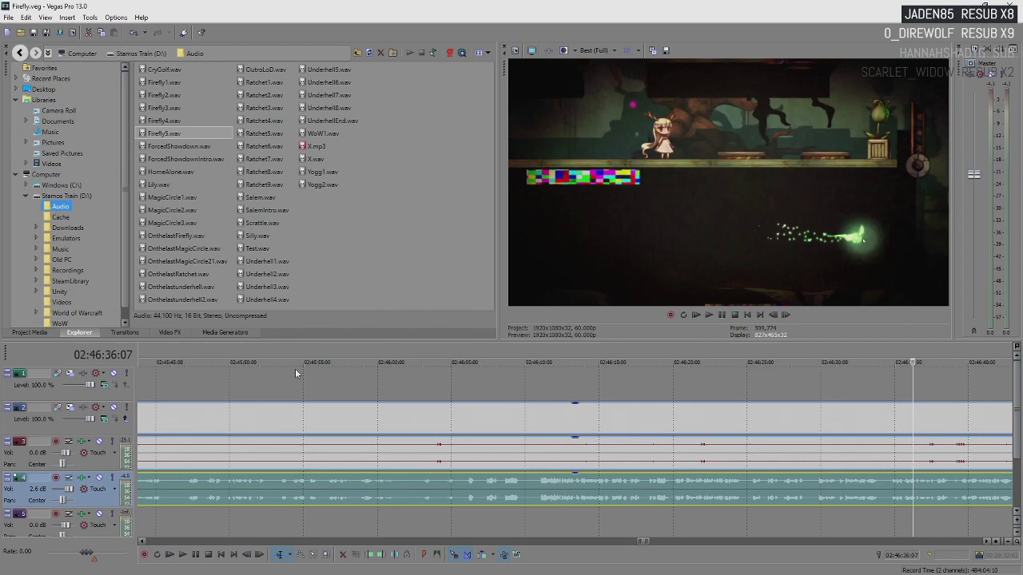
key(space)
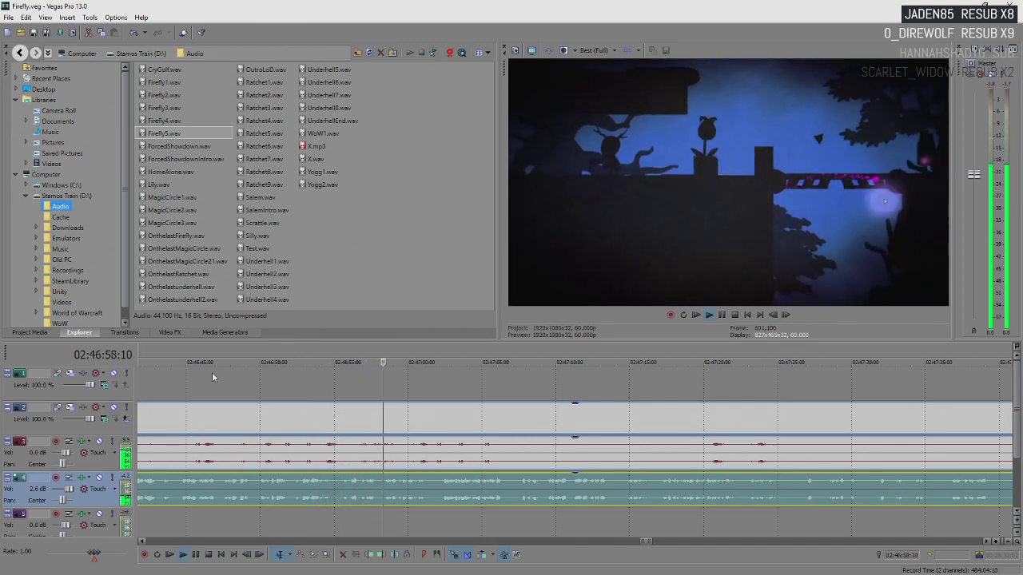
key(Return)
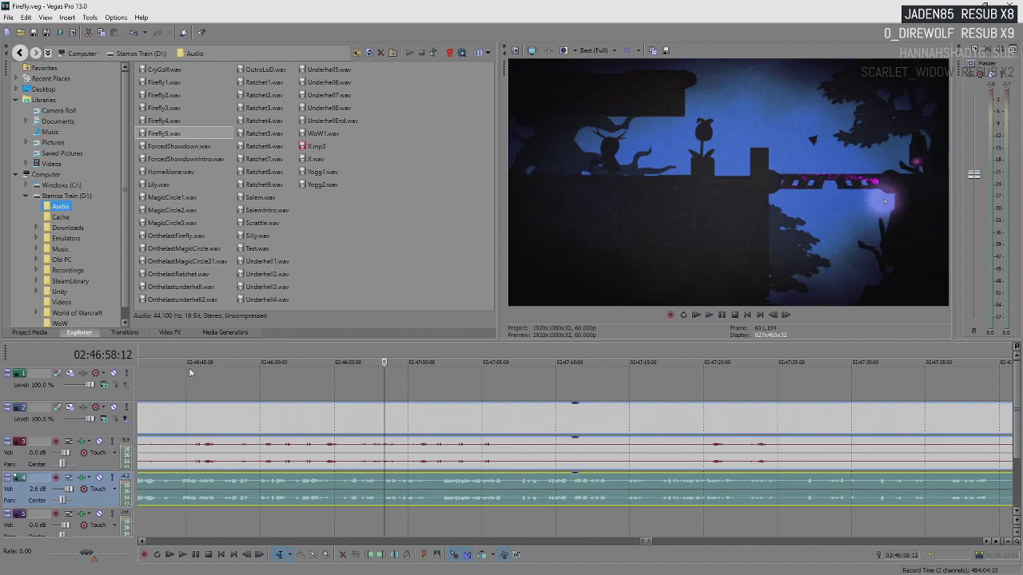